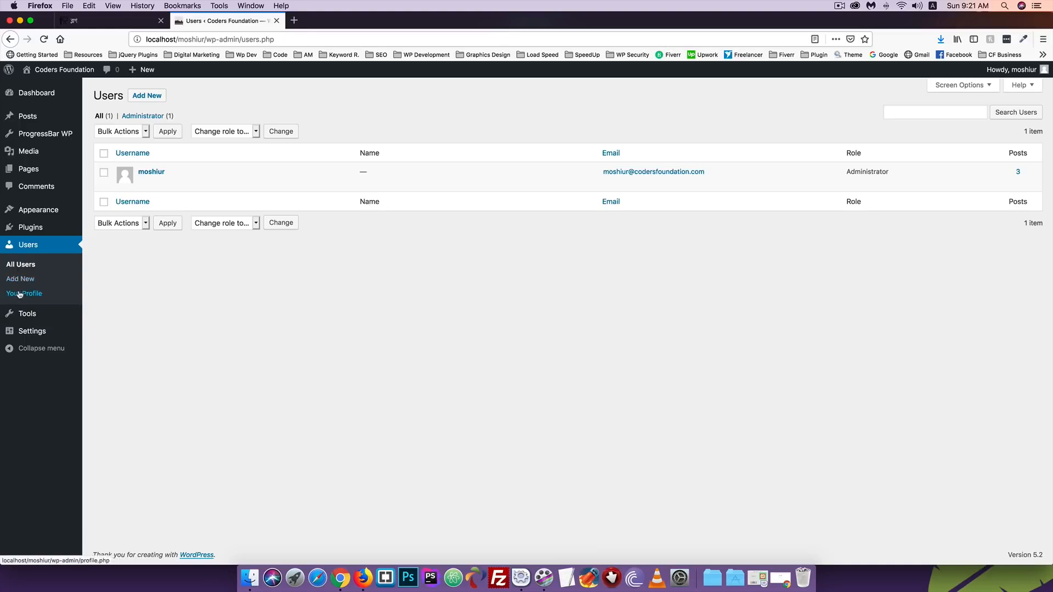
# - Open the Add New User form and enter the new username and a first e-mail attempt
pyautogui.click(20, 279)
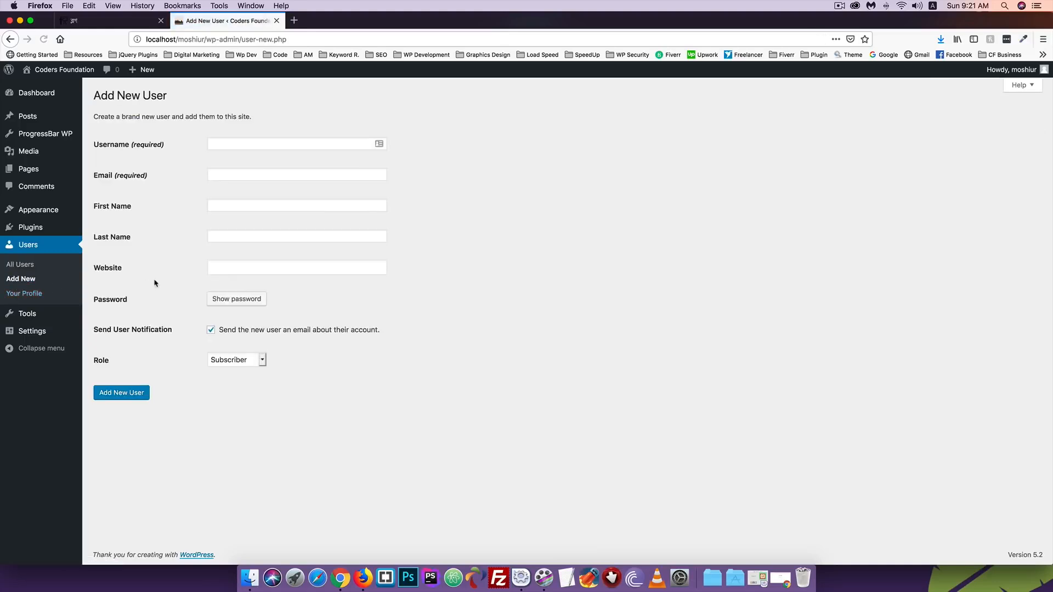
pyautogui.click(231, 146)
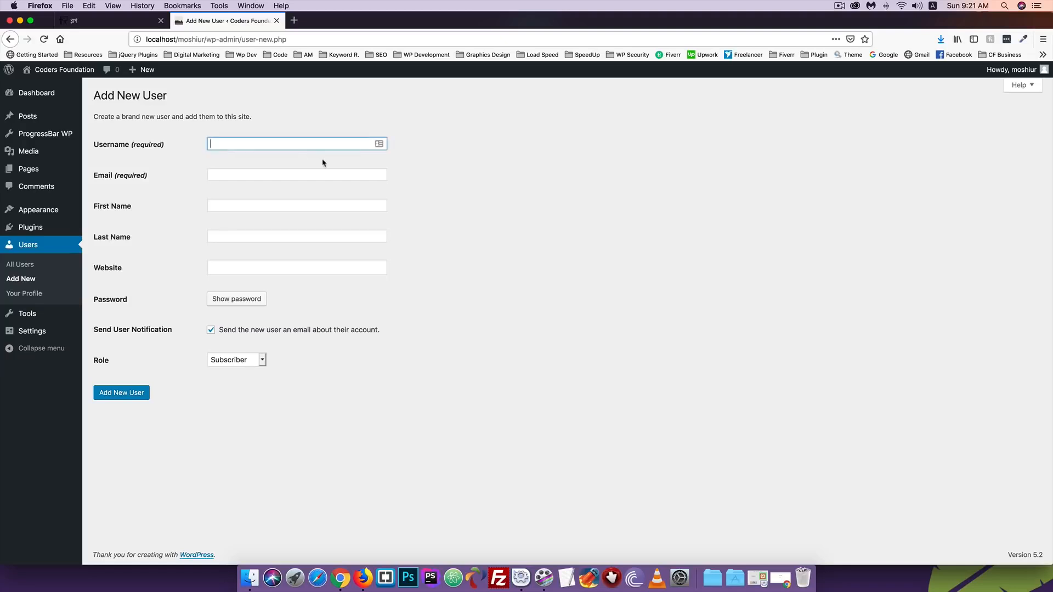
pyautogui.write('munna')
pyautogui.click(229, 174)
pyautogui.write('demo')
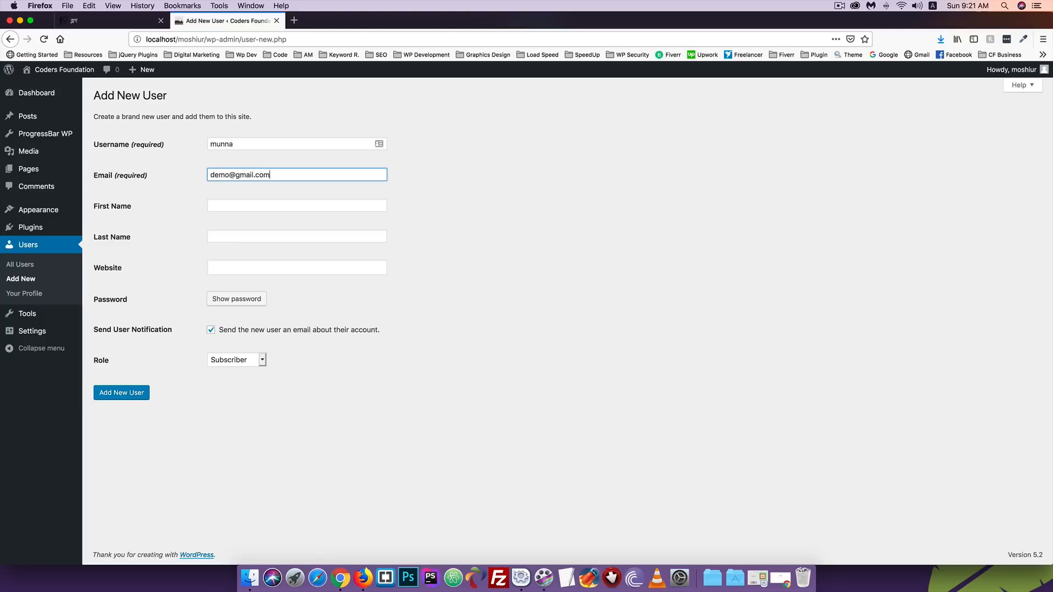
pyautogui.click(218, 203)
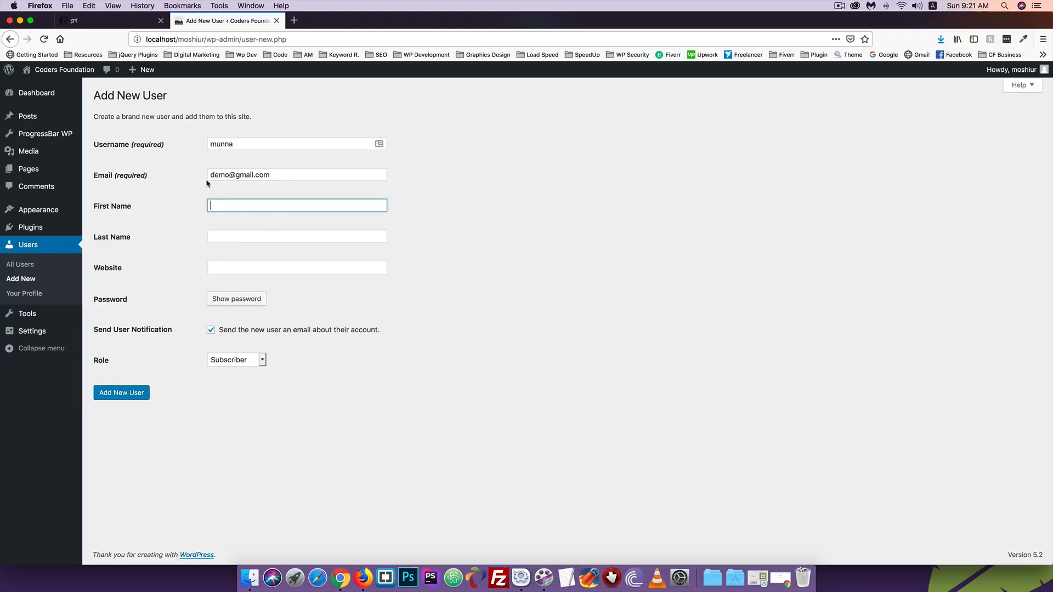
# - Correct the e-mail address and reveal a Strong generated password
pyautogui.doubleClick(230, 175)
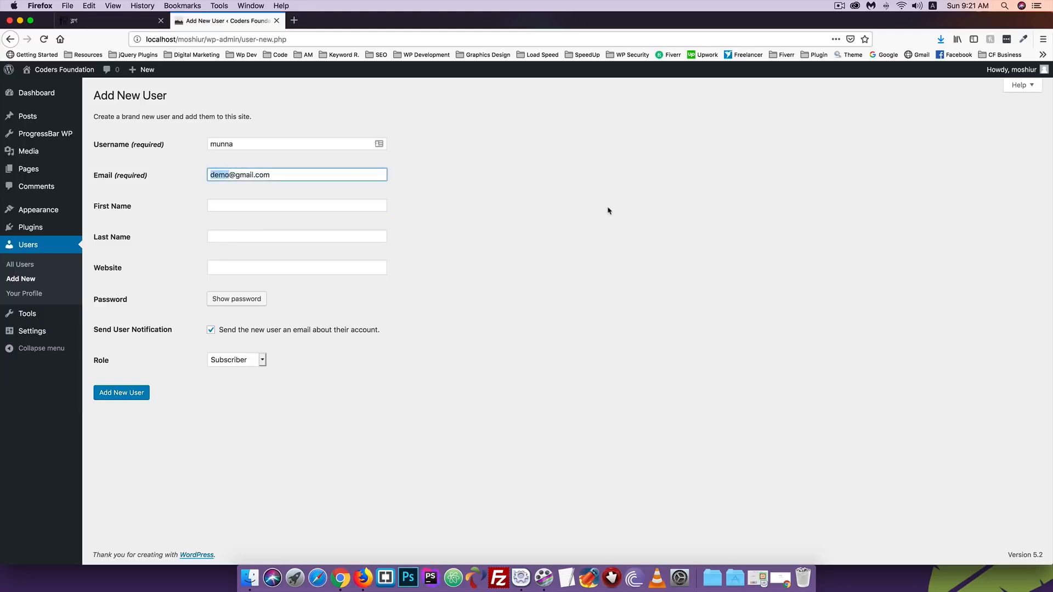
pyautogui.press('BackSpace')
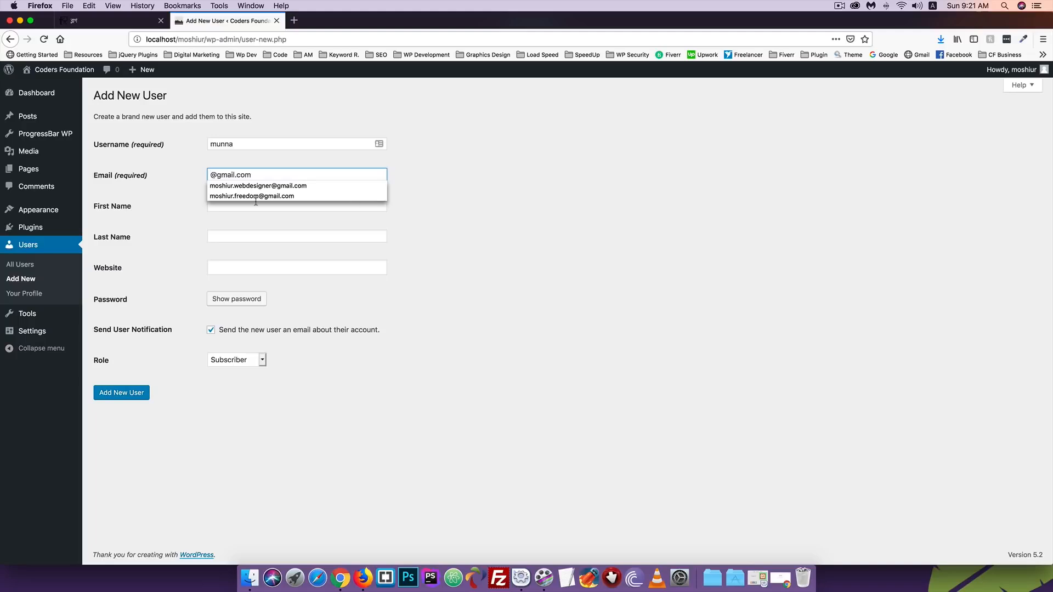
pyautogui.click(201, 180)
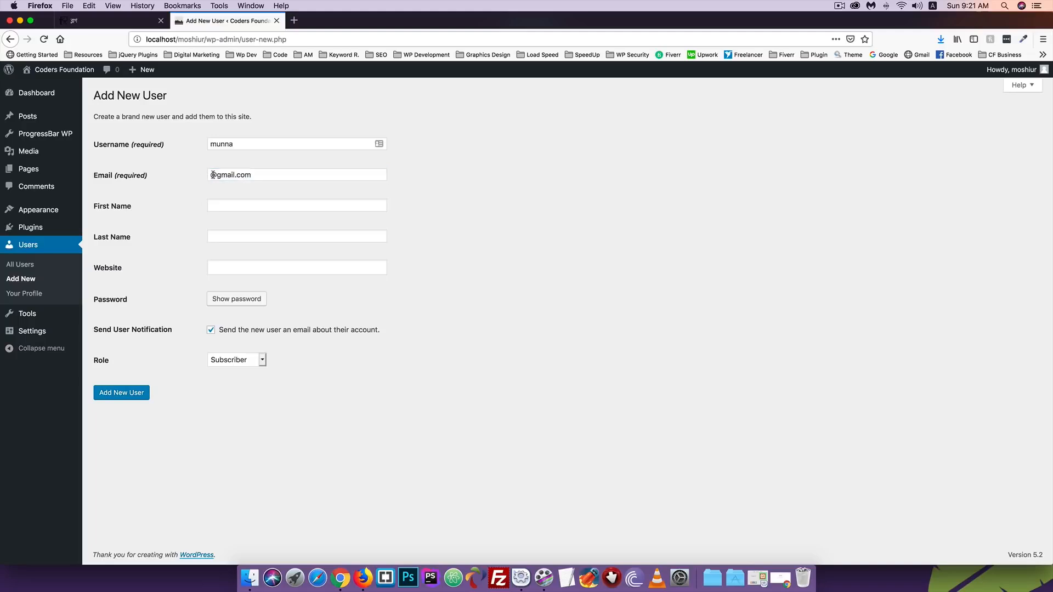
pyautogui.click(213, 174)
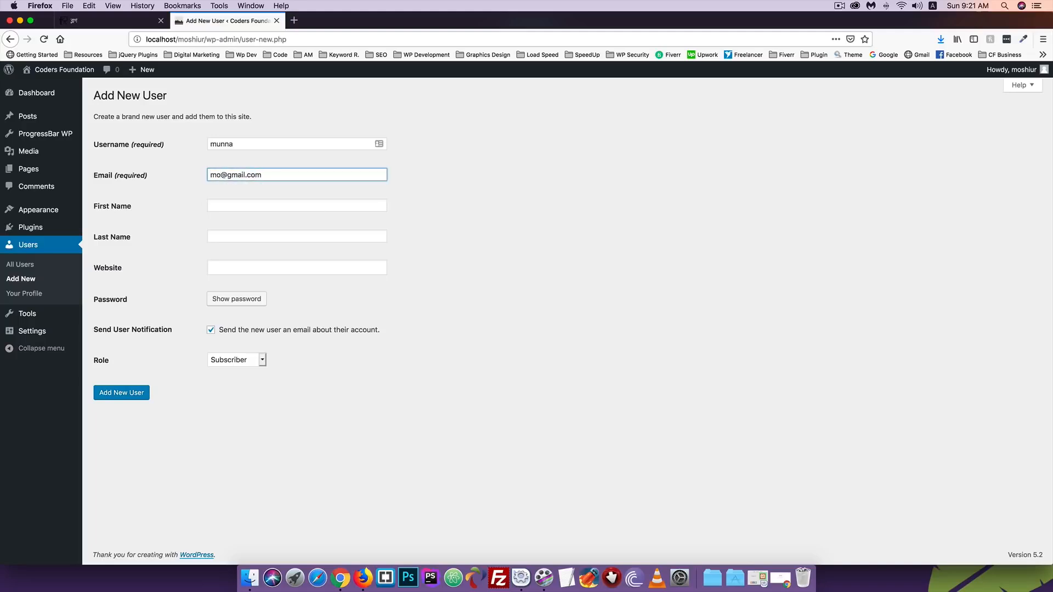
pyautogui.press('super+a')
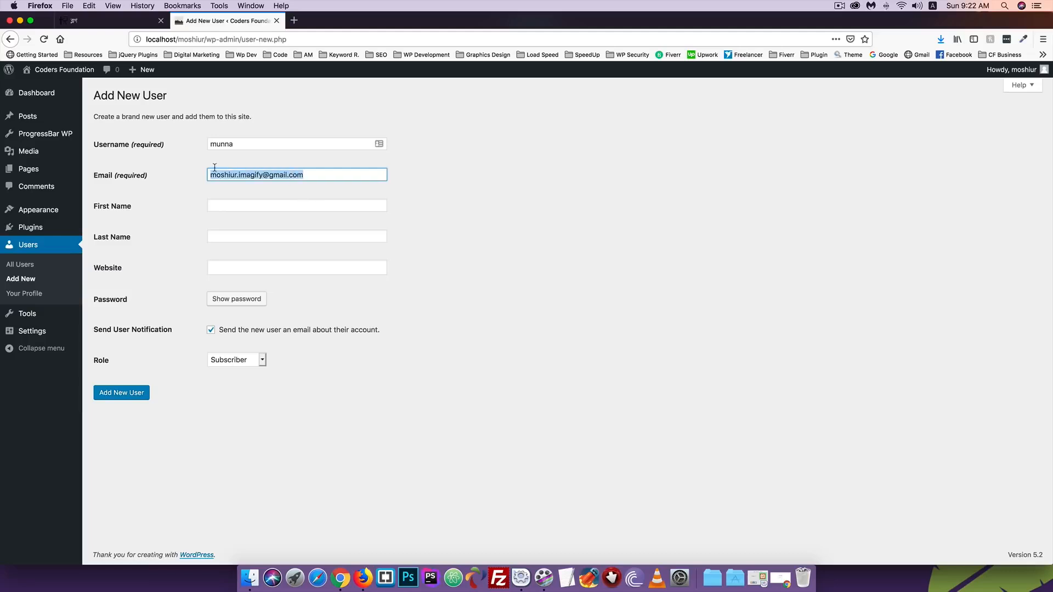
pyautogui.click(232, 206)
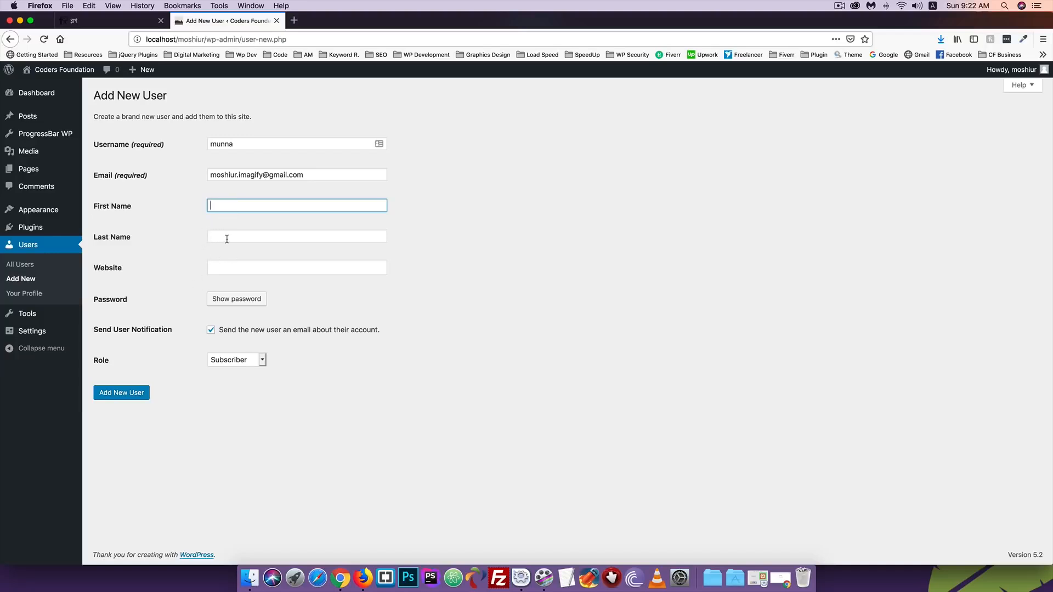
pyautogui.click(231, 301)
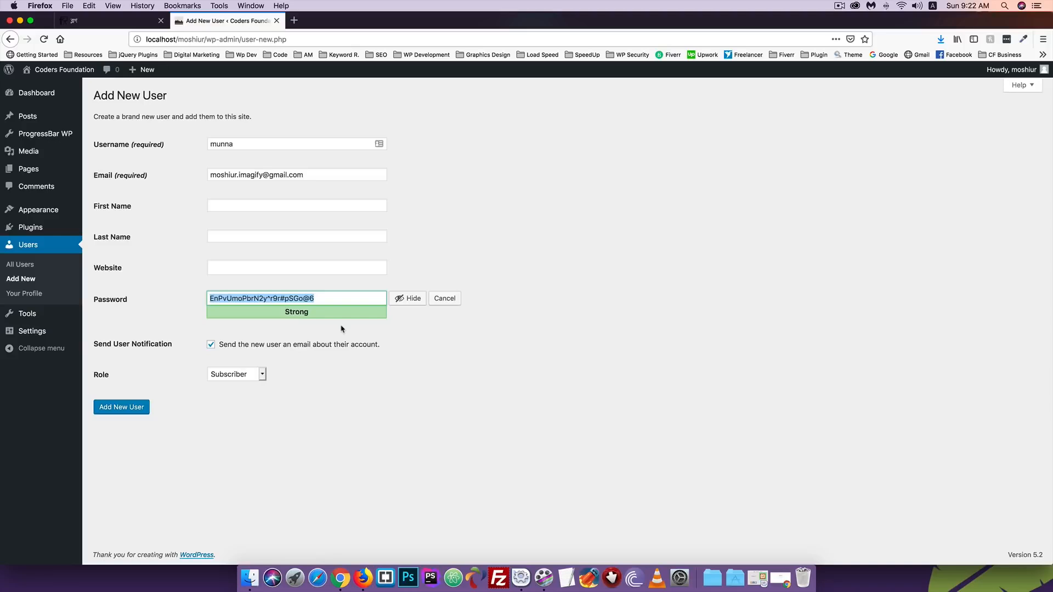
# - Replace the password with a weak one, confirm its use, and tick the notification e-mail
pyautogui.write('12345')
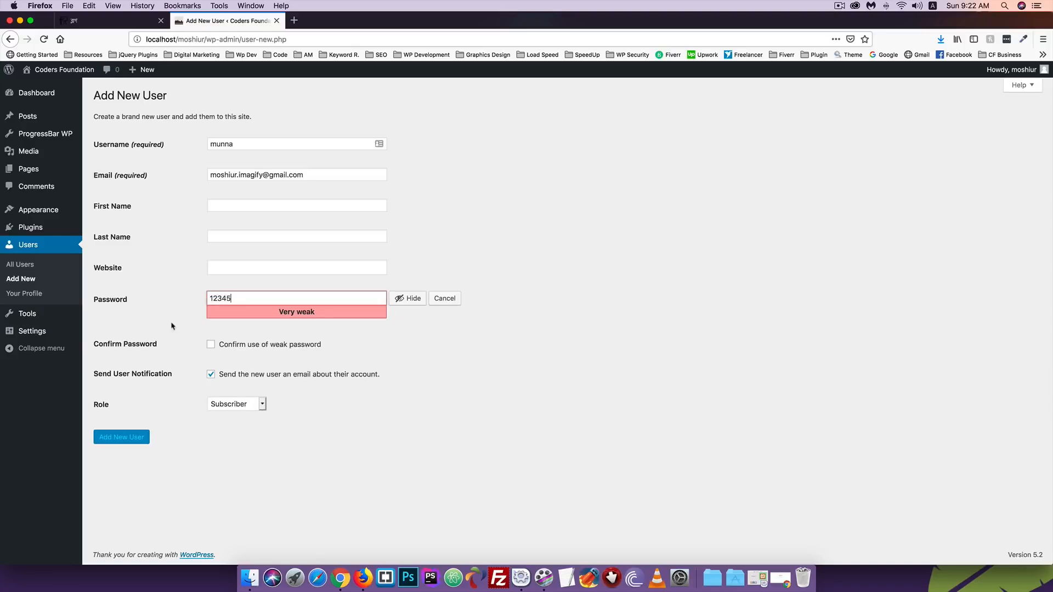
pyautogui.click(235, 345)
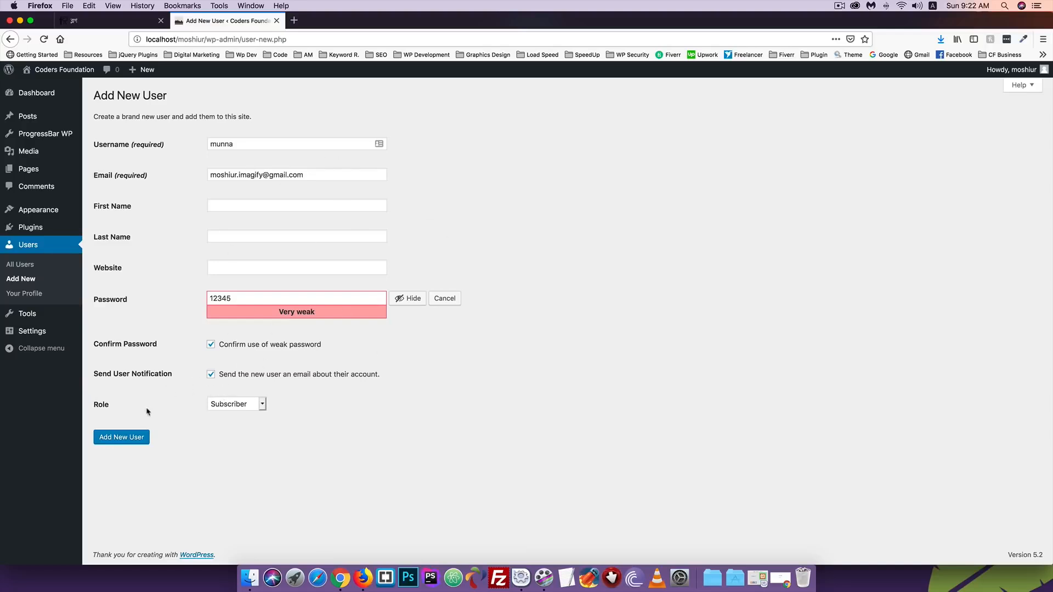
pyautogui.moveTo(325, 175); pyautogui.dragTo(125, 174)
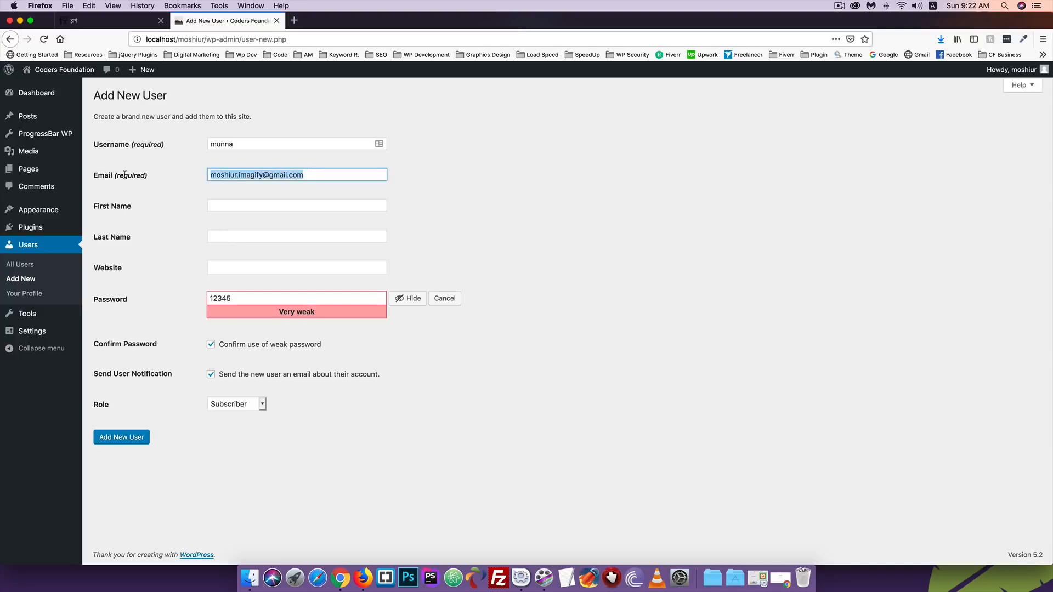
pyautogui.click(134, 403)
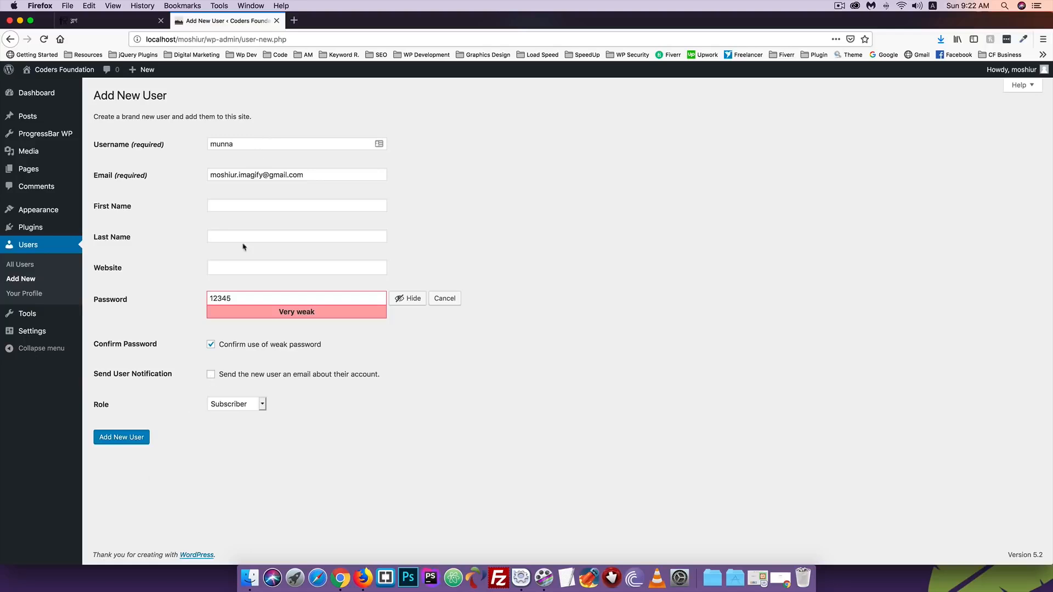
pyautogui.click(211, 377)
# - Set the role to Editor, create the user, and decline saving the login in the browser
pyautogui.click(233, 406)
pyautogui.click(232, 405)
pyautogui.click(232, 406)
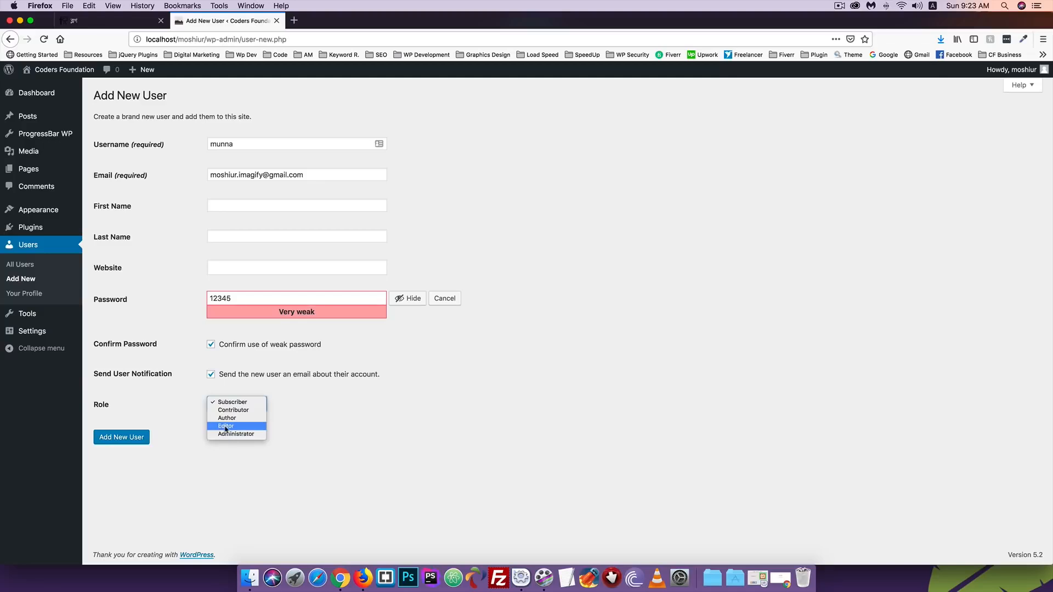
pyautogui.click(226, 427)
pyautogui.click(130, 438)
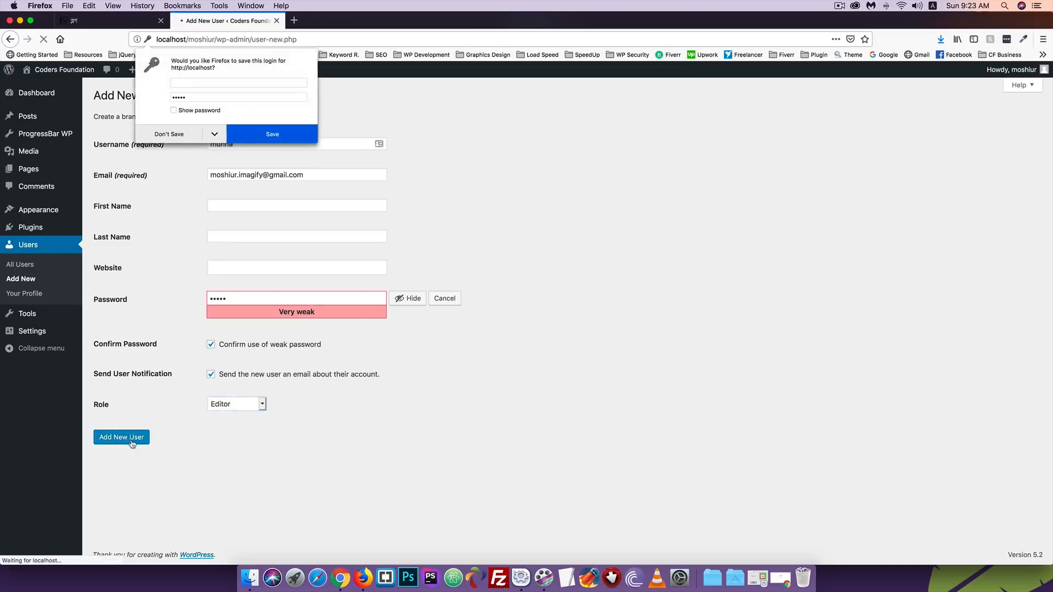
pyautogui.click(163, 134)
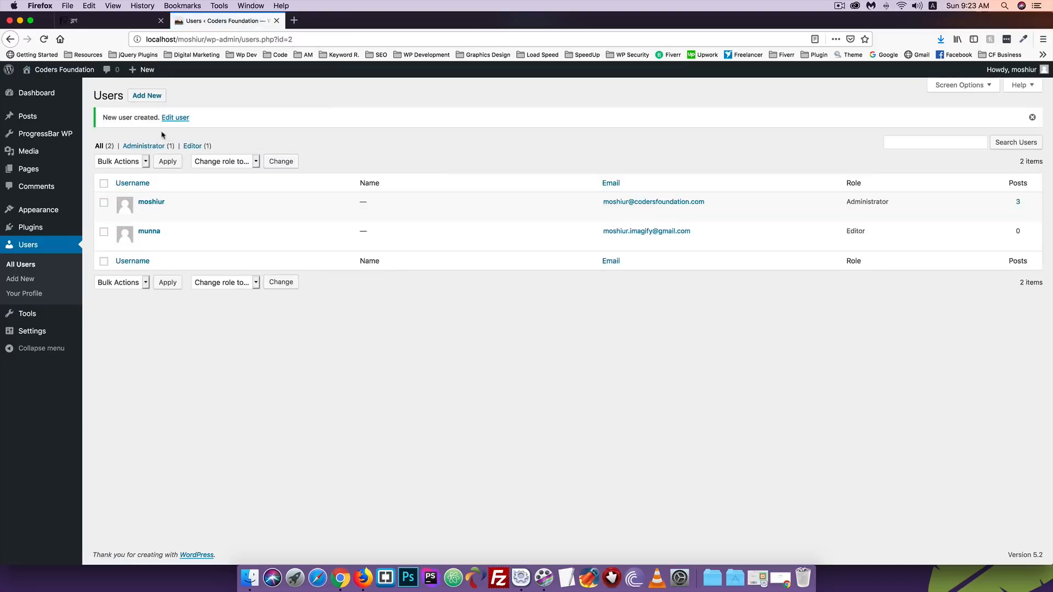
pyautogui.moveTo(137, 237)
# - In Chrome, load the site's localhost wp-admin login page
pyautogui.click(340, 578)
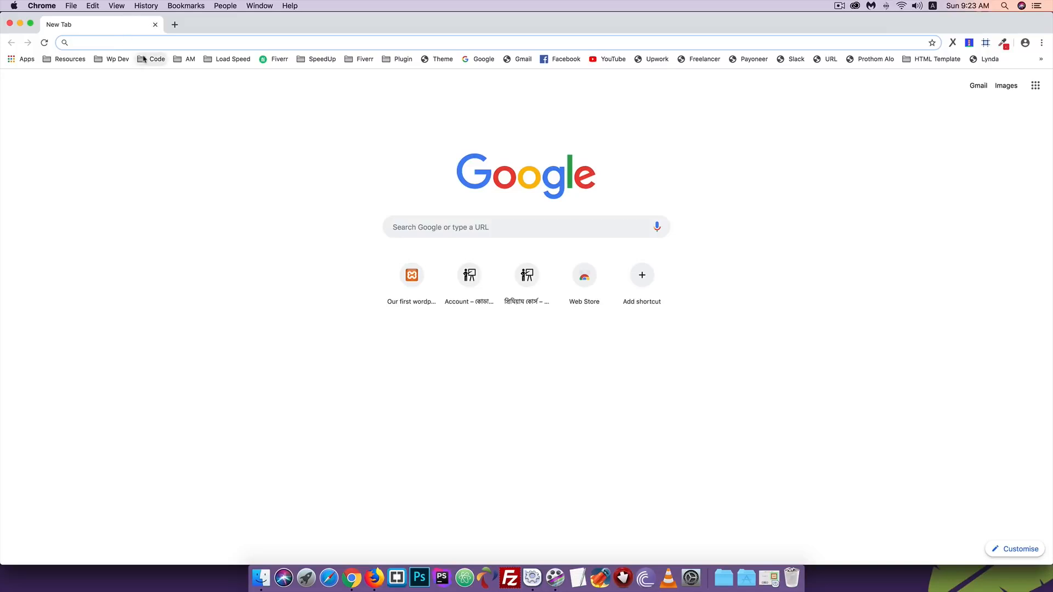
pyautogui.write('loc')
pyautogui.press('BackSpace')
pyautogui.press('BackSpace')
pyautogui.press('BackSpace')
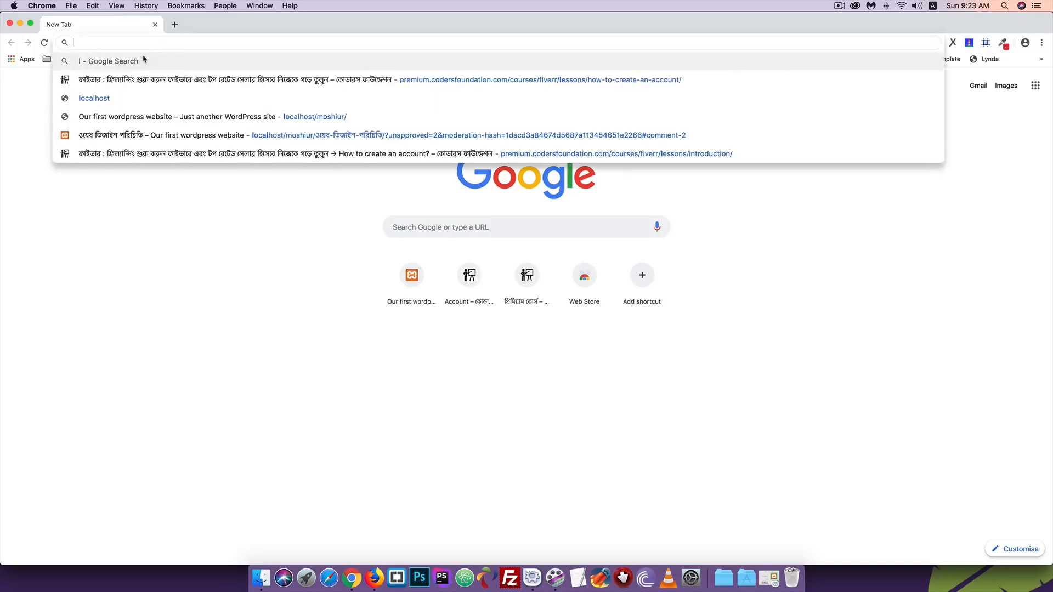
pyautogui.write('ocalhos')
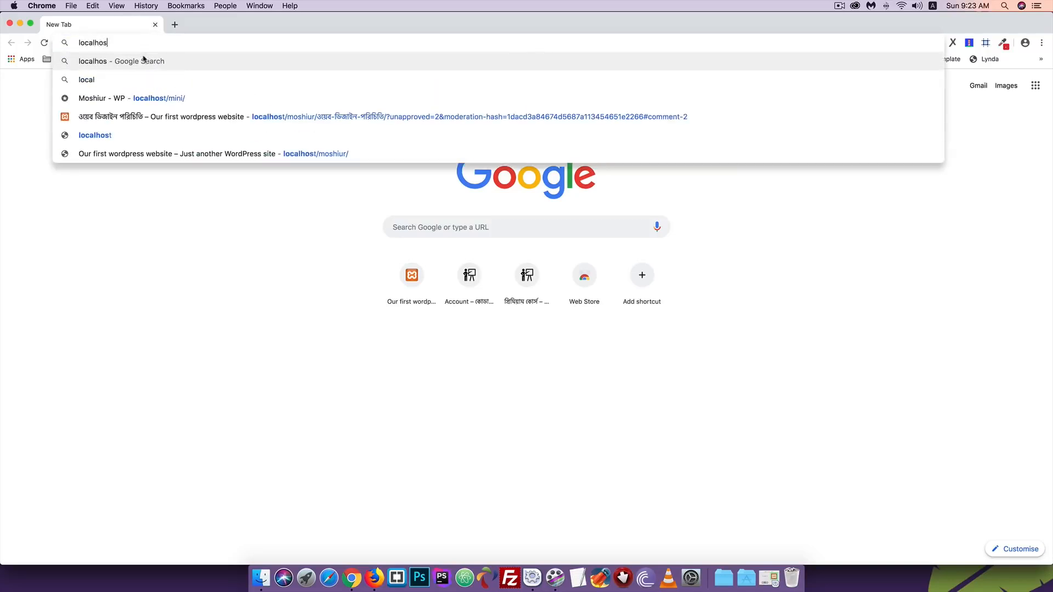
pyautogui.write('t/')
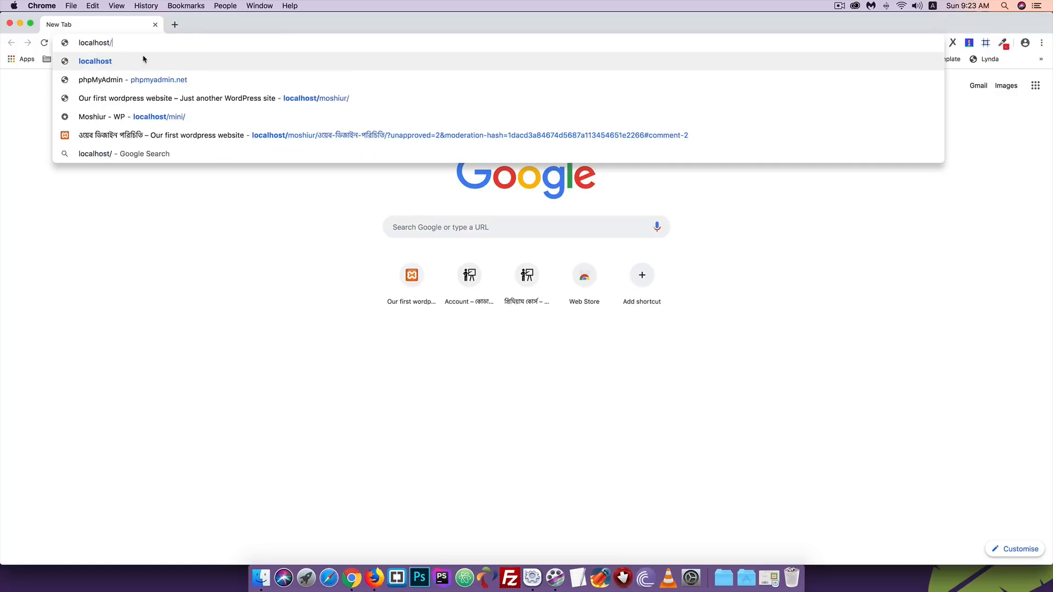
pyautogui.write('moshiur/')
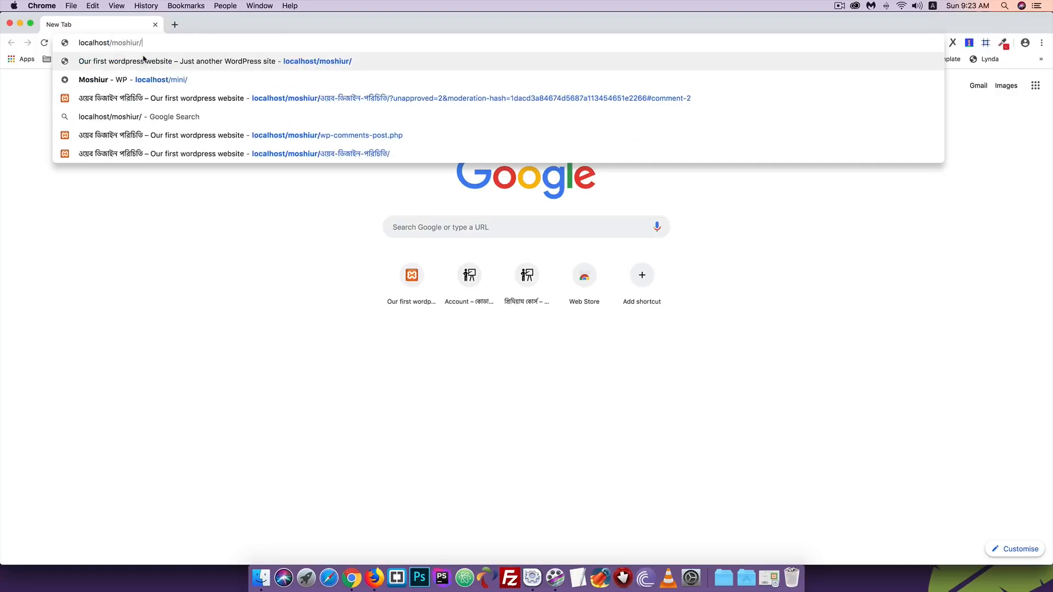
pyautogui.write('wp-admin')
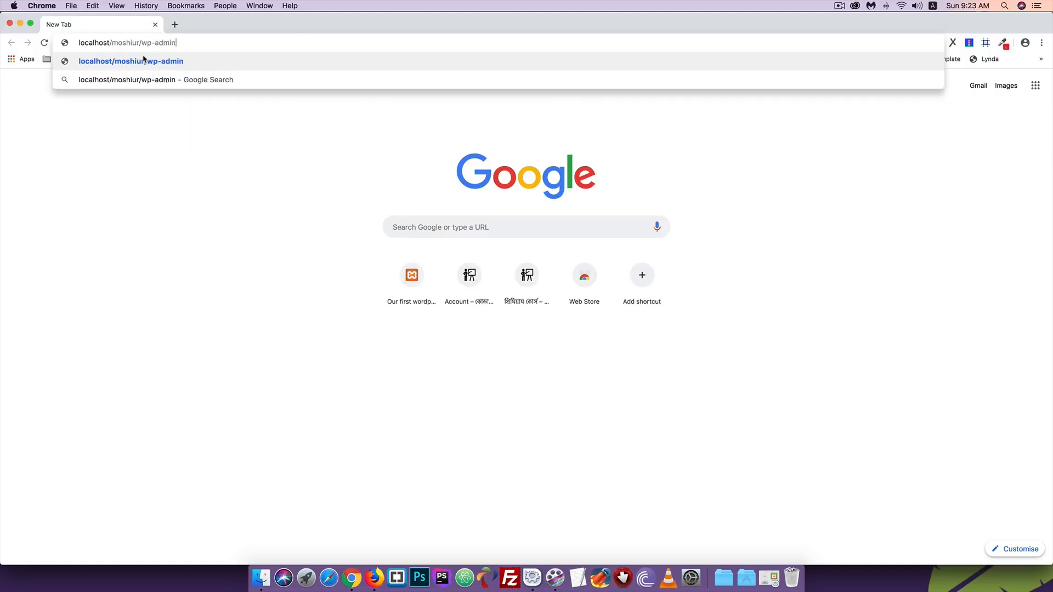
pyautogui.press('Return')
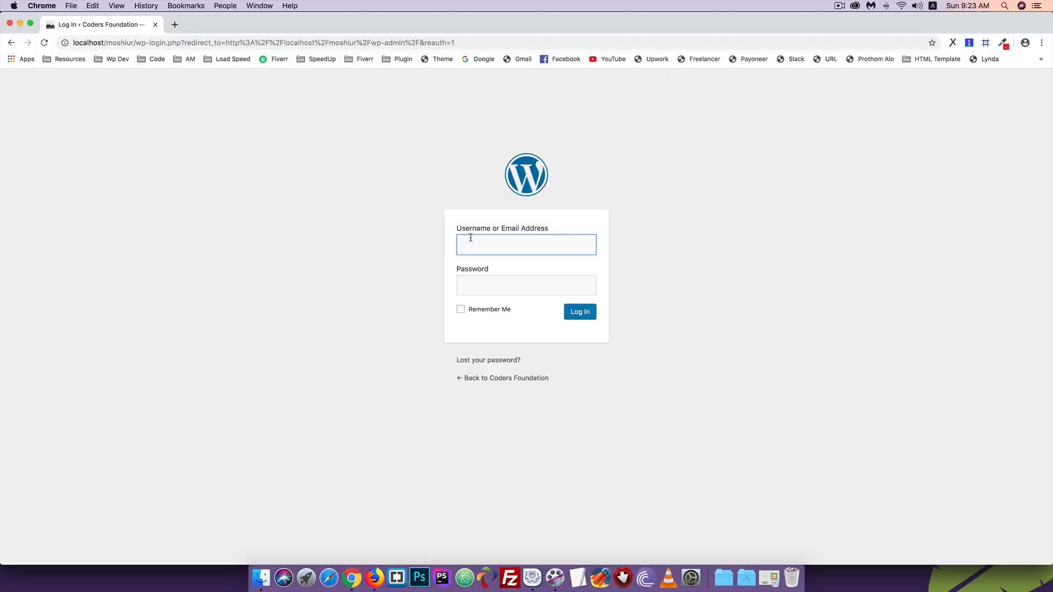
# - Log in with the new user's username and password
pyautogui.click(474, 242)
pyautogui.write('munna')
pyautogui.click(333, 273)
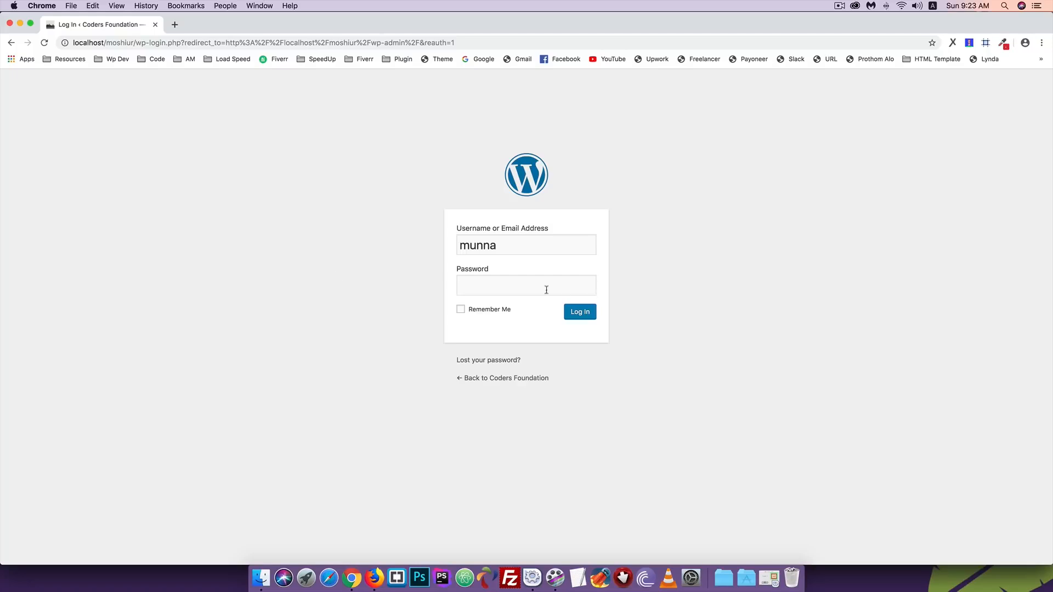
pyautogui.click(522, 291)
pyautogui.write('12345')
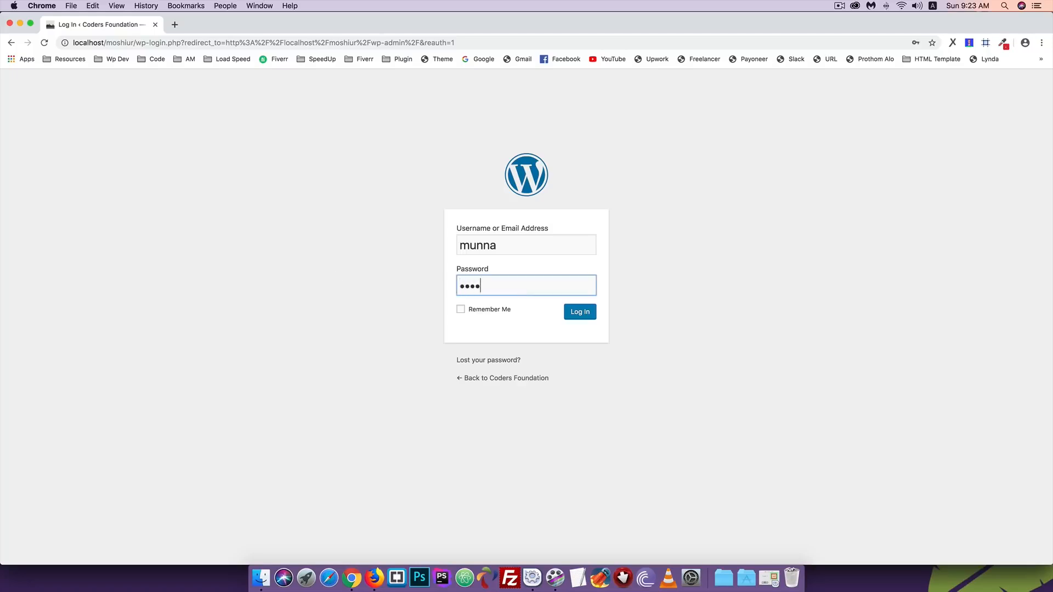
pyautogui.click(580, 311)
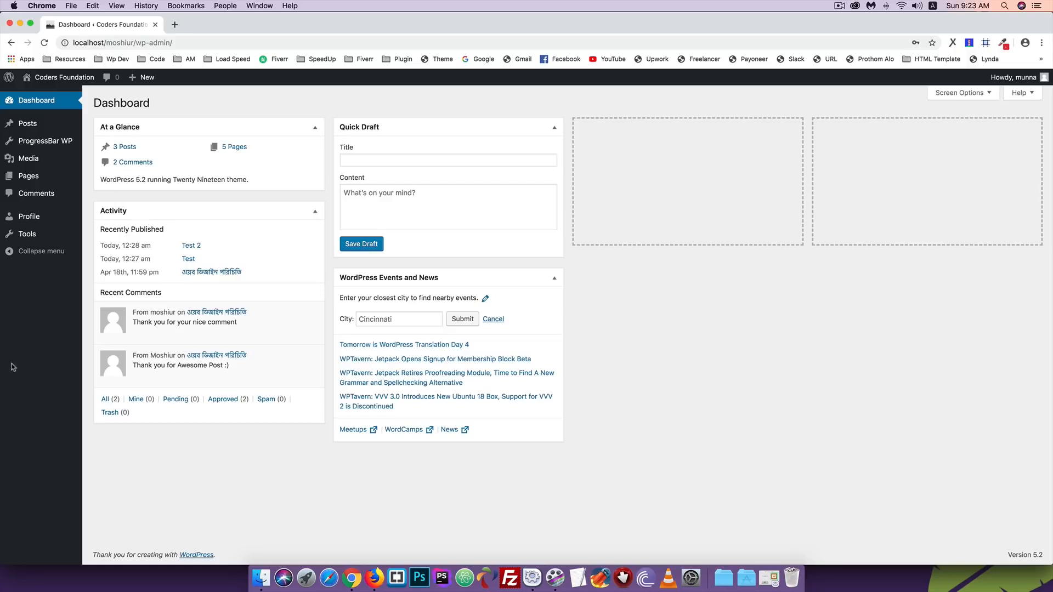
# - Compare the administrator's and the editor's admin menus by switching between browsers
pyautogui.click(375, 578)
pyautogui.moveTo(37, 211)
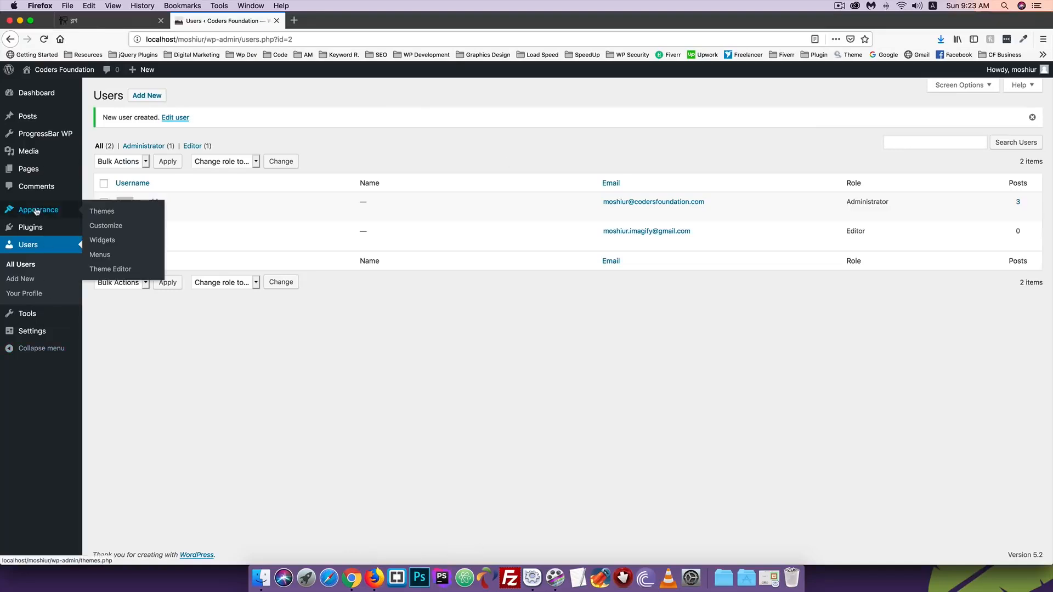
pyautogui.click(352, 579)
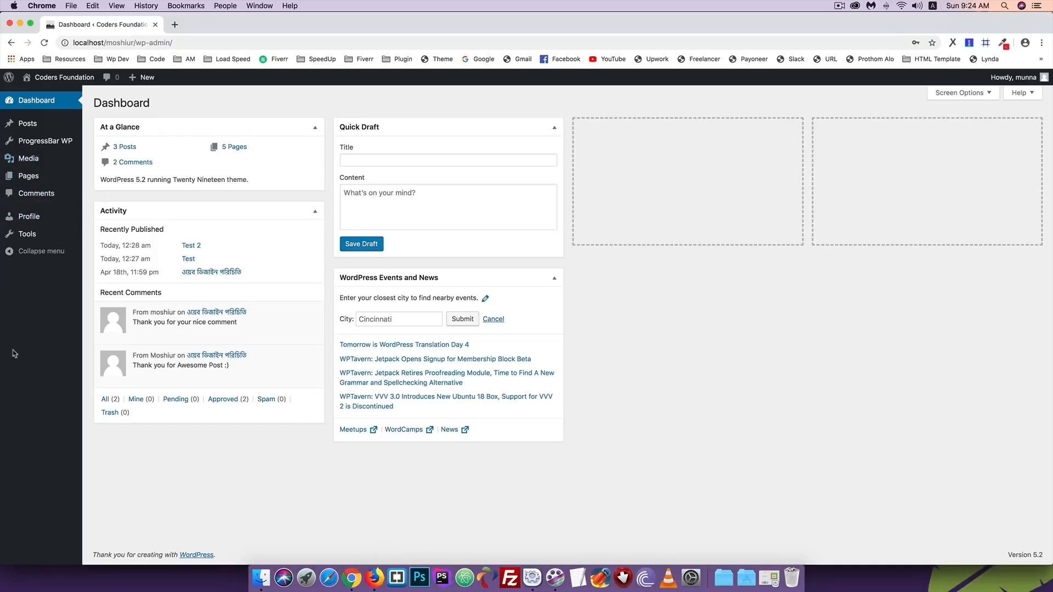
pyautogui.click(374, 578)
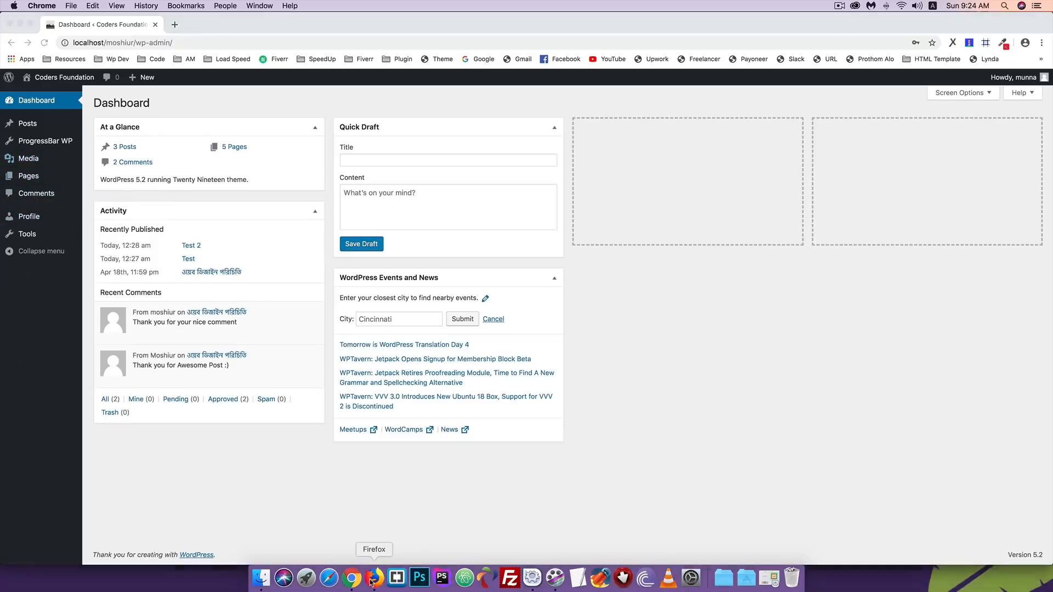
pyautogui.moveTo(60, 214)
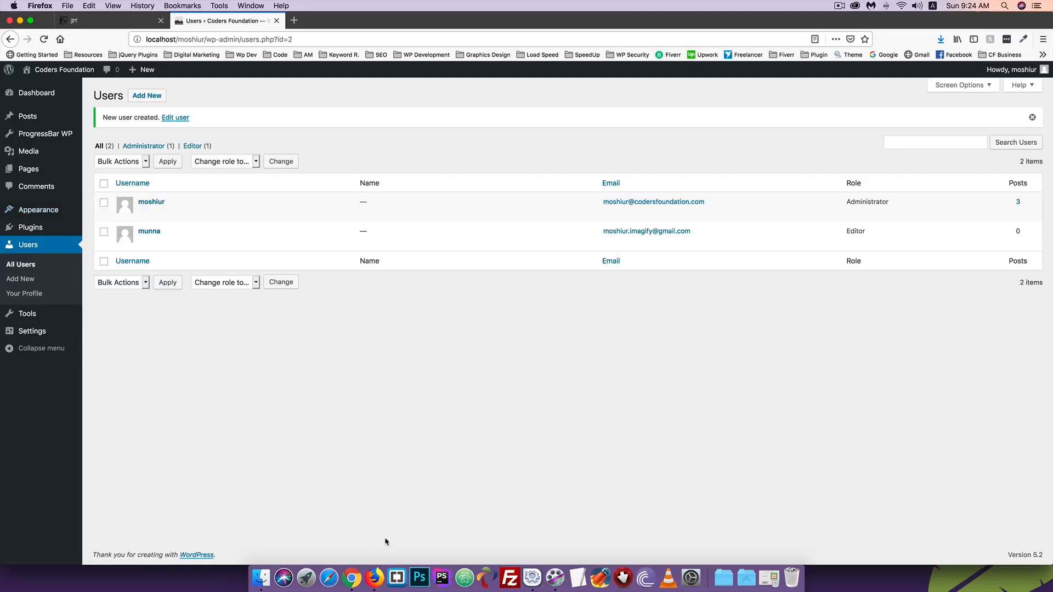
pyautogui.click(353, 576)
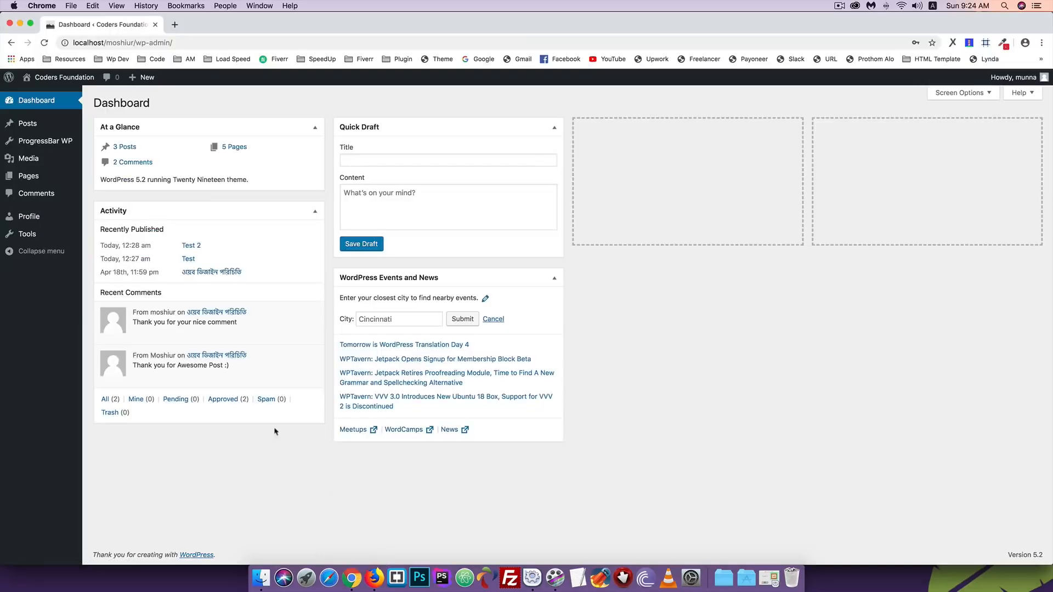
# - As the editor, open the ProgressBar list and the Skill progress bar for editing
pyautogui.click(36, 141)
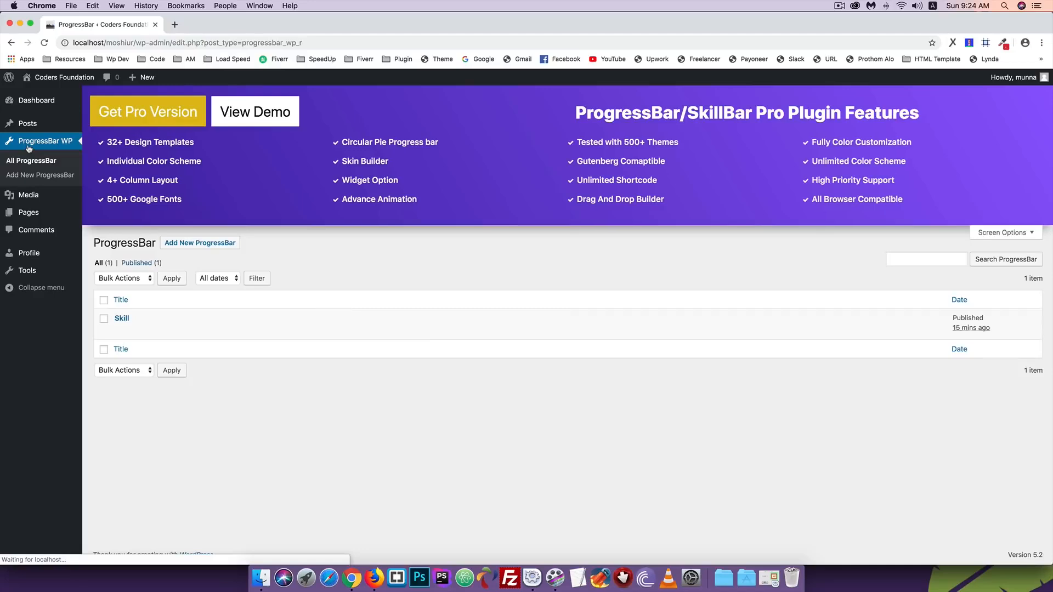
pyautogui.moveTo(209, 317)
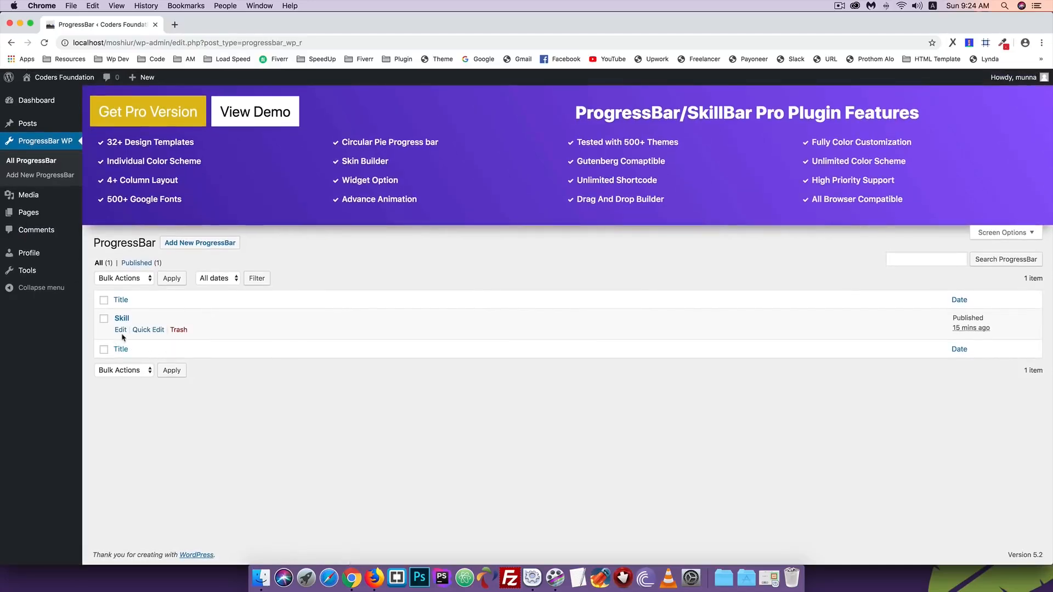
pyautogui.click(120, 331)
pyautogui.scroll(-10, 271, 330)
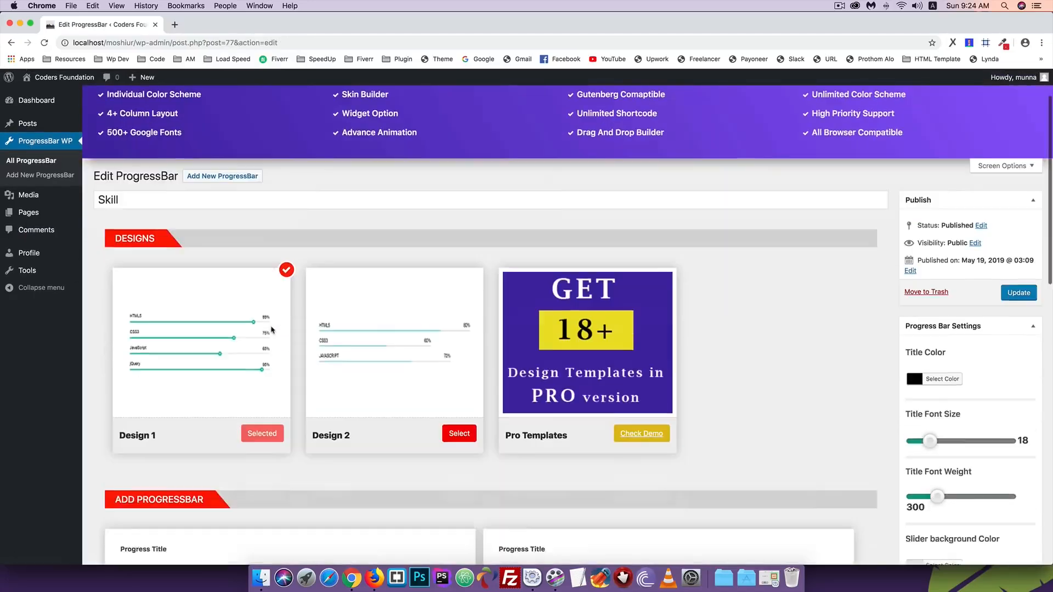
pyautogui.scroll(12, 271, 331)
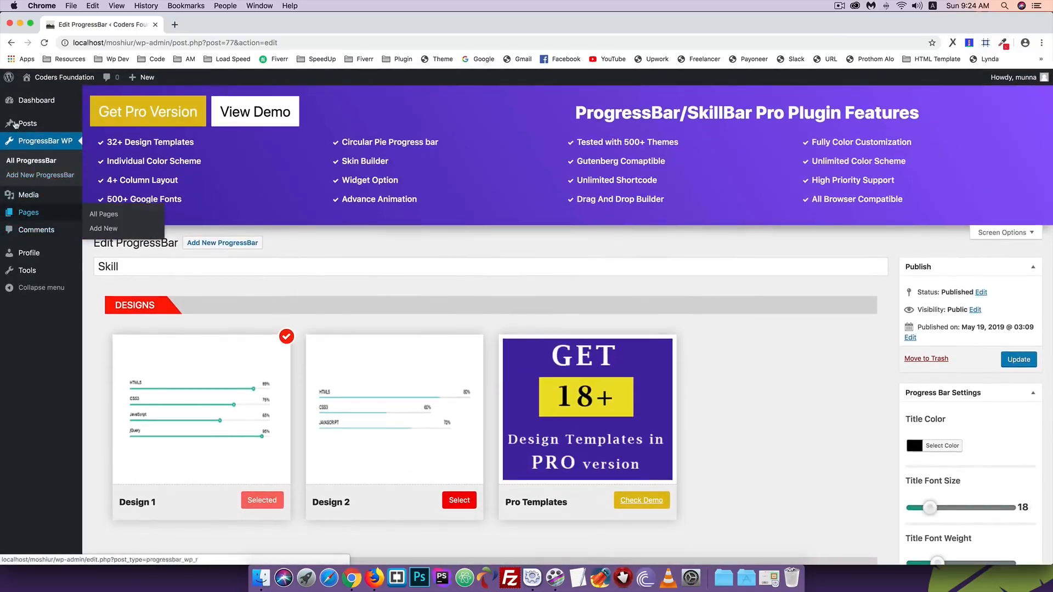
# - Browse Pages and Posts as the editor, then return to the administrator's Users page
pyautogui.click(25, 215)
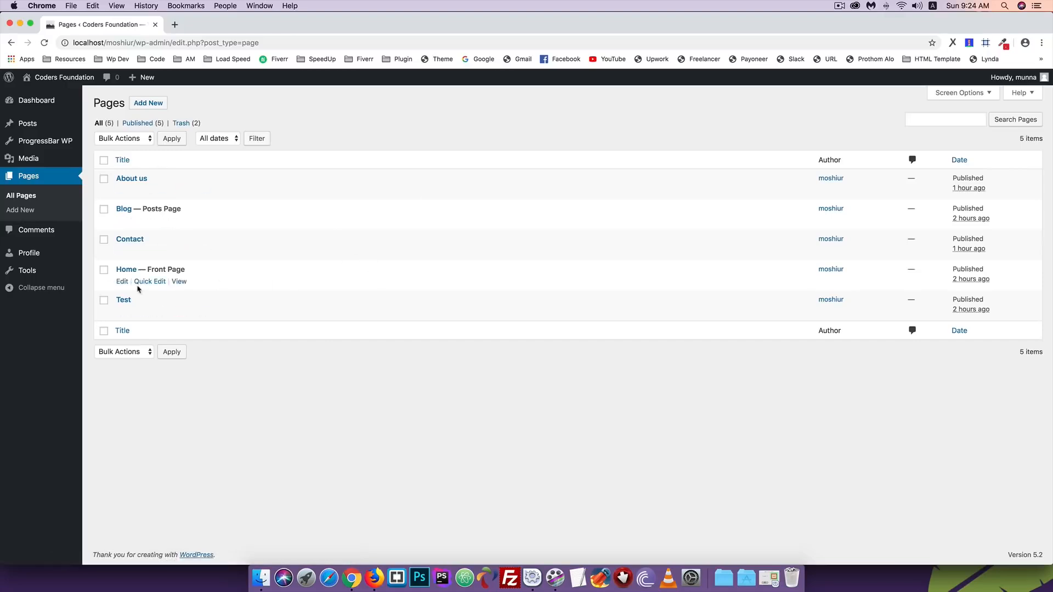
pyautogui.click(28, 123)
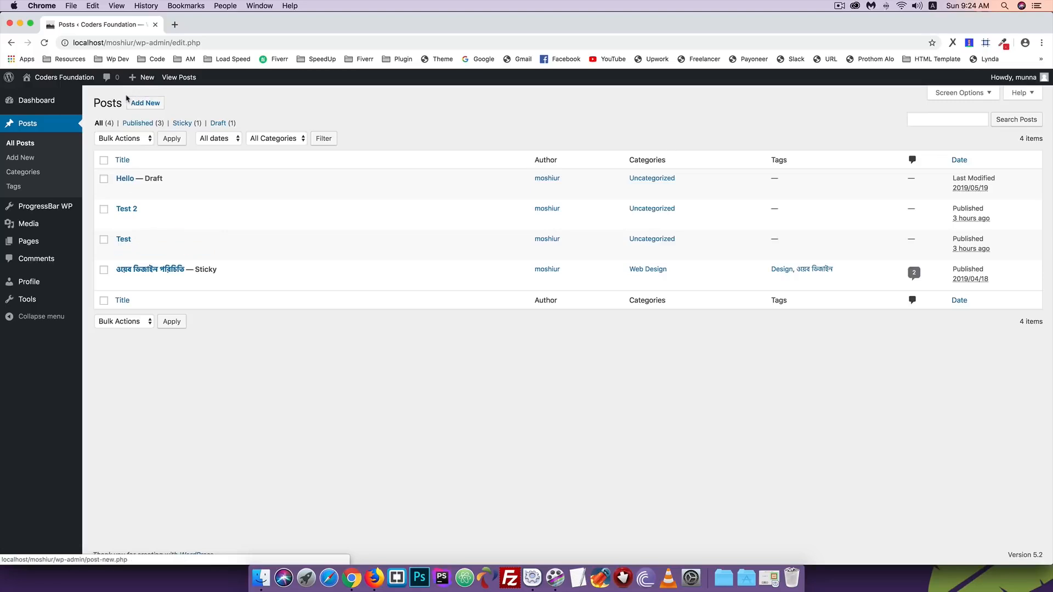
pyautogui.moveTo(38, 247)
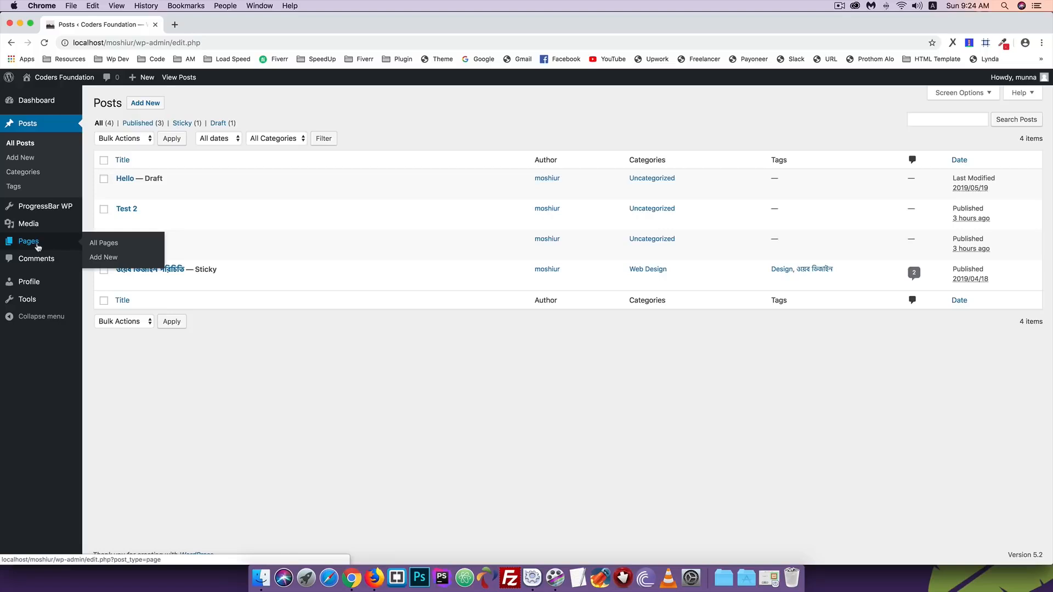
pyautogui.click(374, 578)
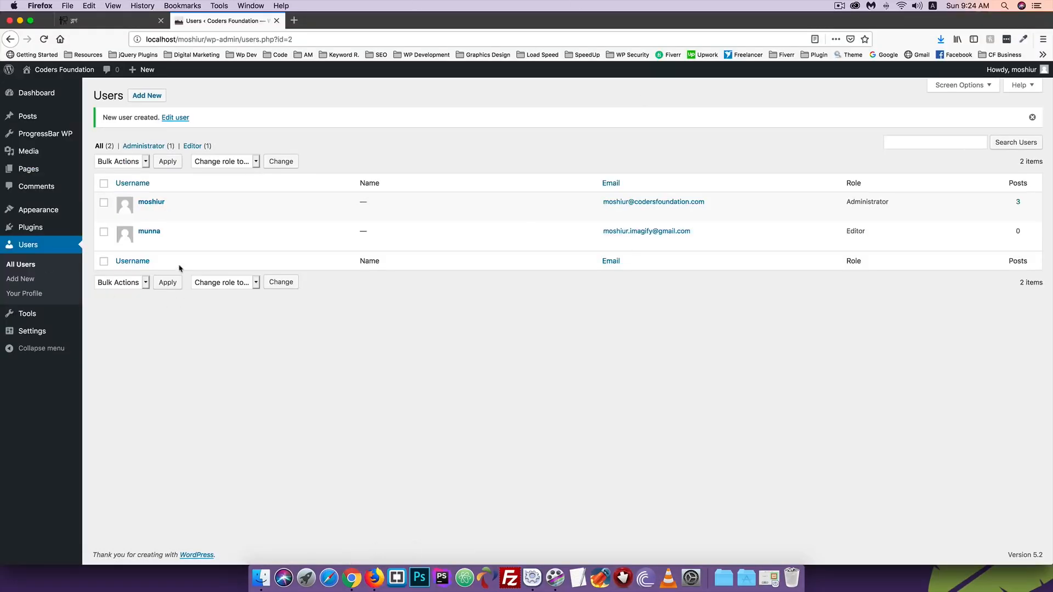
# - Edit the new user, switch the role from Editor to Author, and click Update User
pyautogui.moveTo(150, 238)
pyautogui.click(146, 243)
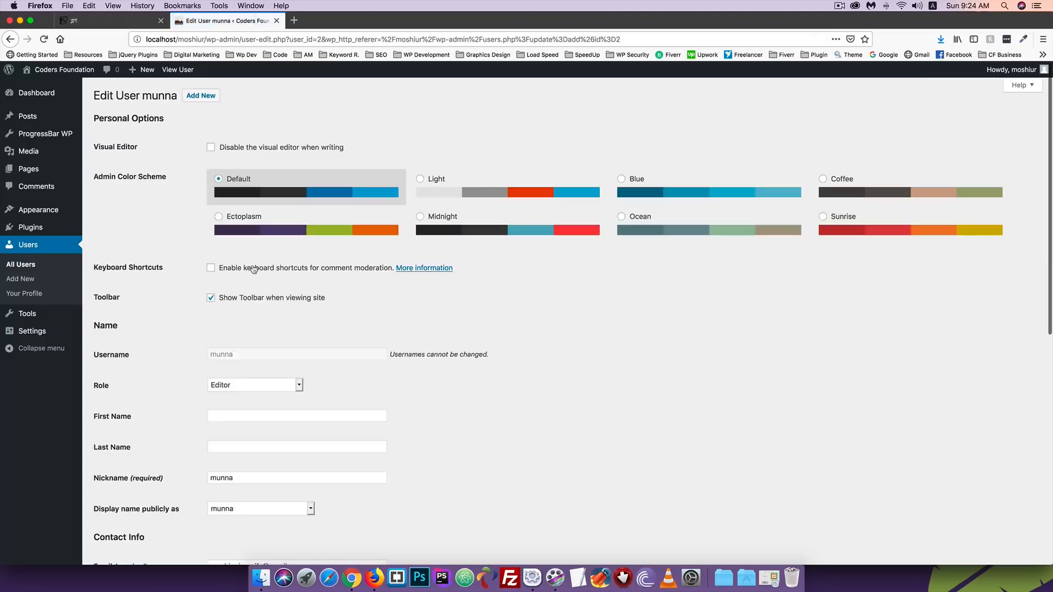
pyautogui.scroll(-4, 254, 269)
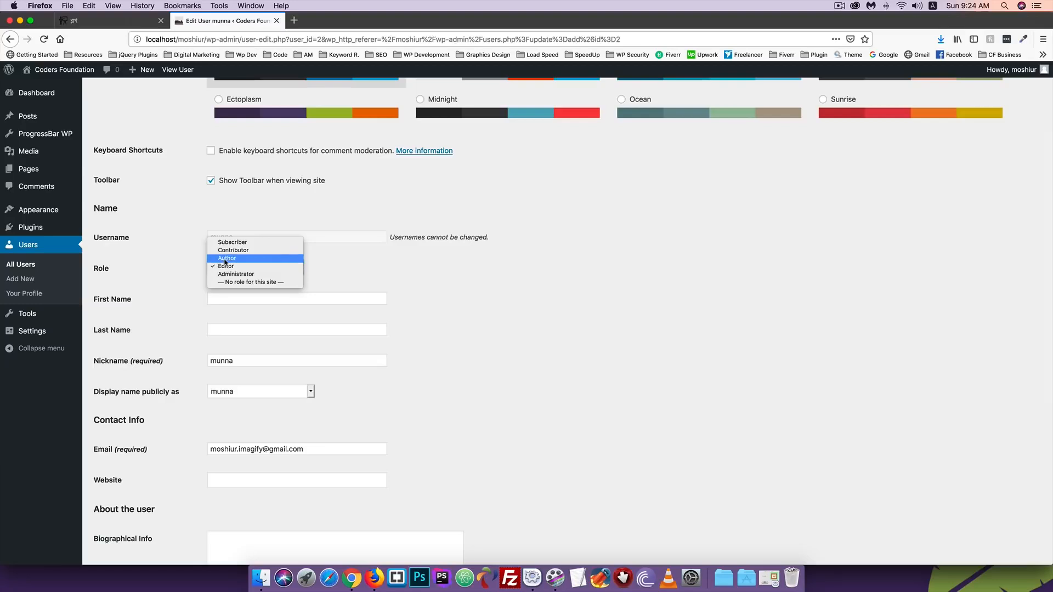
pyautogui.click(225, 259)
pyautogui.click(336, 269)
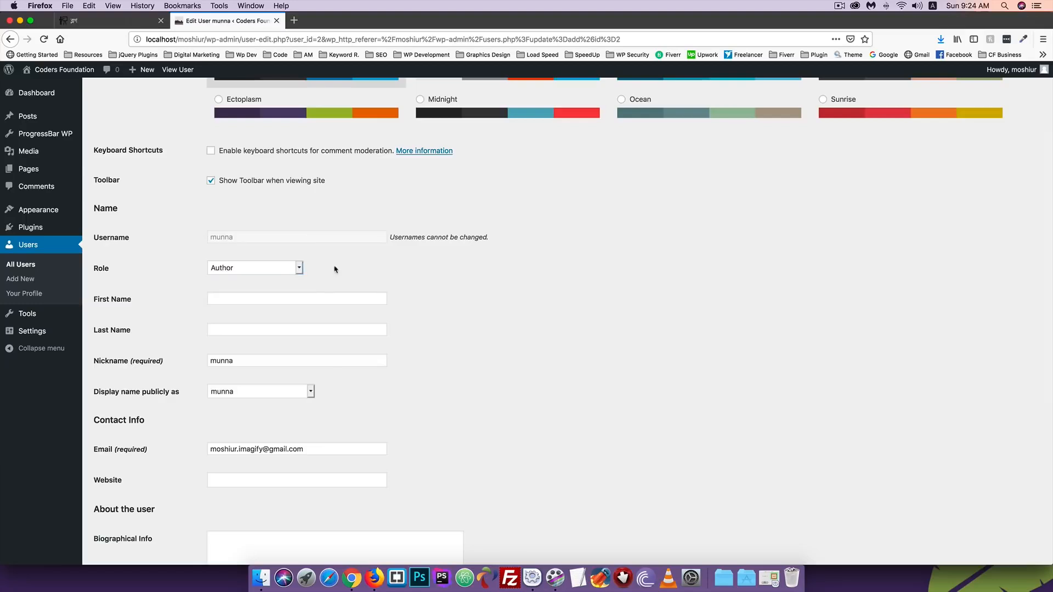
pyautogui.scroll(-5, 336, 269)
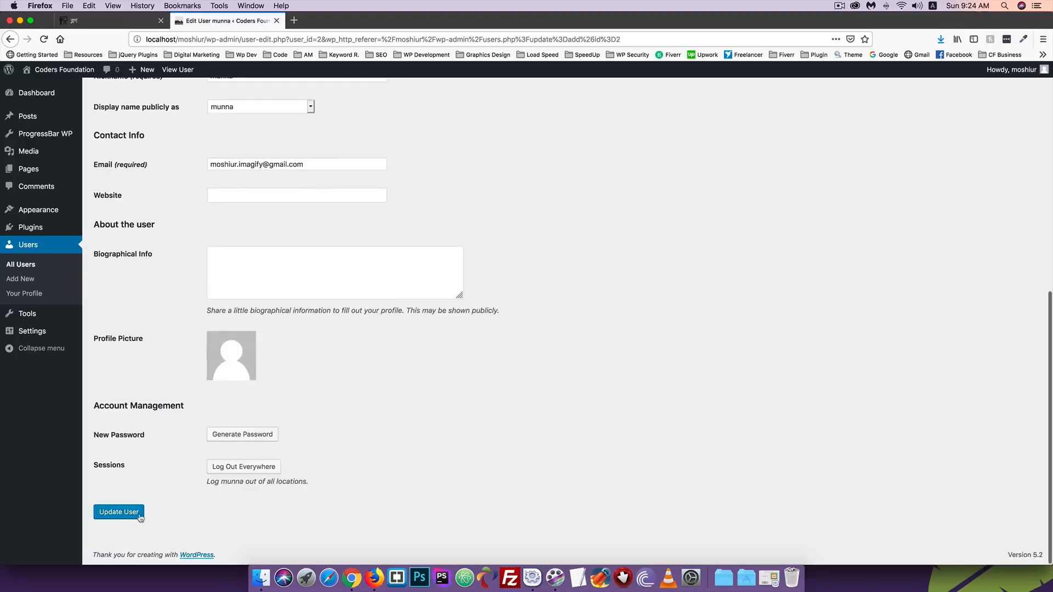
pyautogui.click(121, 513)
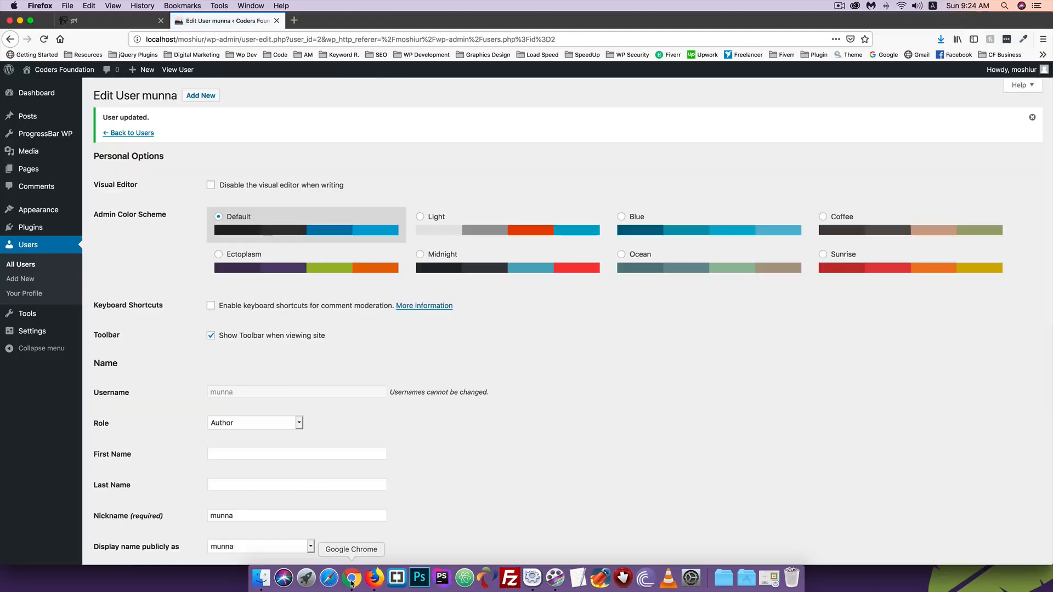
pyautogui.click(352, 580)
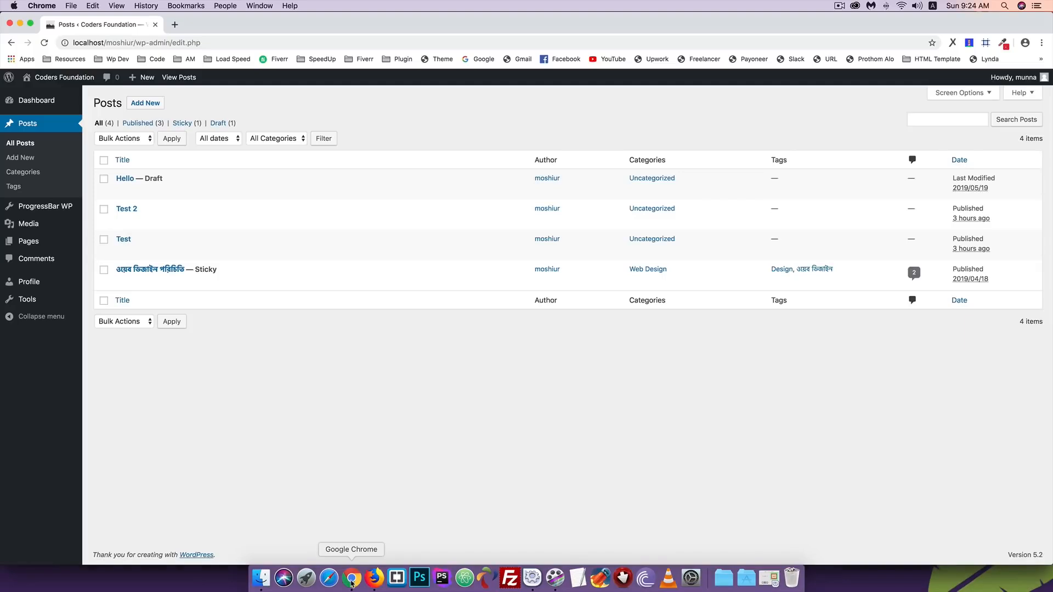
# - As the Author, view the Dashboard and Posts list, then start a new post
pyautogui.click(25, 102)
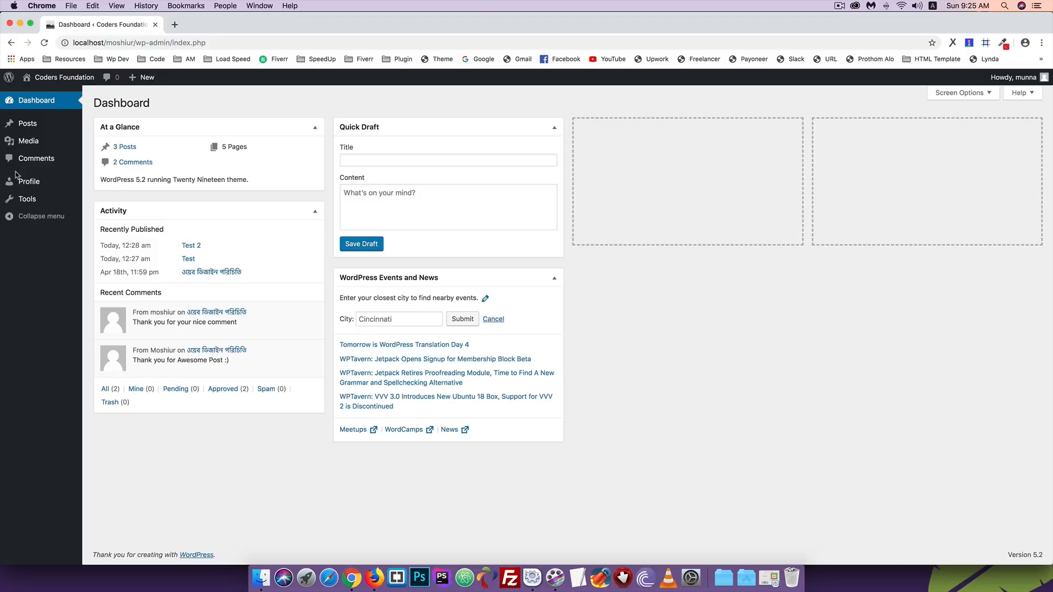
pyautogui.moveTo(13, 142)
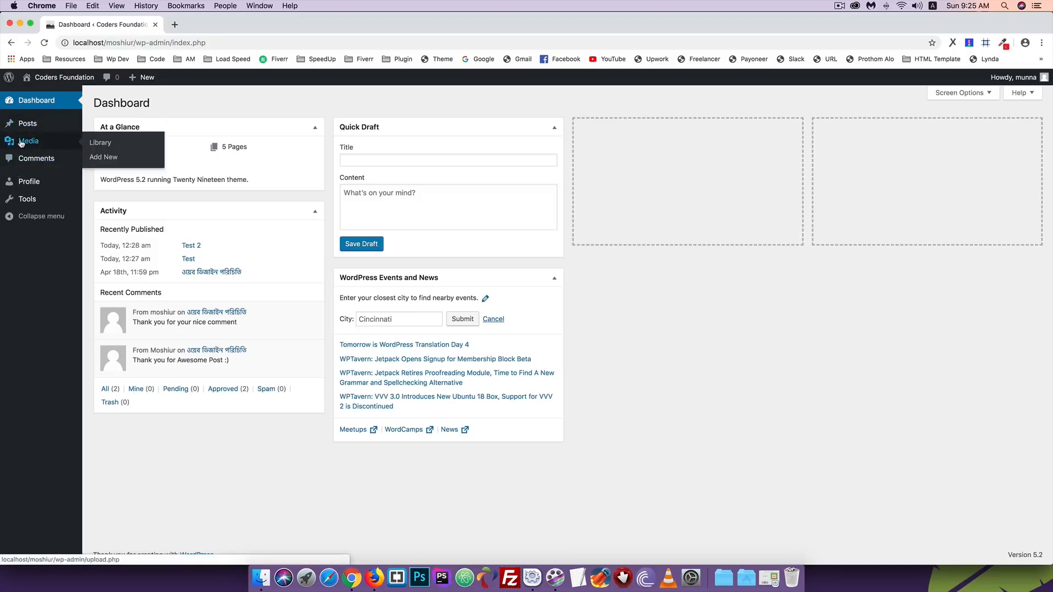
pyautogui.click(25, 124)
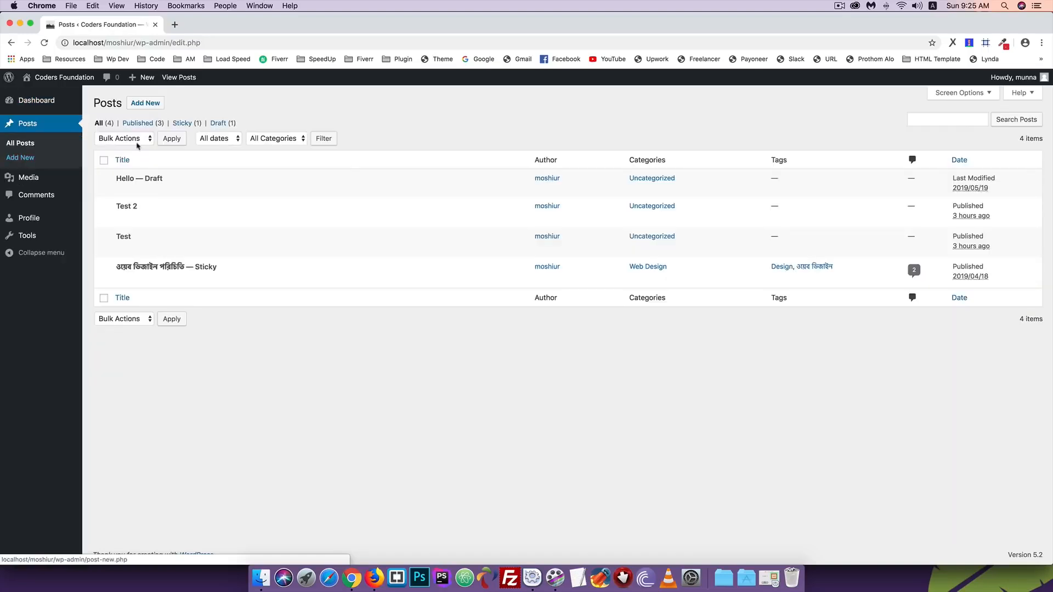
pyautogui.click(144, 103)
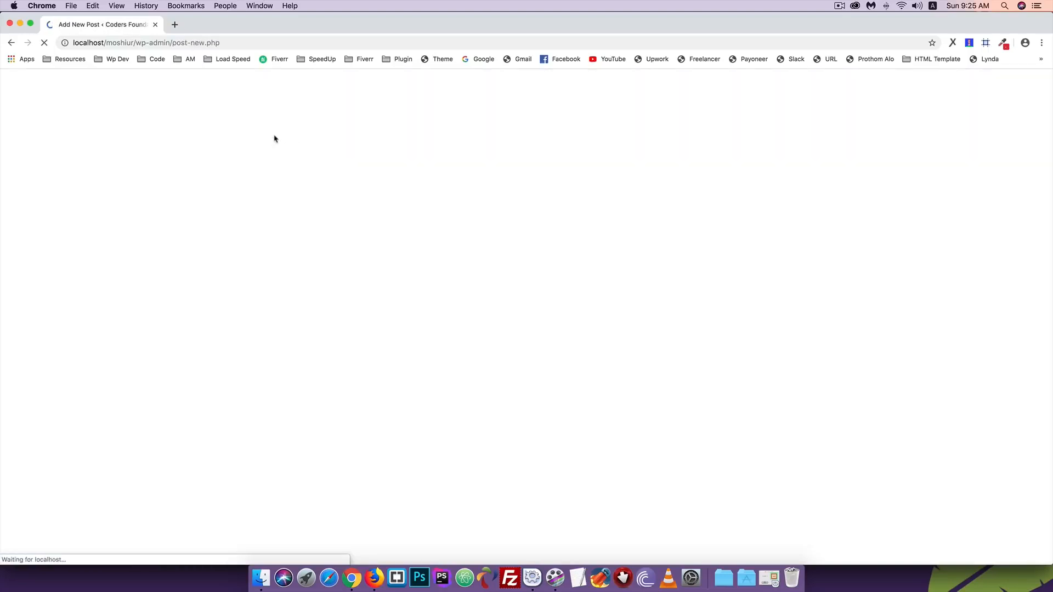
# - Publish a new post titled 'Author'
pyautogui.click(316, 132)
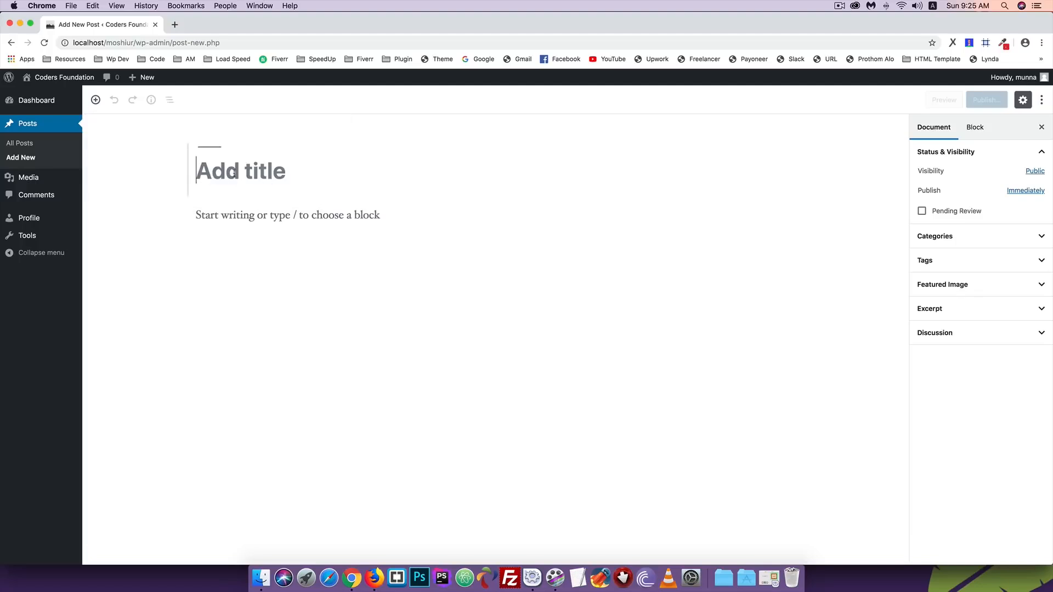
pyautogui.write('Author')
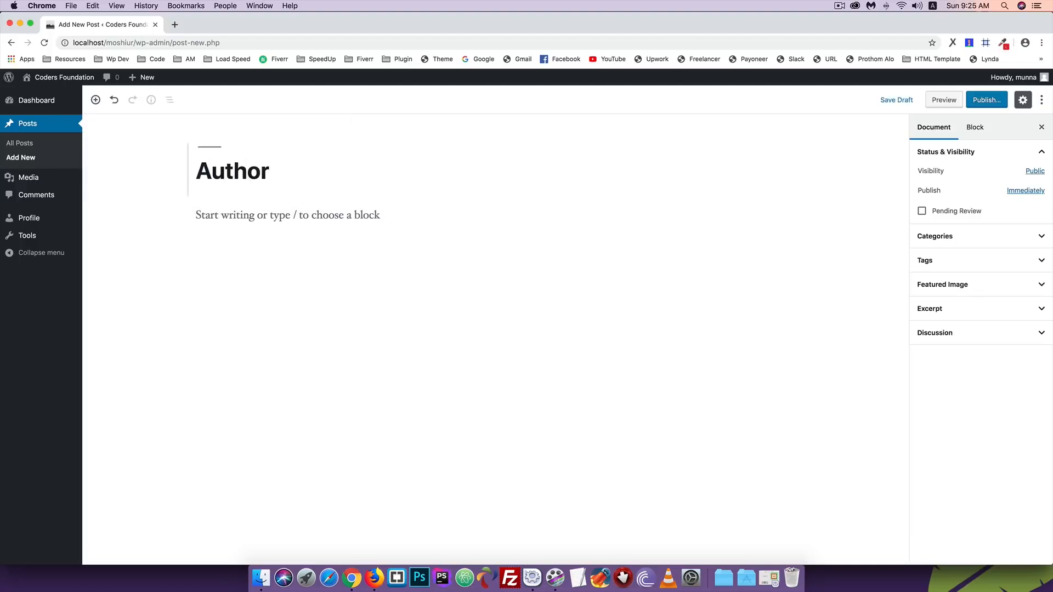
pyautogui.click(981, 104)
pyautogui.click(989, 100)
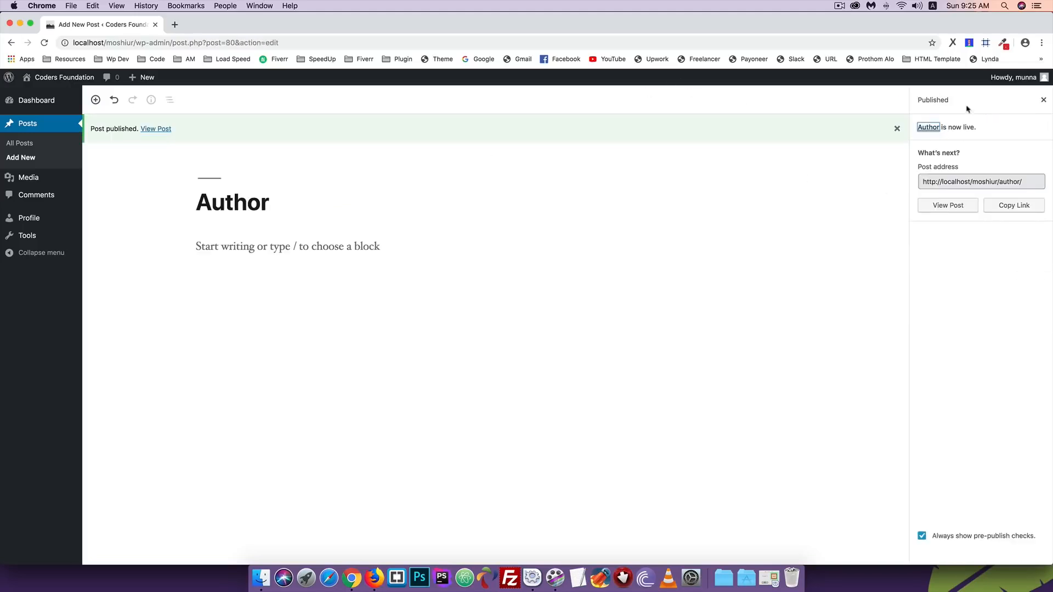
# - View the published post in a new tab, then return to the editor
pyautogui.rightClick(152, 131)
pyautogui.click(184, 134)
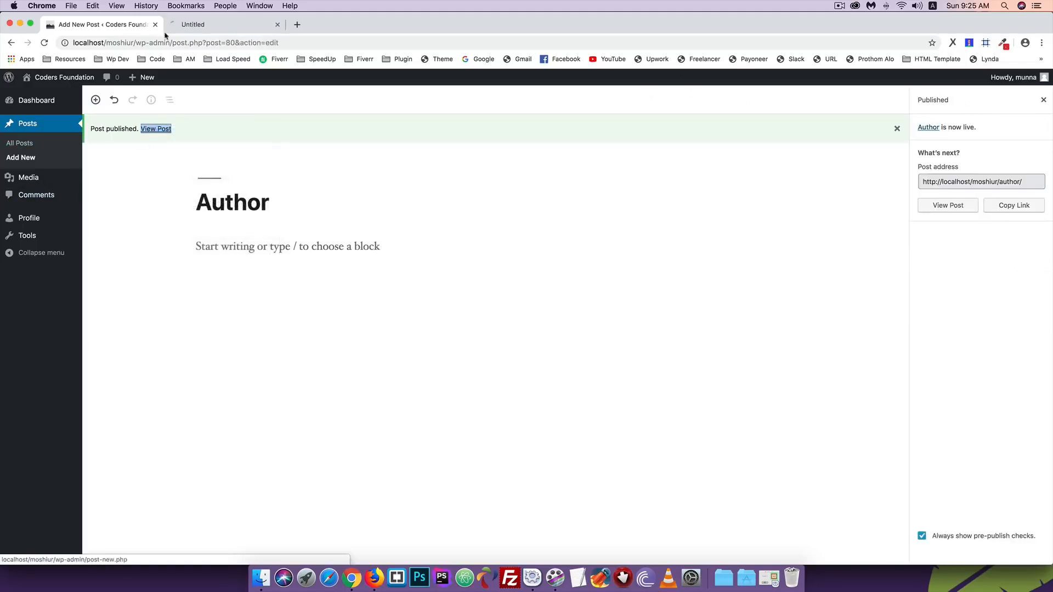
pyautogui.click(220, 24)
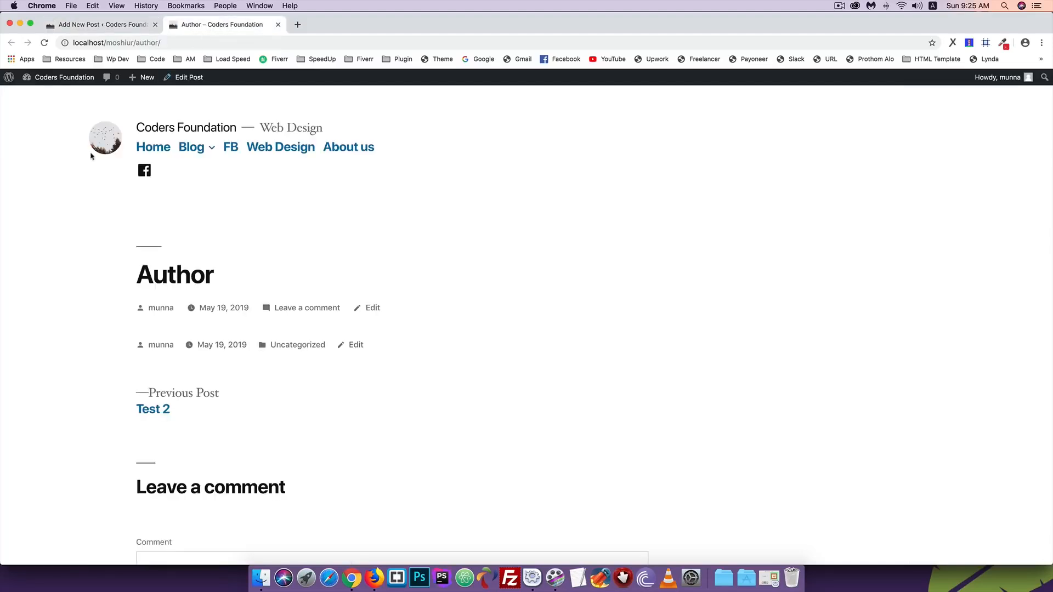
pyautogui.scroll(-2, 15, 224)
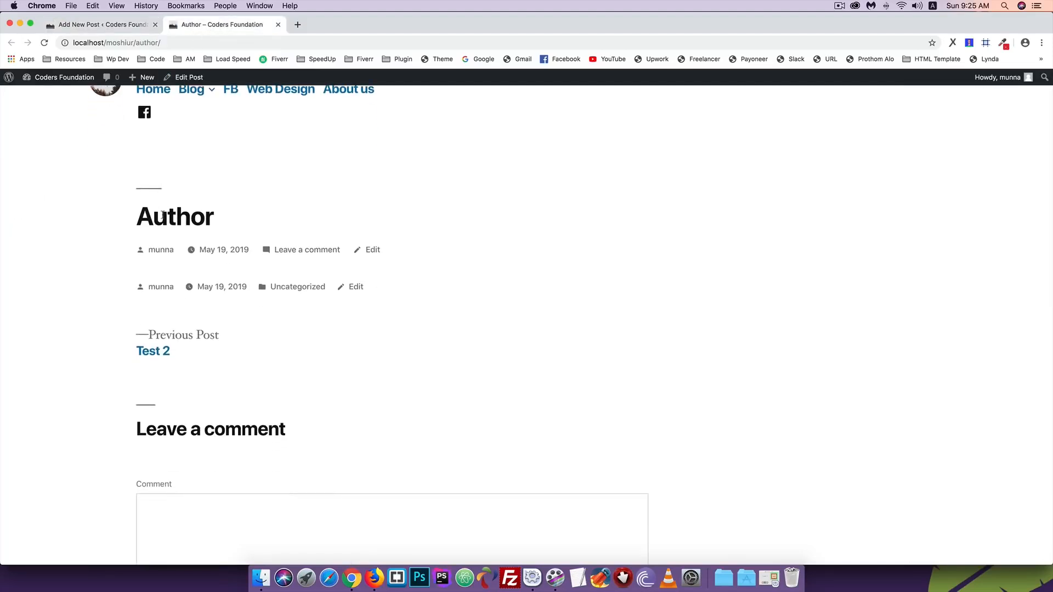
pyautogui.scroll(2, 163, 214)
pyautogui.click(93, 27)
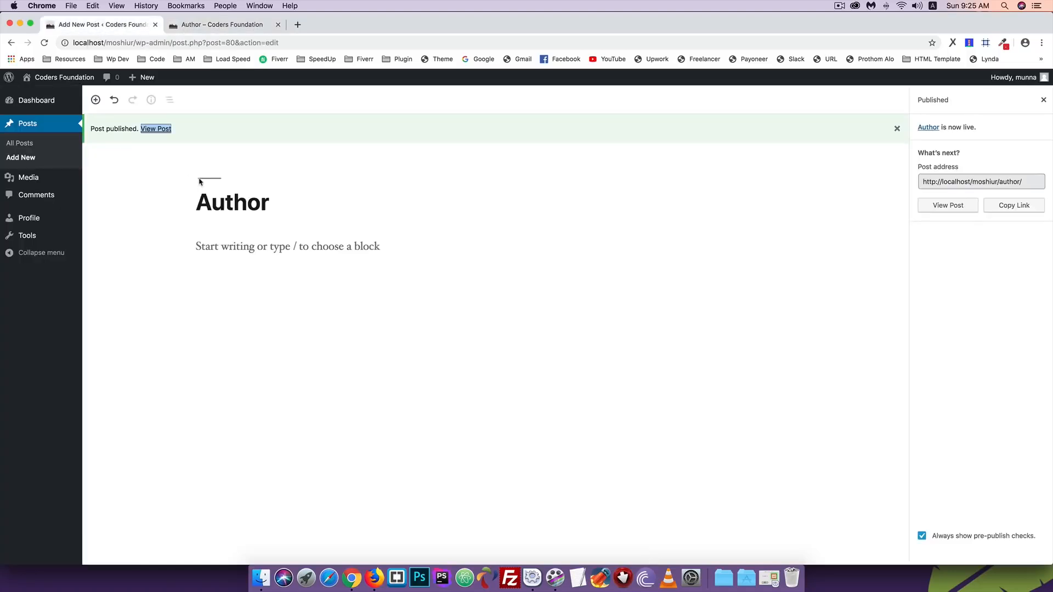
# - In the administrator's browser, open the Users list and the second user's edit page
pyautogui.click(375, 577)
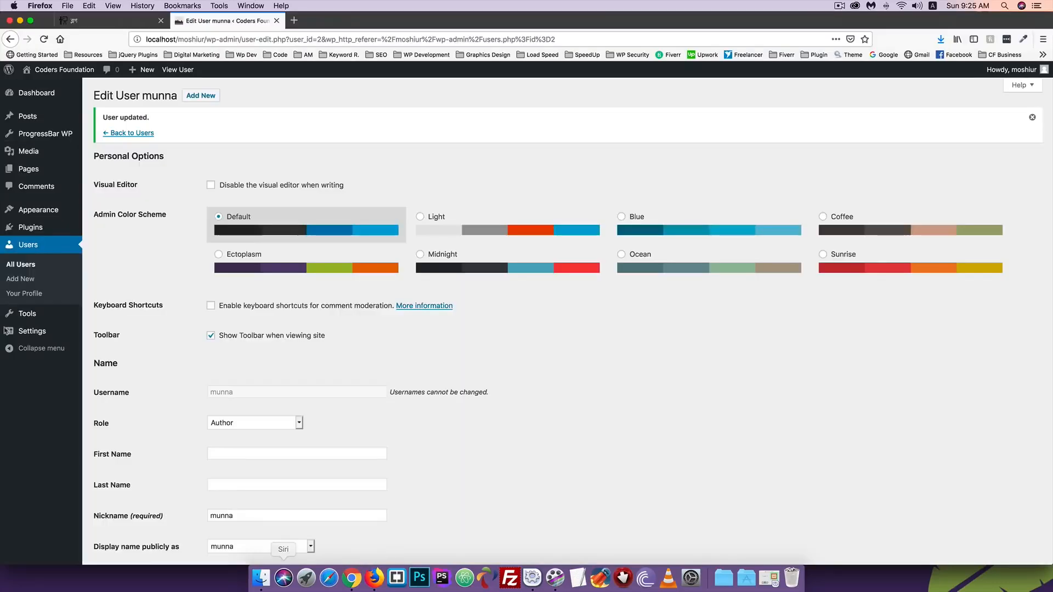
pyautogui.scroll(-2, 254, 286)
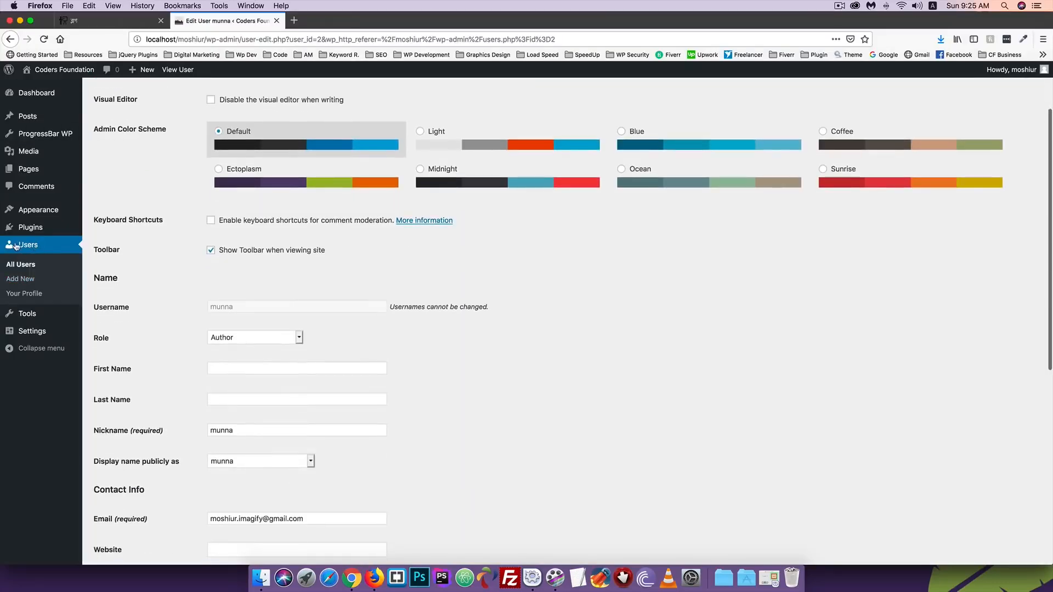
pyautogui.click(12, 265)
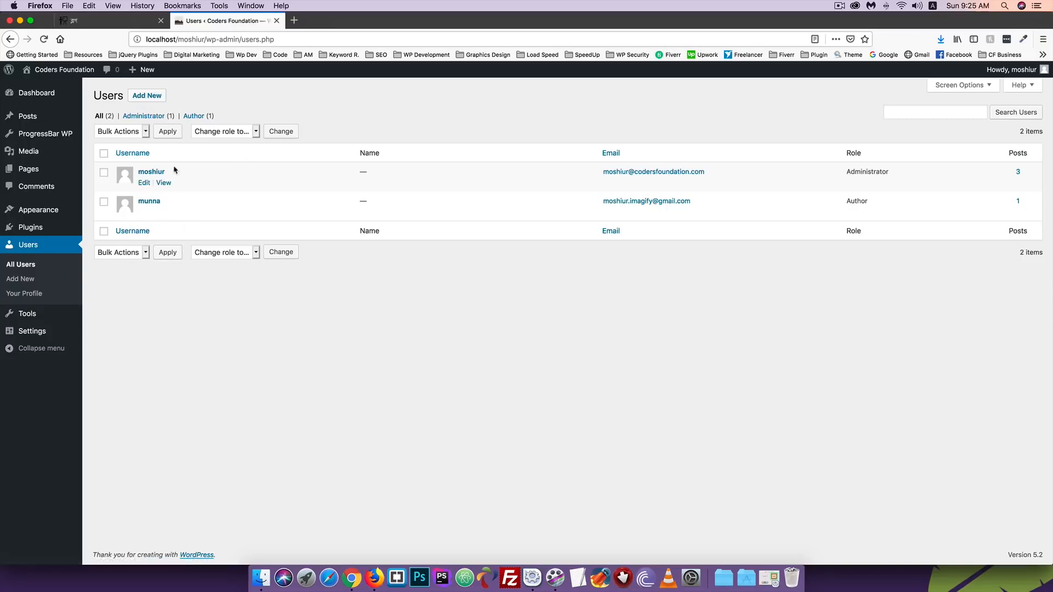
pyautogui.click(143, 212)
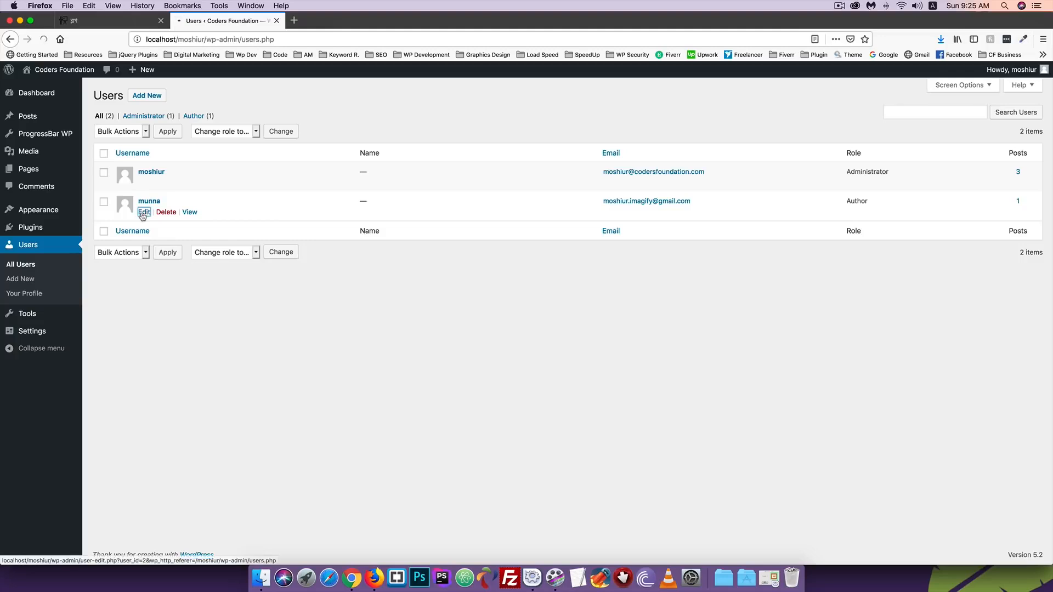
# - Change the user's role from Author to Contributor and click Update User
pyautogui.scroll(-3, 236, 289)
pyautogui.scroll(-1, 235, 289)
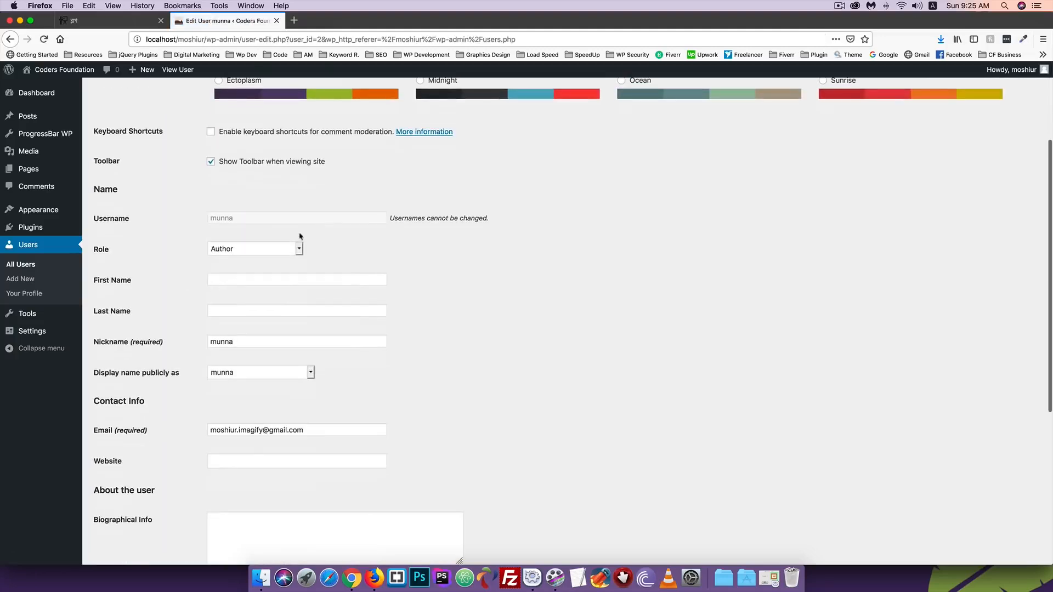
pyautogui.click(240, 252)
pyautogui.click(235, 242)
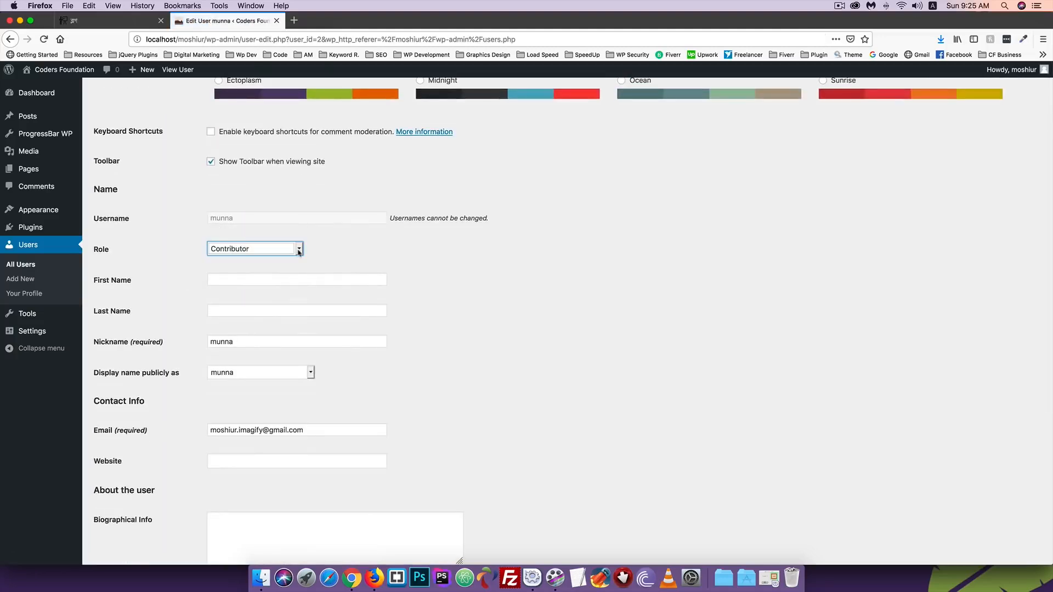
pyautogui.scroll(-10, 369, 262)
pyautogui.click(112, 513)
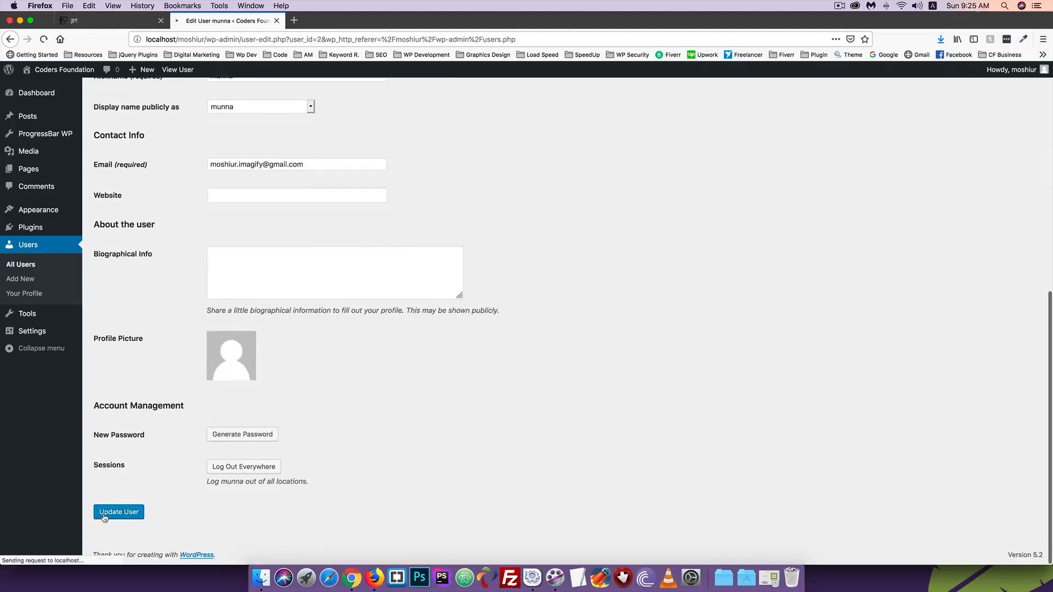
pyautogui.click(352, 578)
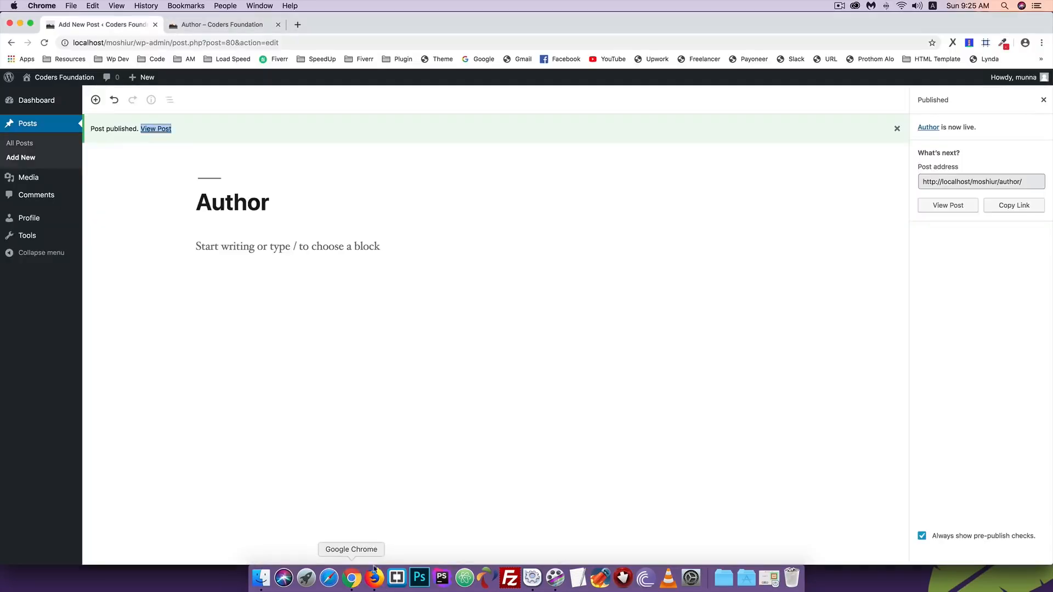
# - As the Contributor, view the Dashboard and own Posts list, then start a new post
pyautogui.click(24, 102)
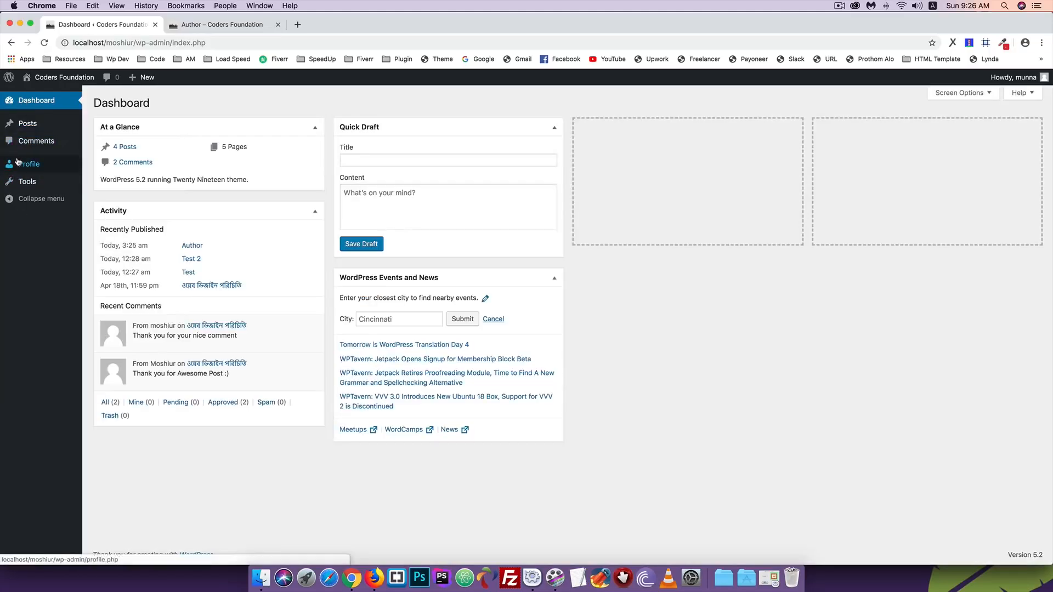
pyautogui.click(26, 124)
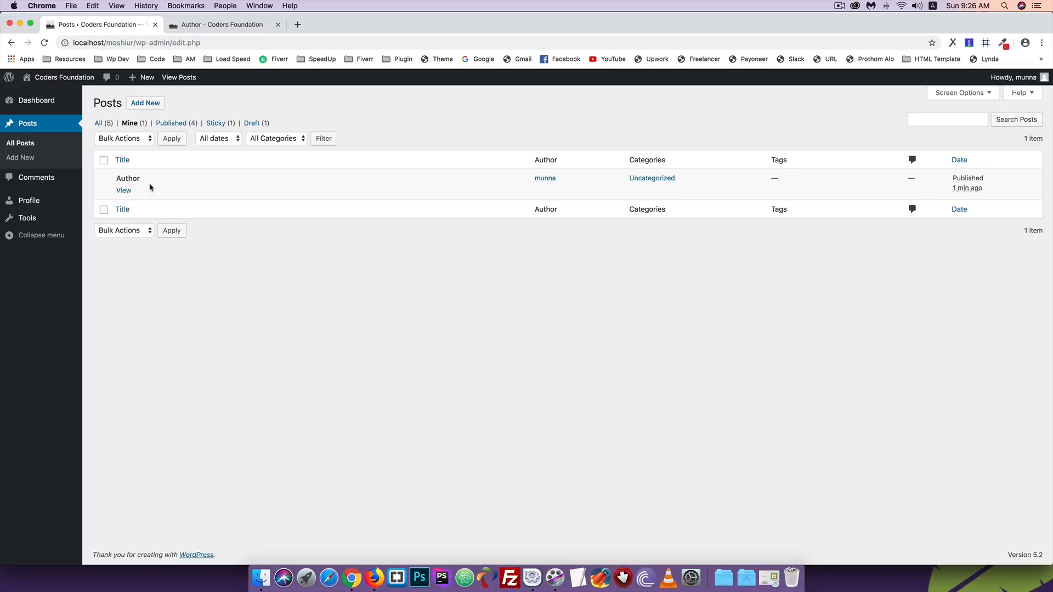
pyautogui.click(141, 104)
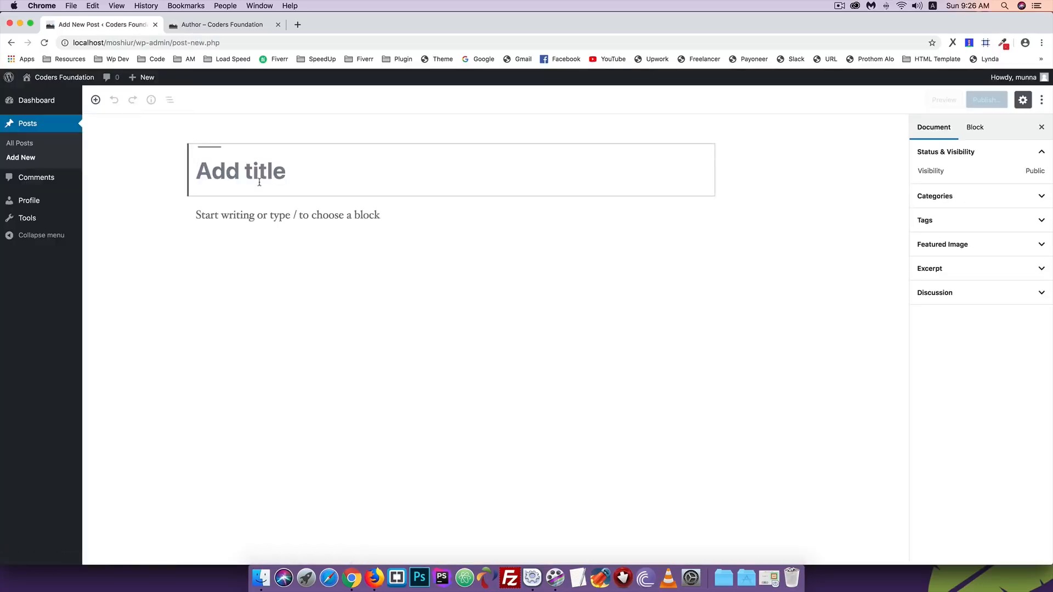
# - Title the new post 'Contributer' and submit it for review
pyautogui.write('Contri')
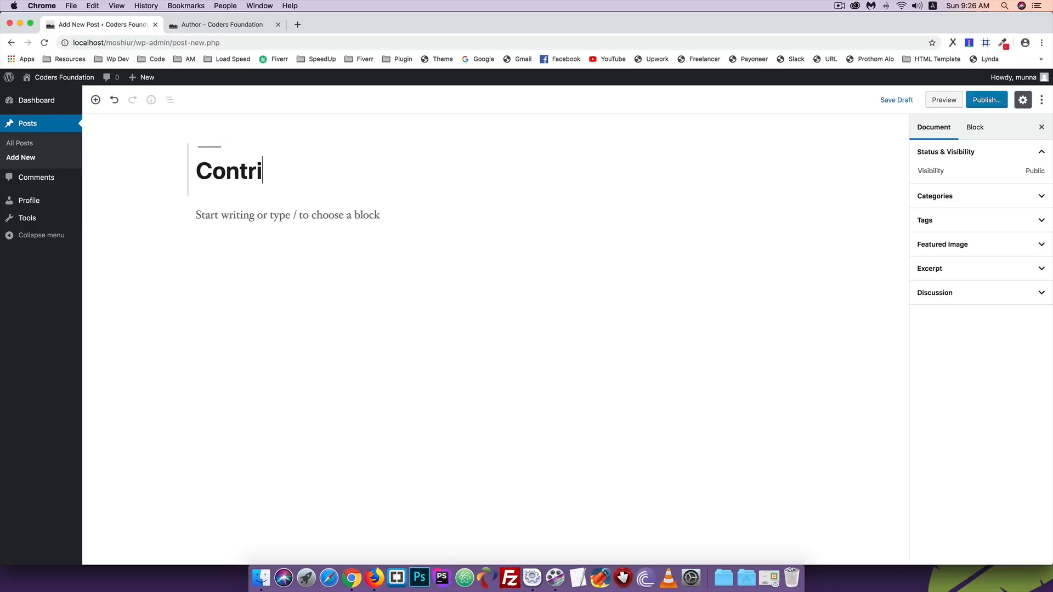
pyautogui.write('buter')
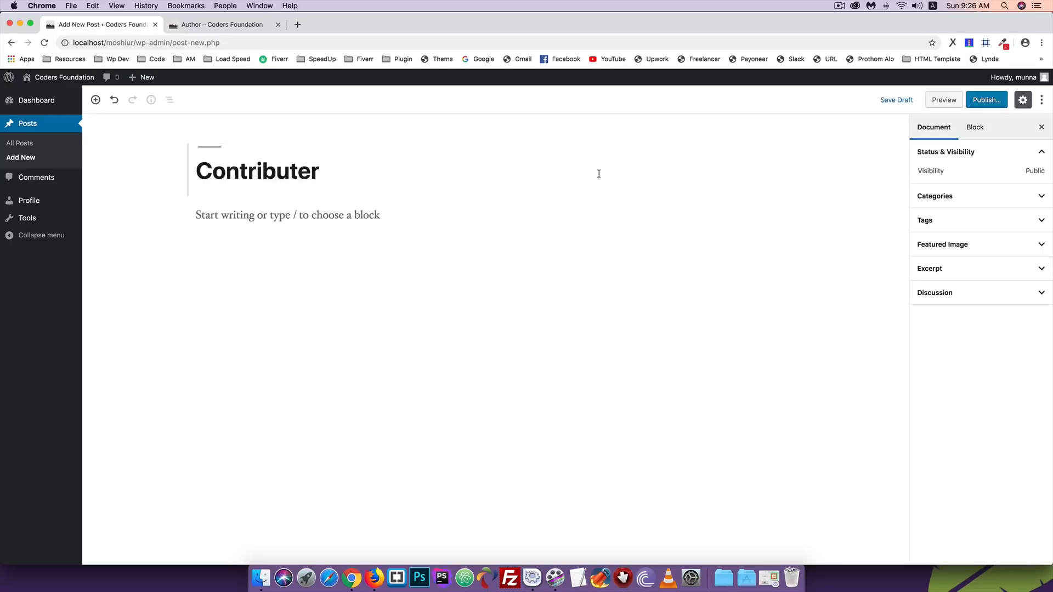
pyautogui.click(984, 103)
pyautogui.click(984, 105)
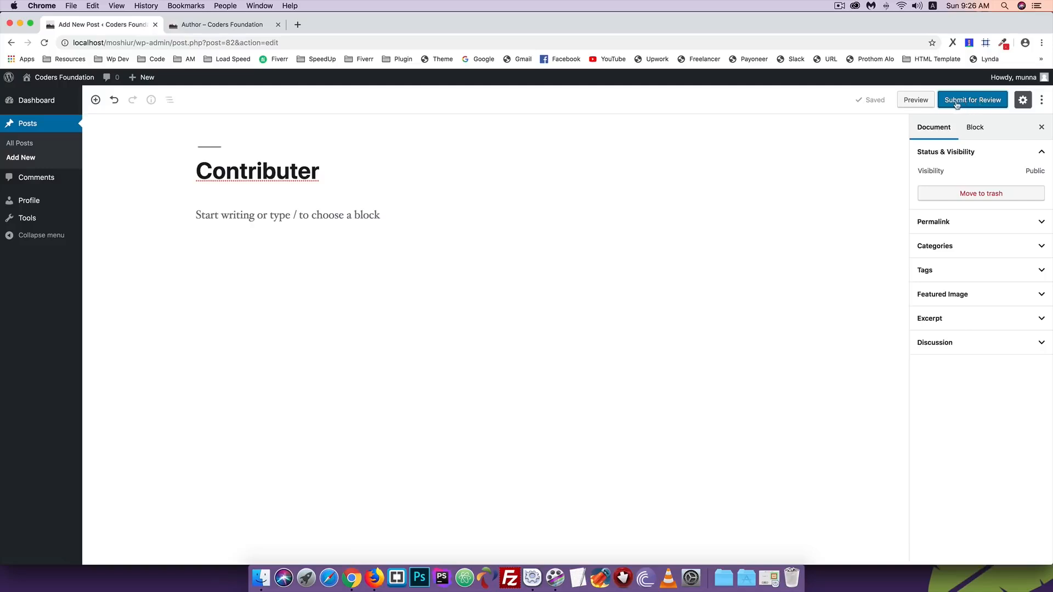
pyautogui.click(961, 105)
# - Fix the title spelling to 'Contributor', save the post, and return to the admin's browser
pyautogui.rightClick(215, 175)
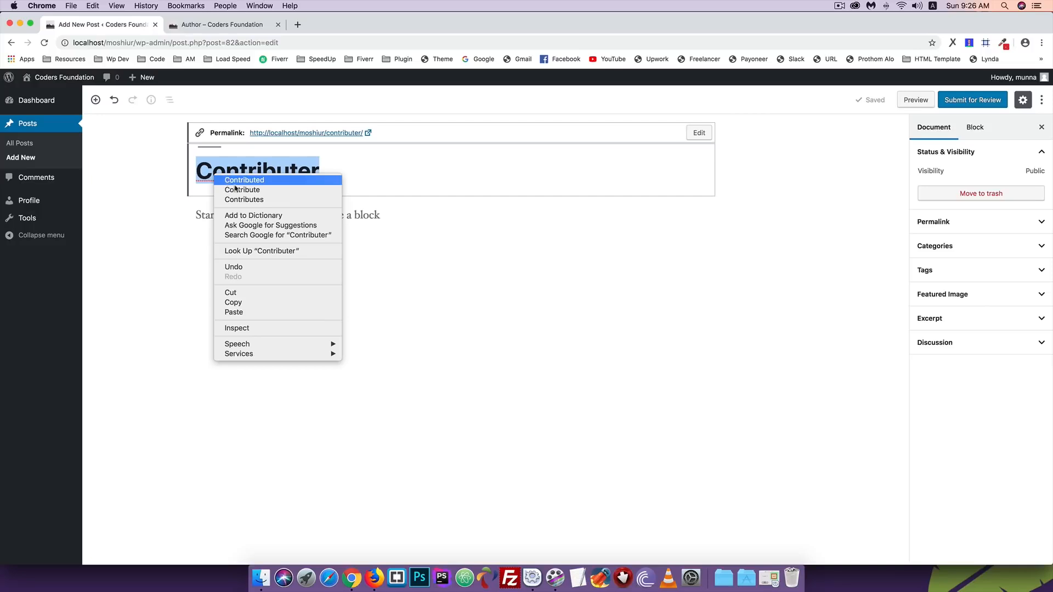
pyautogui.click(189, 177)
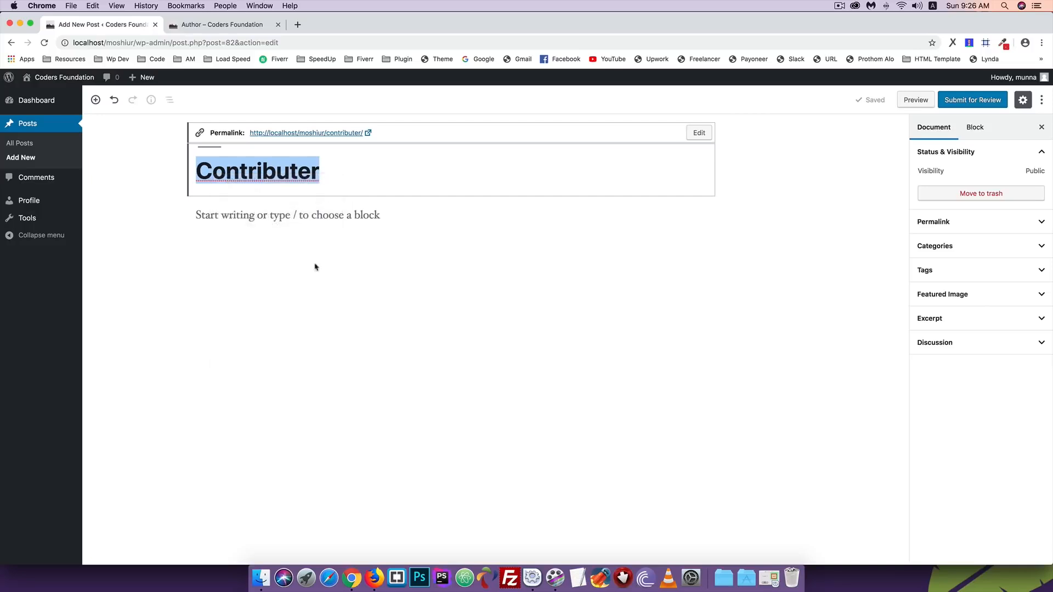
pyautogui.click(377, 576)
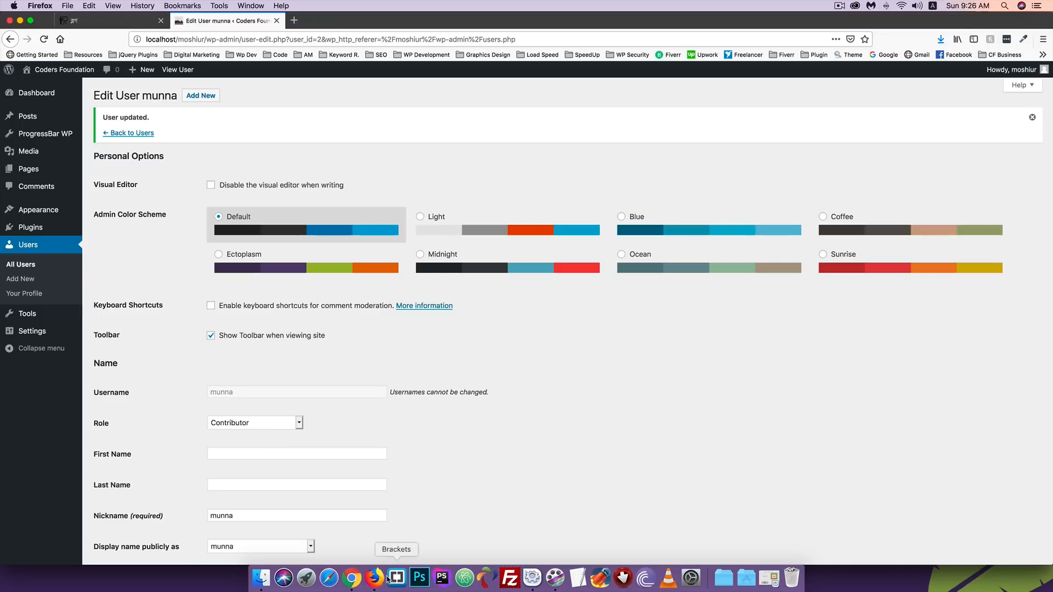
pyautogui.click(358, 582)
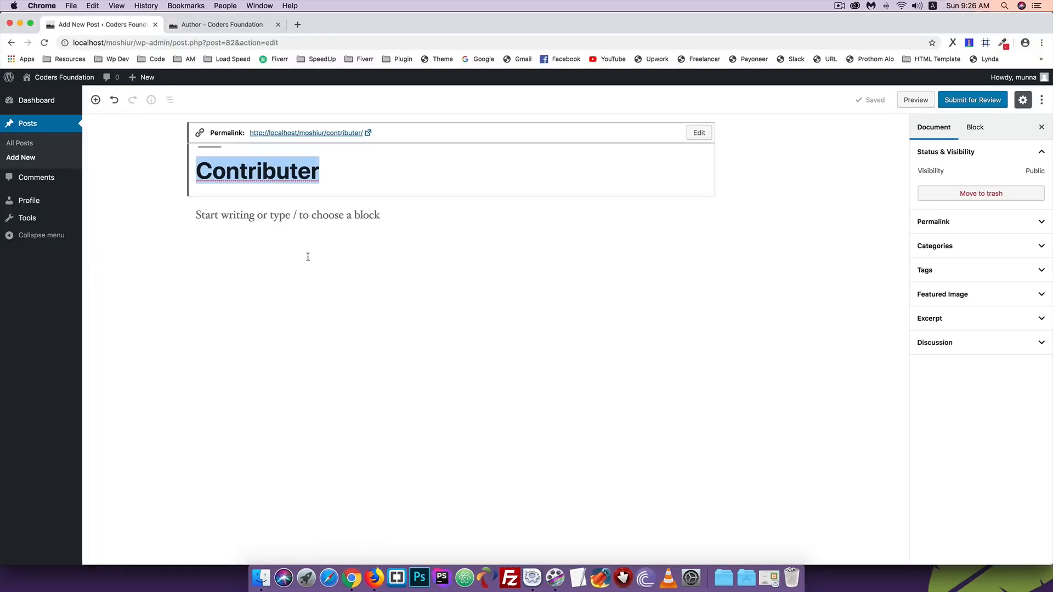
pyautogui.click(302, 161)
pyautogui.press('BackSpace')
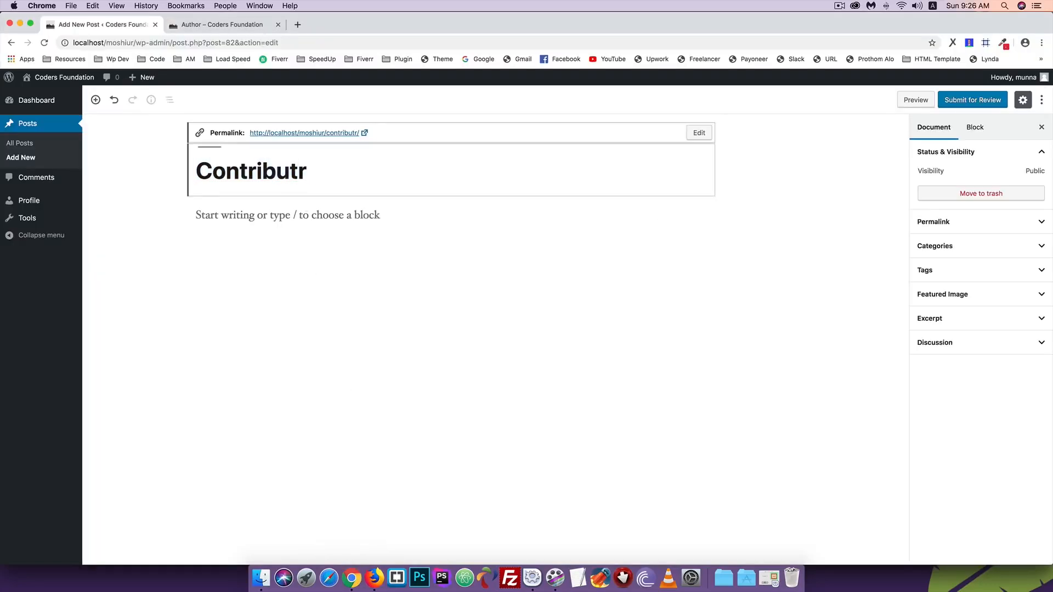
pyautogui.write('0')
pyautogui.press('BackSpace')
pyautogui.write('o')
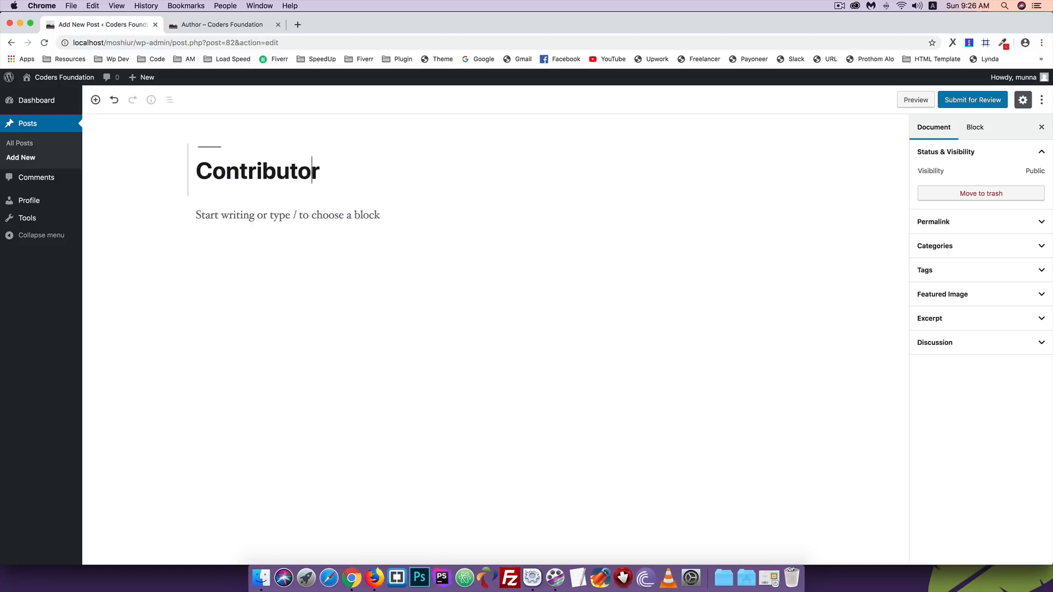
pyautogui.press('super+s')
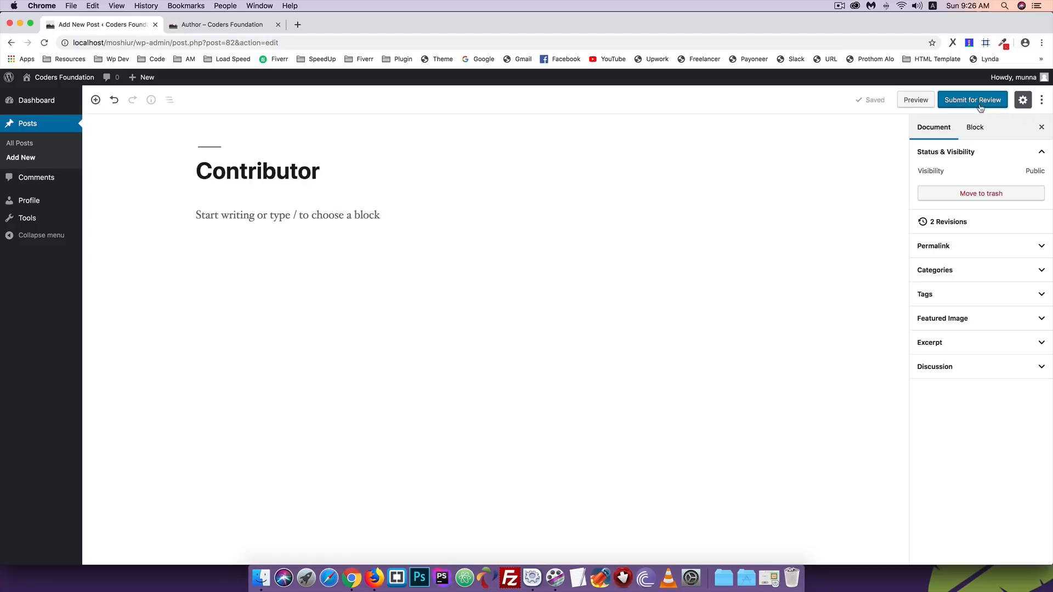
pyautogui.click(374, 578)
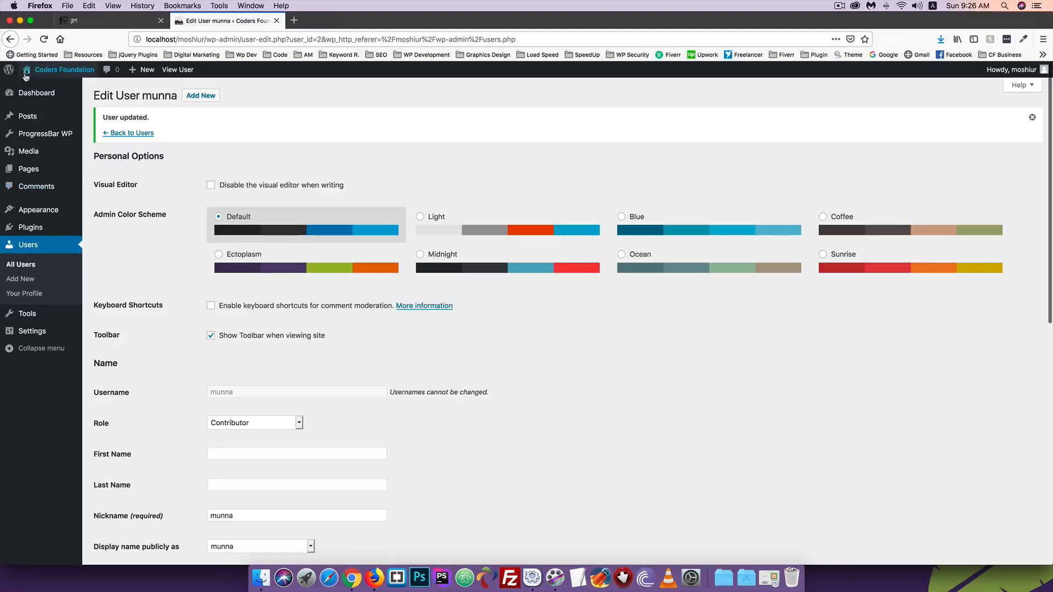
# - Open the Dashboard in a new tab and place it before the user page tab
pyautogui.rightClick(26, 91)
pyautogui.click(60, 93)
pyautogui.moveTo(364, 21); pyautogui.dragTo(231, 21)
# - Open the pending Contributor post from All Posts and take over editing it
pyautogui.click(27, 144)
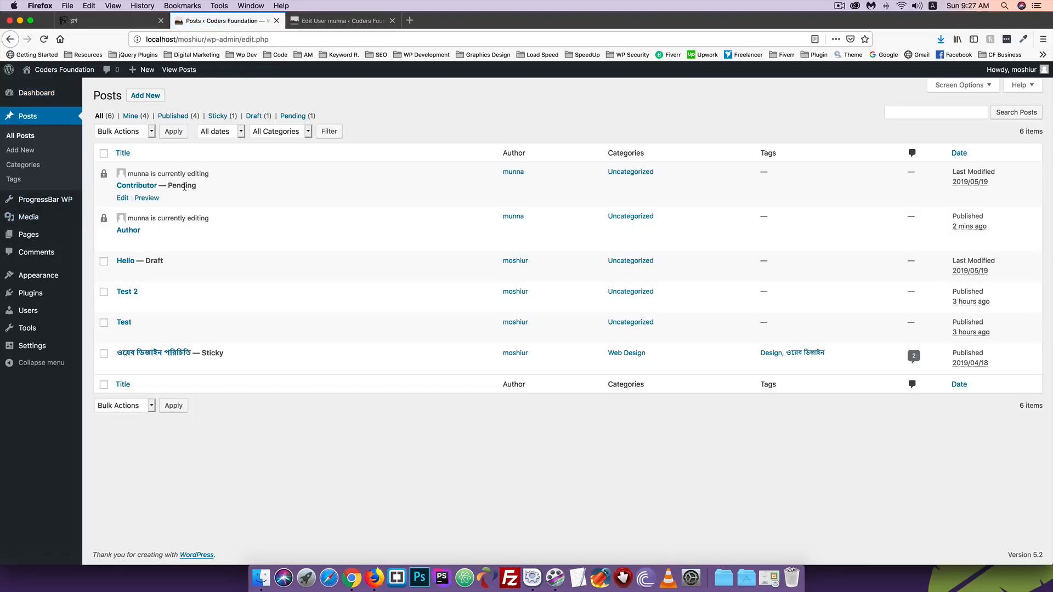
pyautogui.moveTo(169, 186); pyautogui.dragTo(193, 184)
pyautogui.click(122, 199)
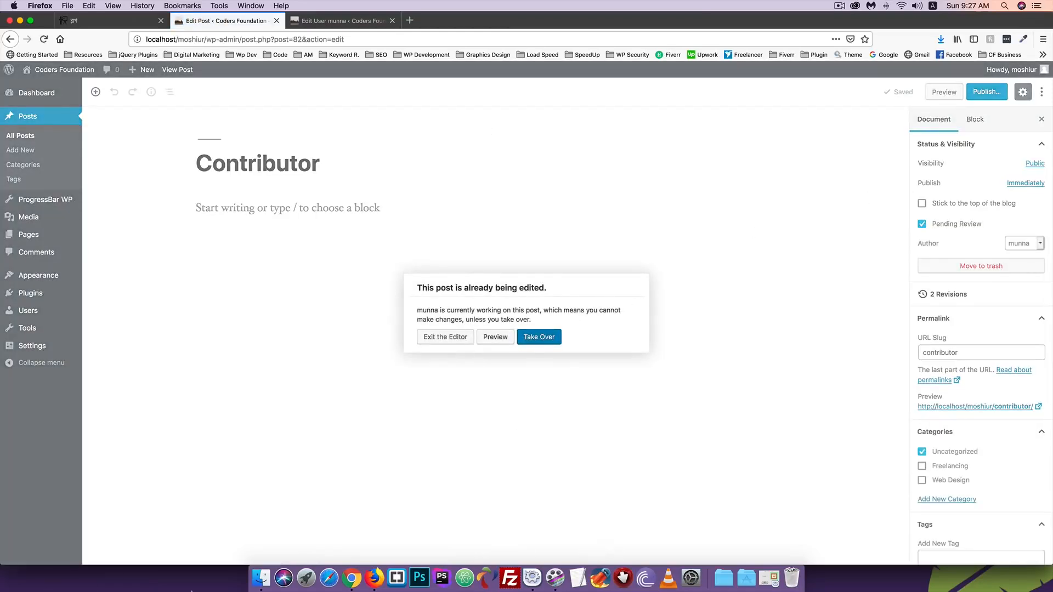
pyautogui.click(539, 337)
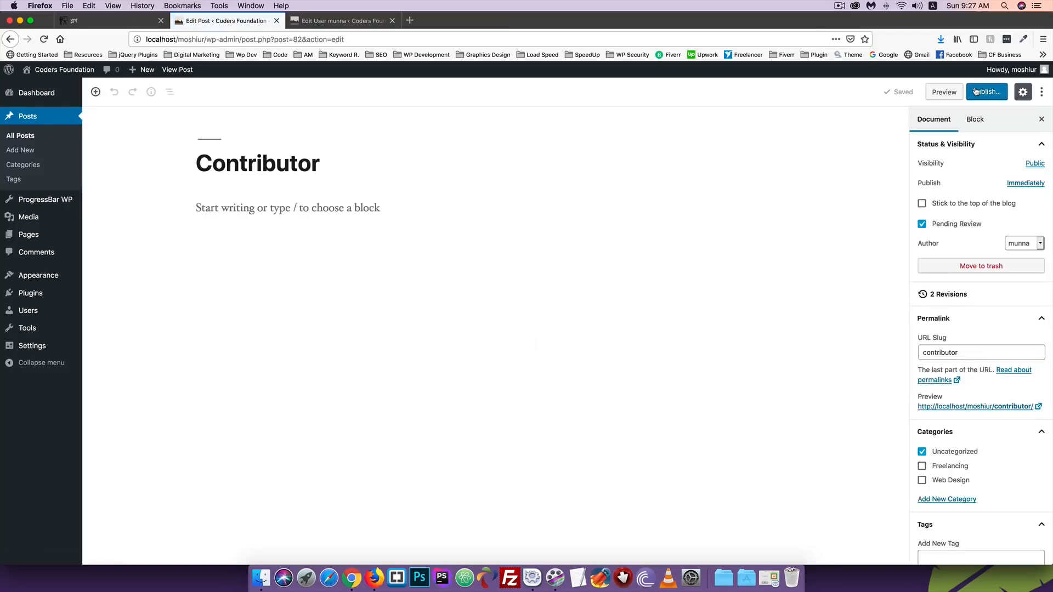
# - Change the second user's role from Contributor to Subscriber, save it, and return to the post editor
pyautogui.click(338, 21)
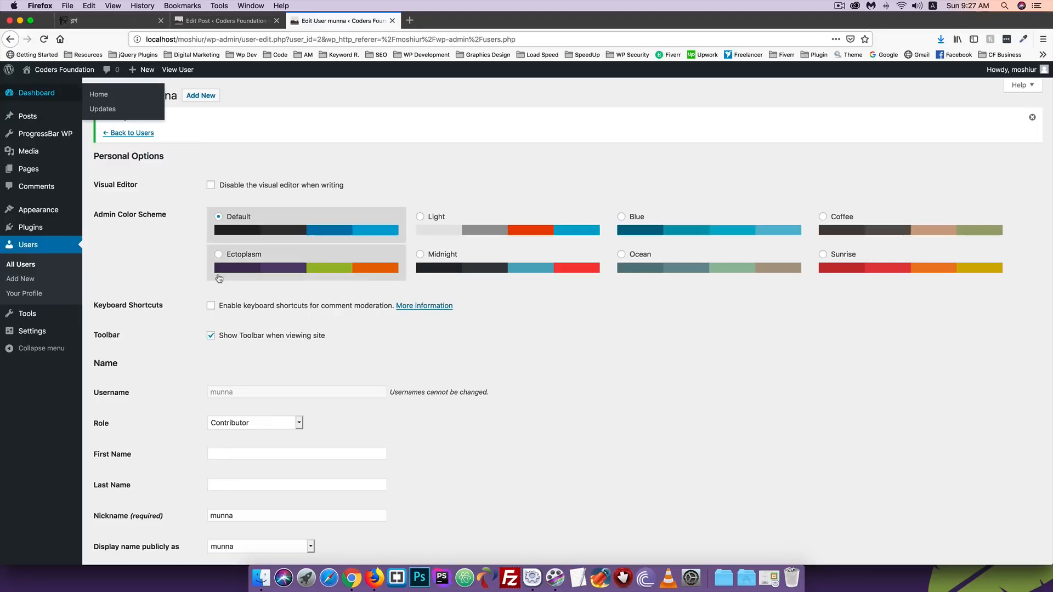
pyautogui.scroll(-4, 219, 279)
pyautogui.click(226, 326)
pyautogui.click(226, 323)
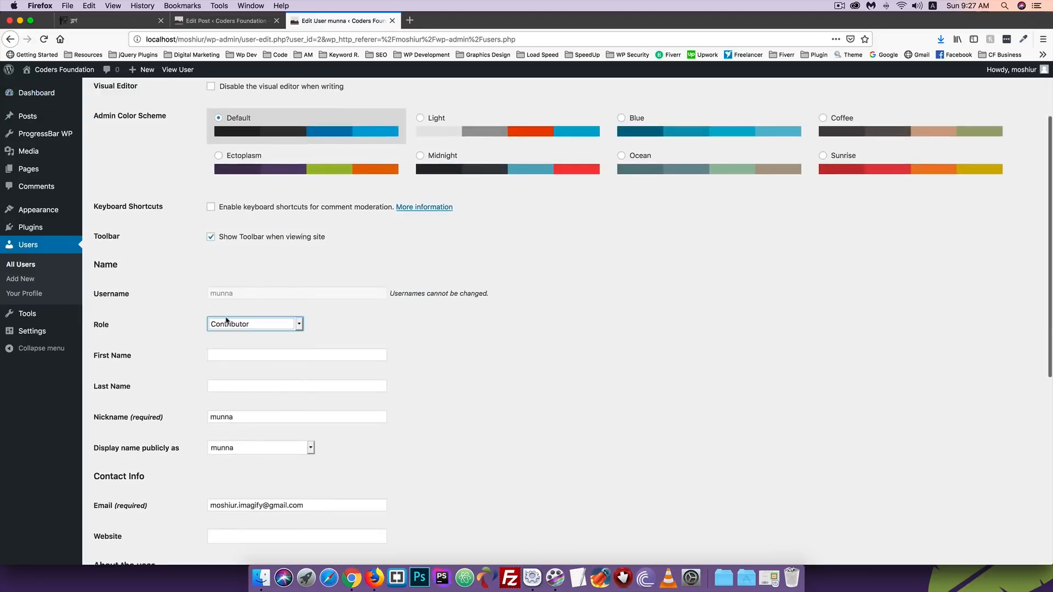
pyautogui.click(227, 323)
pyautogui.click(226, 313)
pyautogui.scroll(-3, 174, 327)
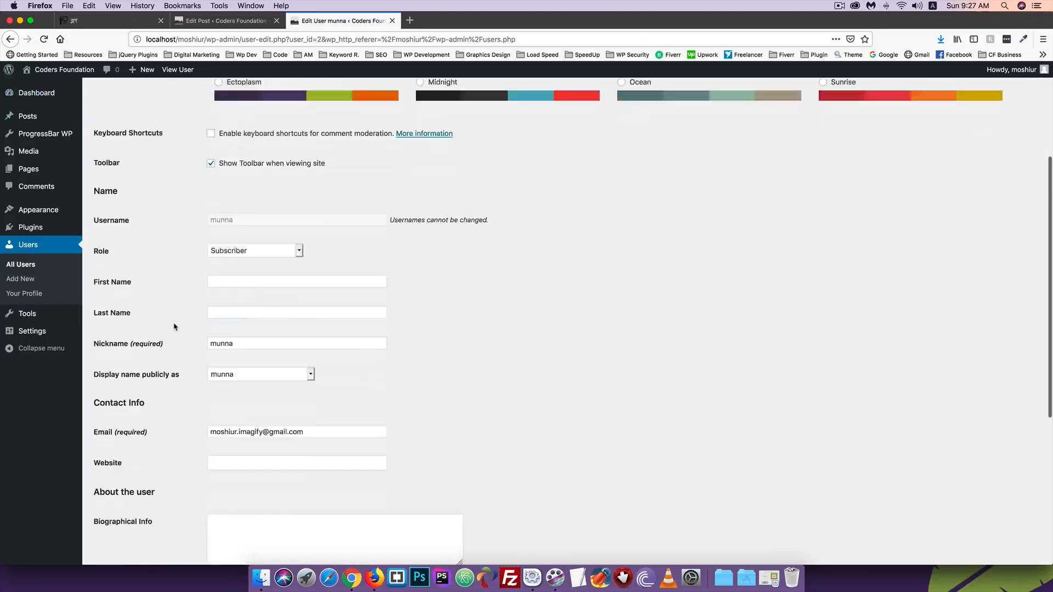
pyautogui.scroll(-10, 175, 327)
pyautogui.click(121, 513)
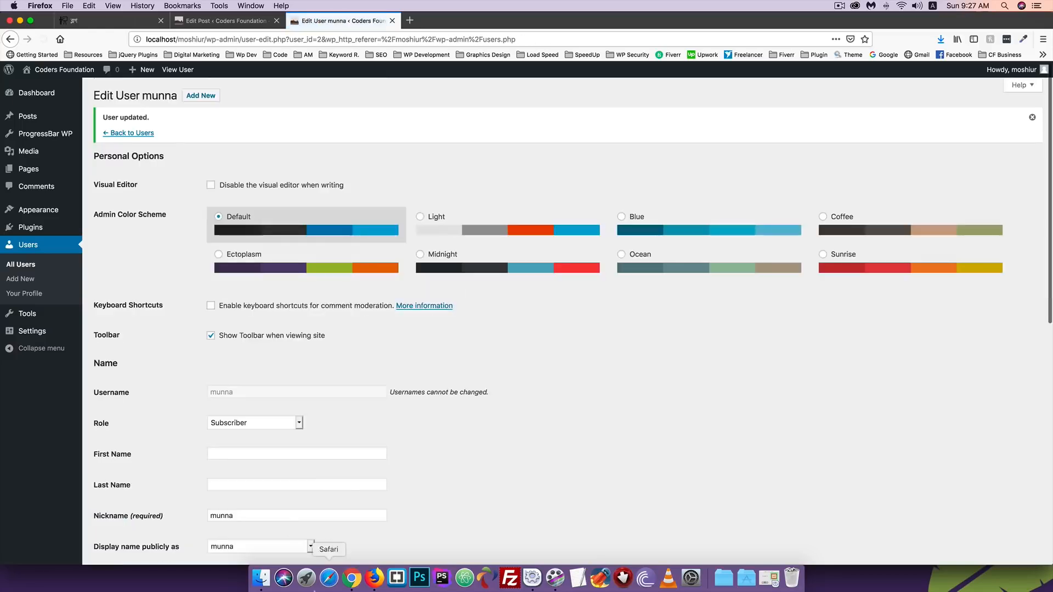
pyautogui.click(352, 578)
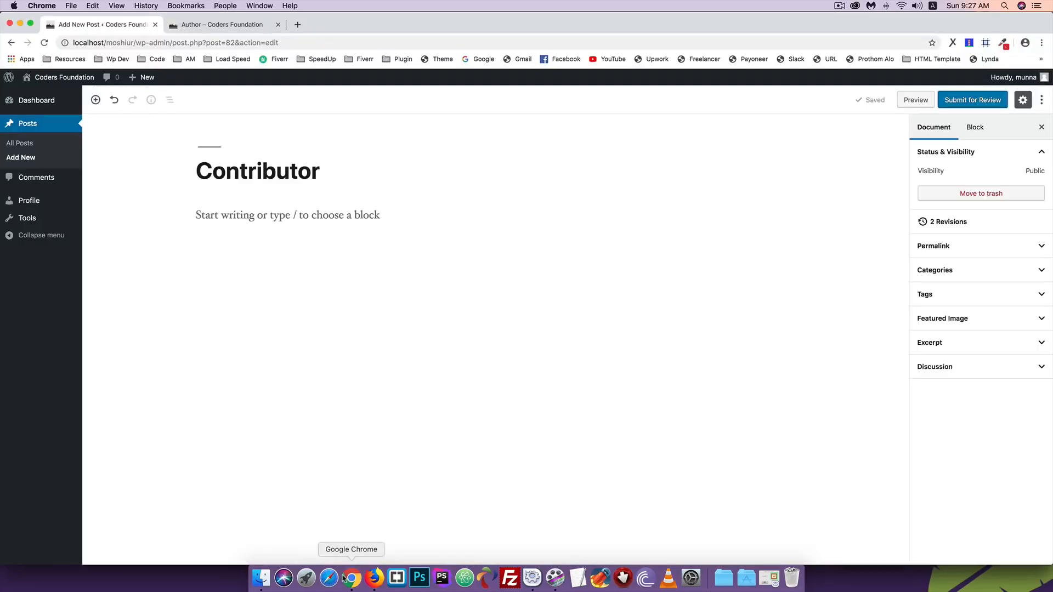
pyautogui.click(19, 99)
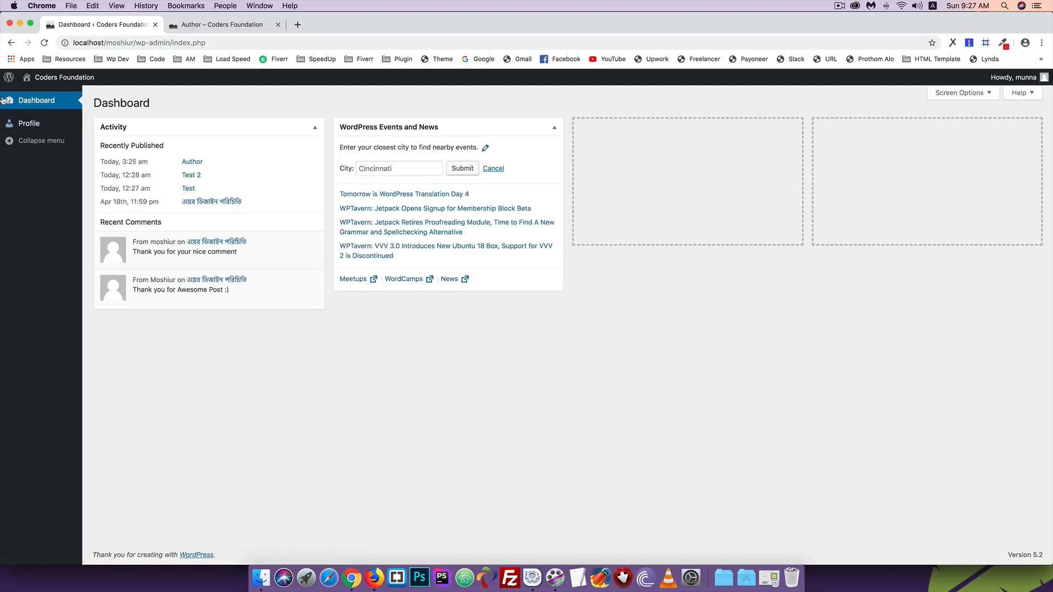
pyautogui.click(21, 124)
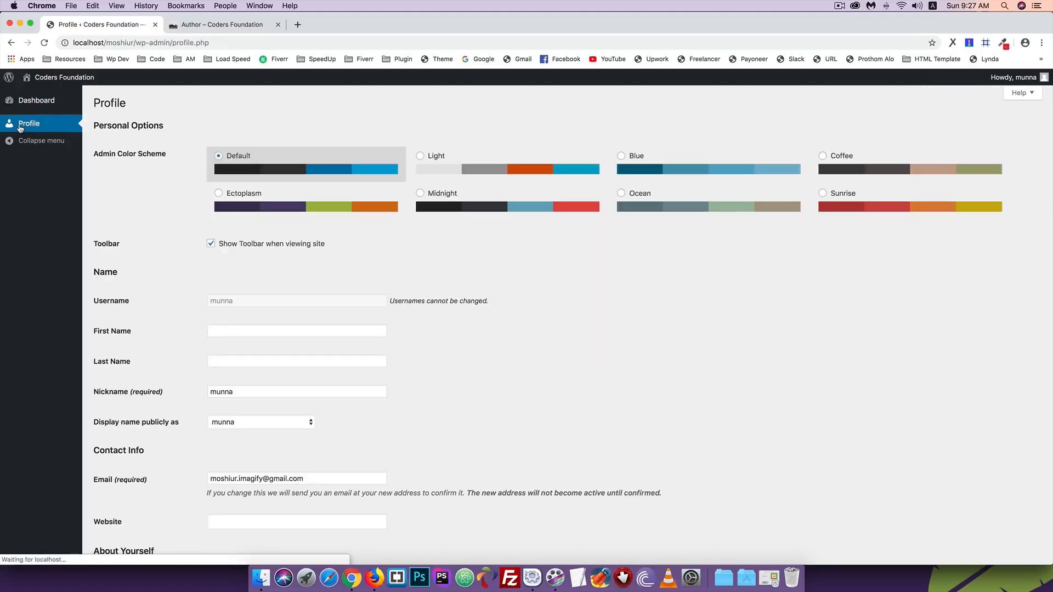
pyautogui.scroll(-5, 186, 183)
pyautogui.scroll(-2, 186, 183)
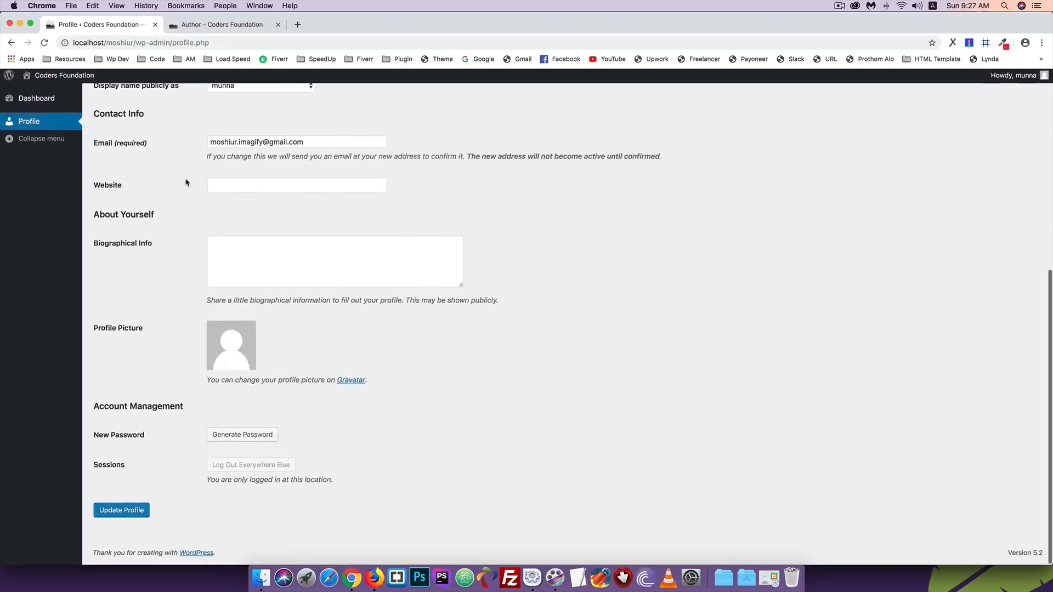
pyautogui.scroll(10, 186, 182)
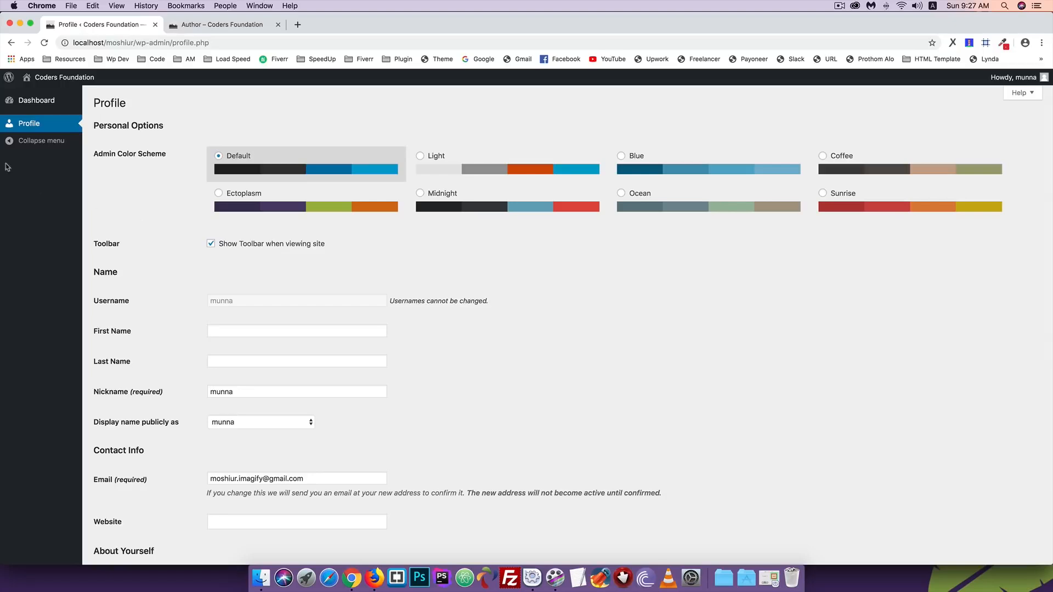
pyautogui.scroll(-3, 249, 198)
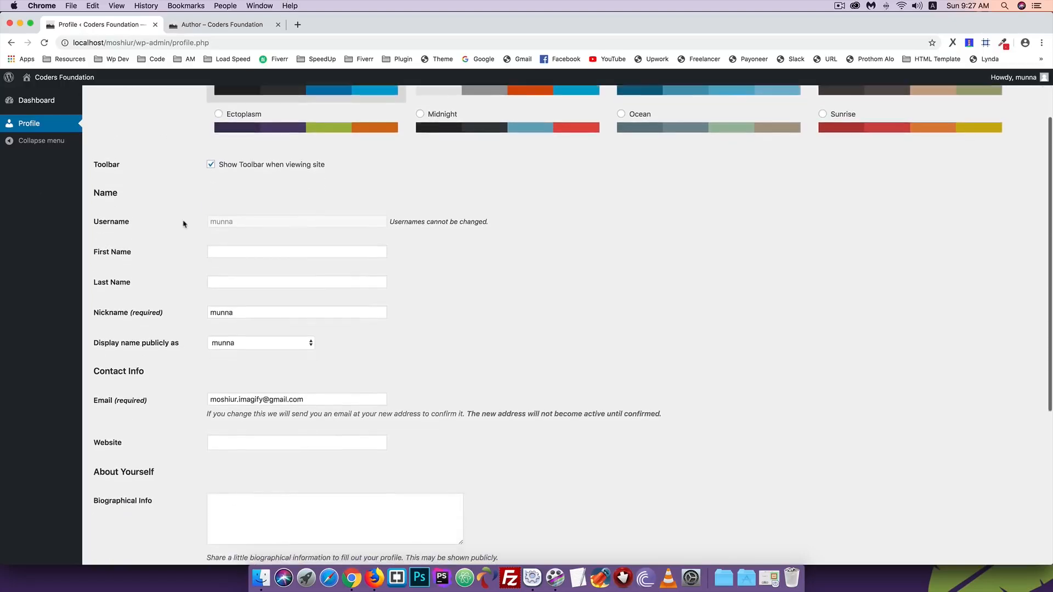
pyautogui.scroll(3, 249, 197)
# - Go to the Coders Foundation homepage from the blog tab in Firefox
pyautogui.click(374, 579)
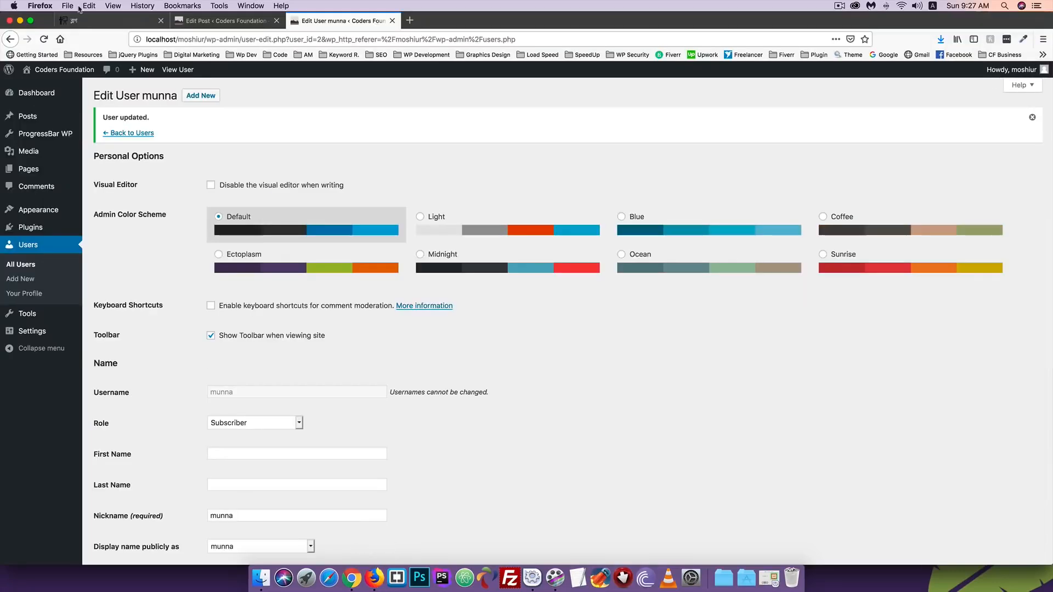
pyautogui.click(107, 20)
pyautogui.click(69, 136)
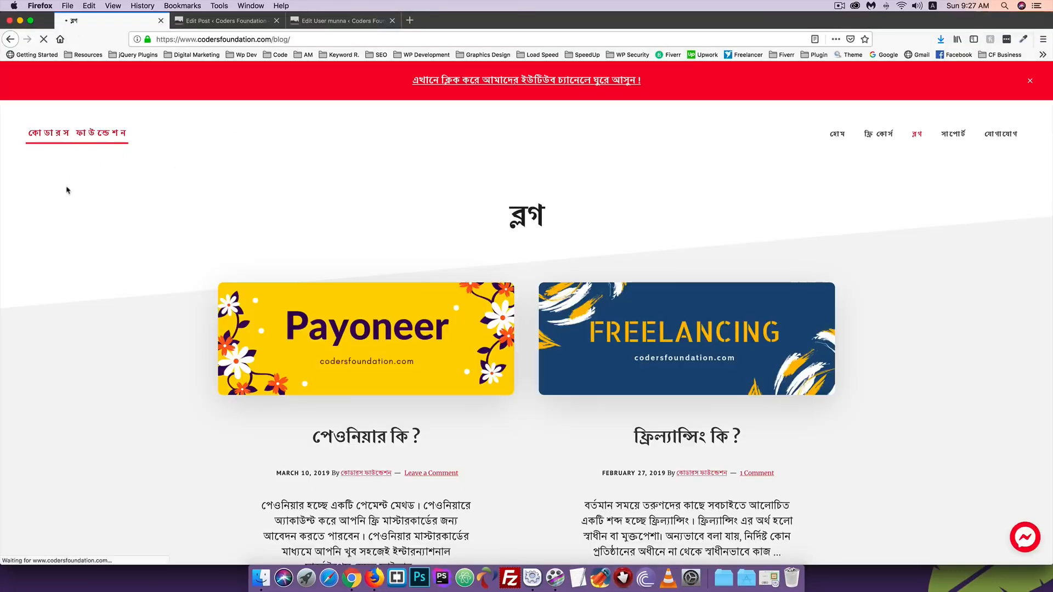
# - Scroll through the homepage's courses, instructor and subscribe sections, then return to the Edit User page
pyautogui.scroll(-10, 67, 191)
pyautogui.scroll(-5, 67, 190)
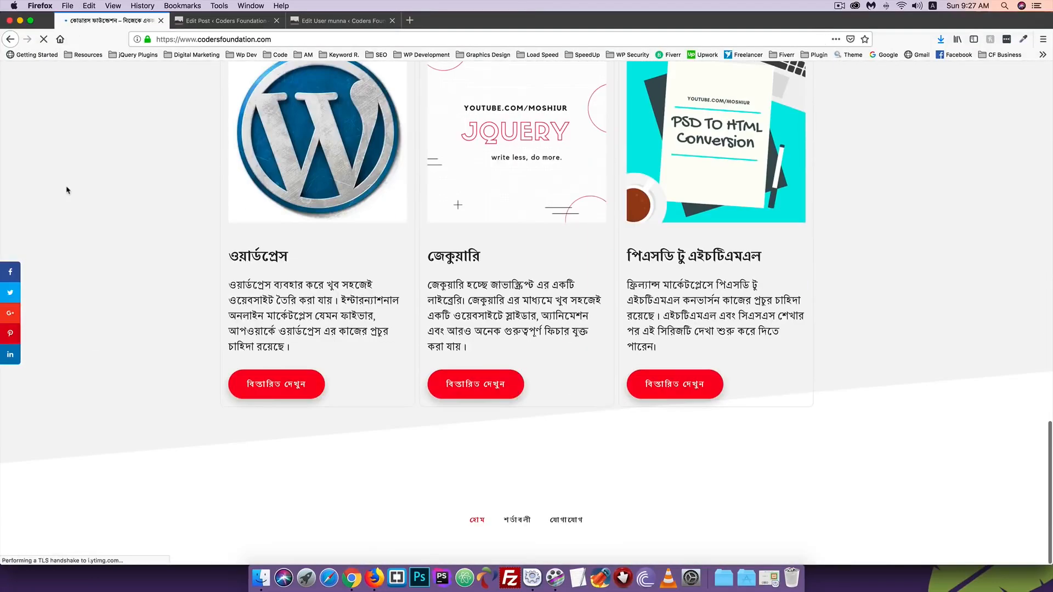
pyautogui.scroll(18, 67, 190)
pyautogui.scroll(-8, 67, 190)
pyautogui.scroll(-10, 67, 191)
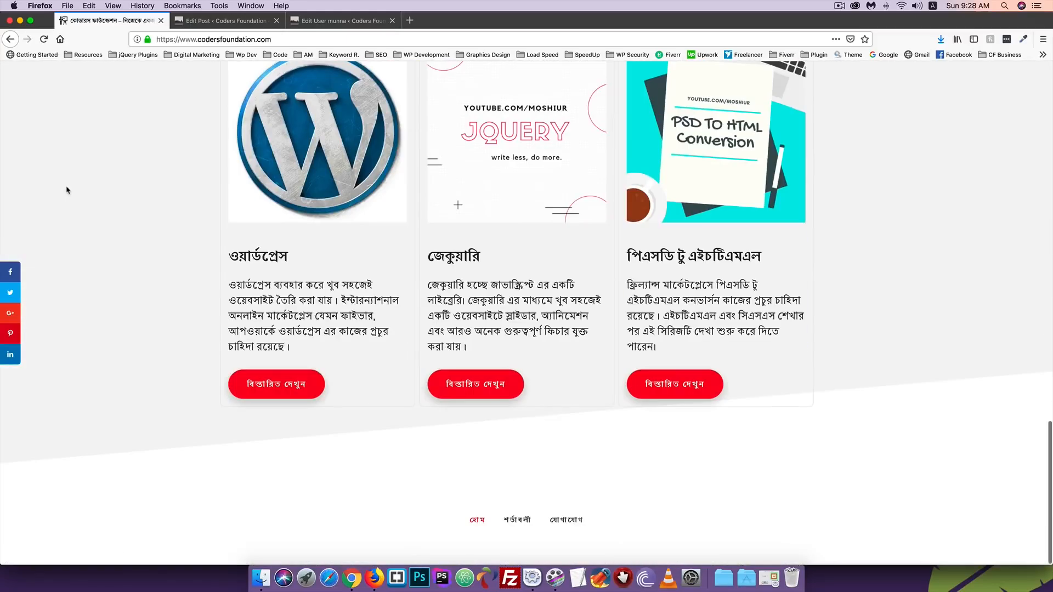
pyautogui.scroll(20, 66, 191)
pyautogui.scroll(-20, 67, 190)
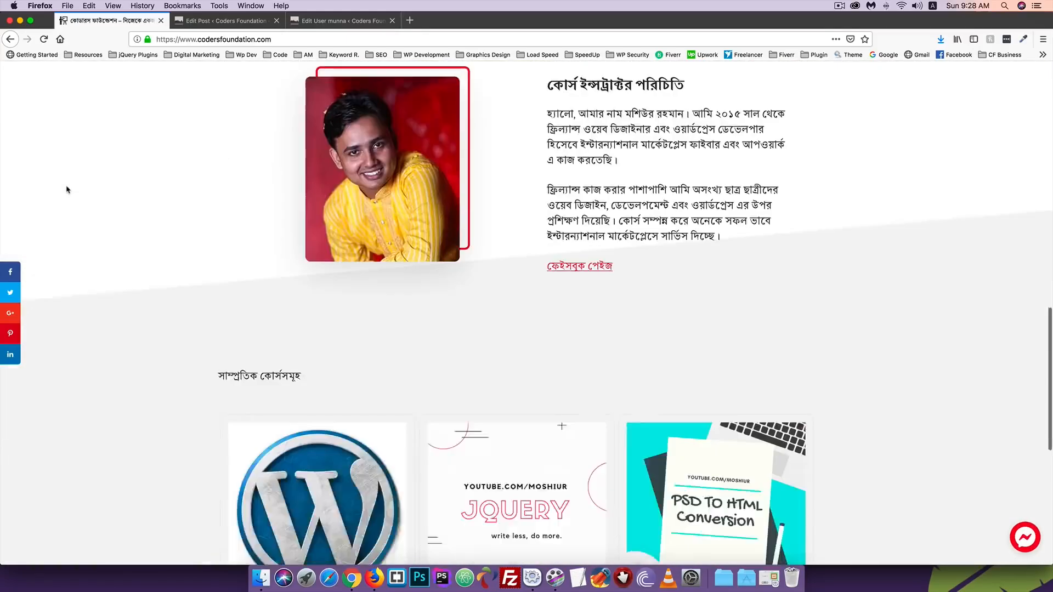
pyautogui.scroll(20, 67, 190)
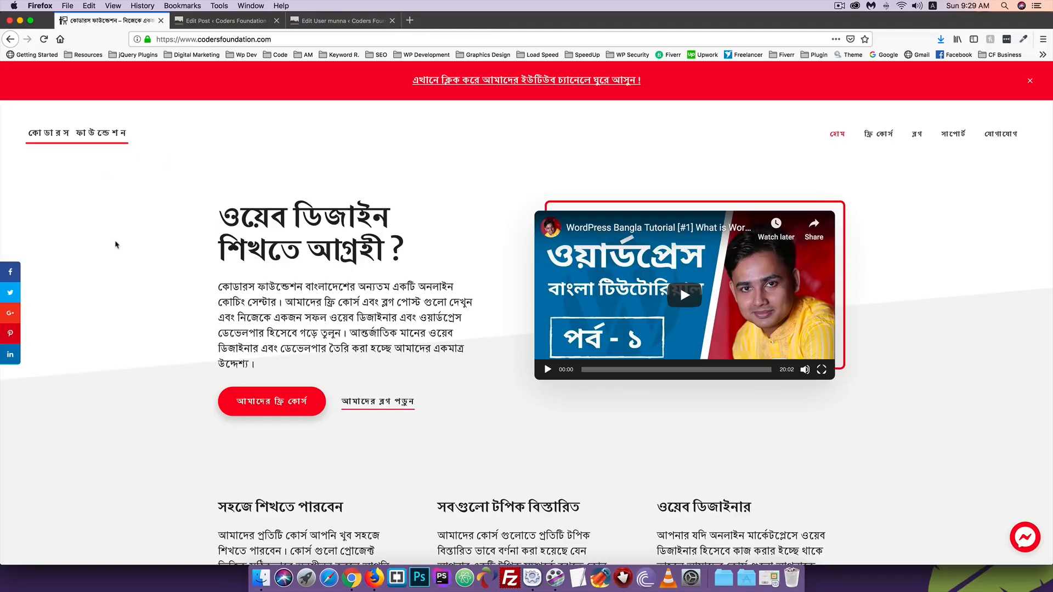
pyautogui.scroll(-10, 116, 244)
pyautogui.scroll(-10, 116, 244)
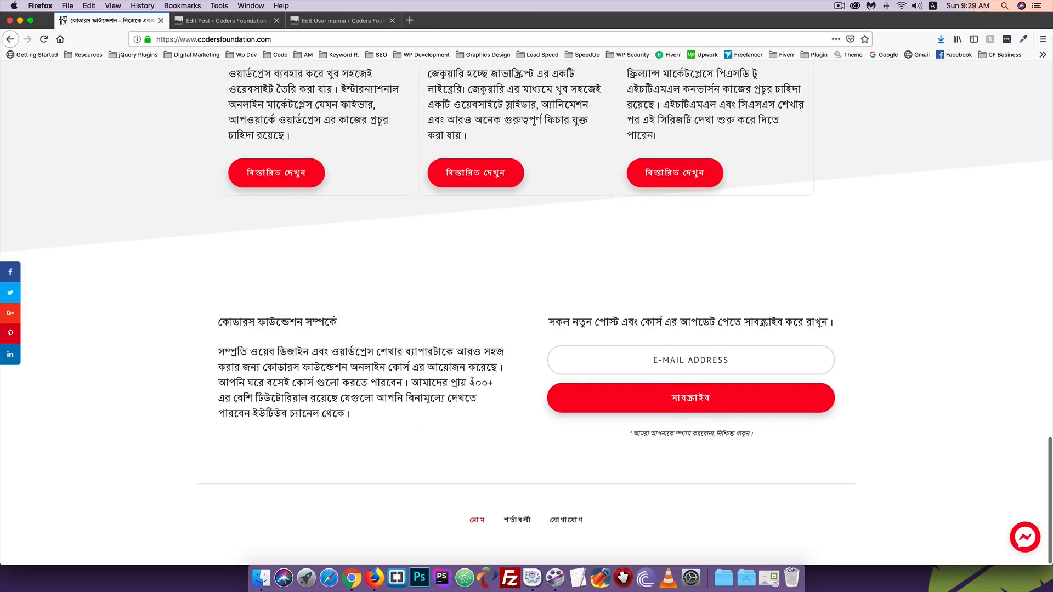
pyautogui.click(337, 21)
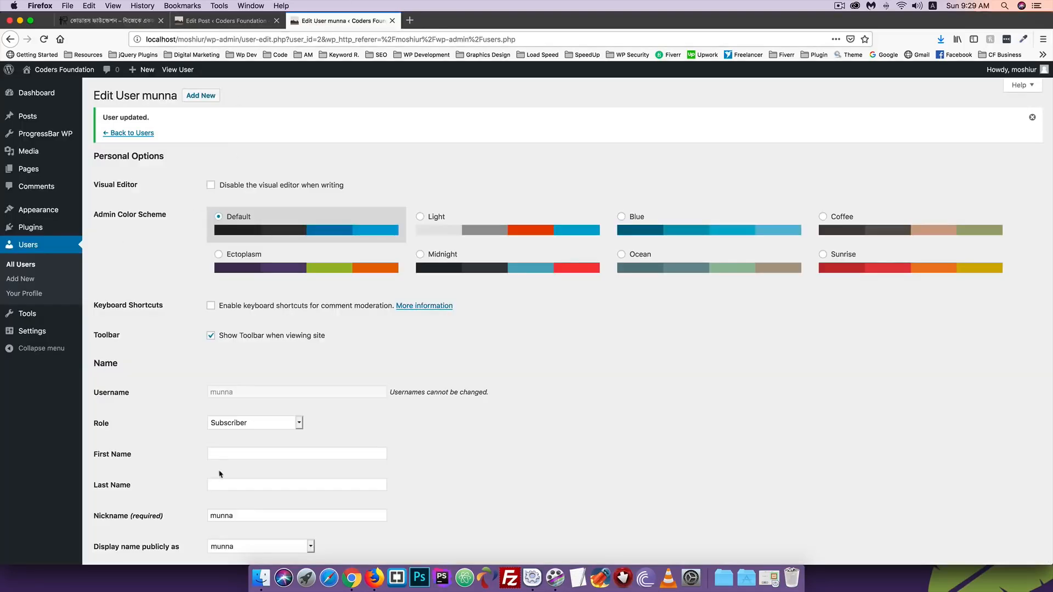
pyautogui.scroll(-3, 372, 432)
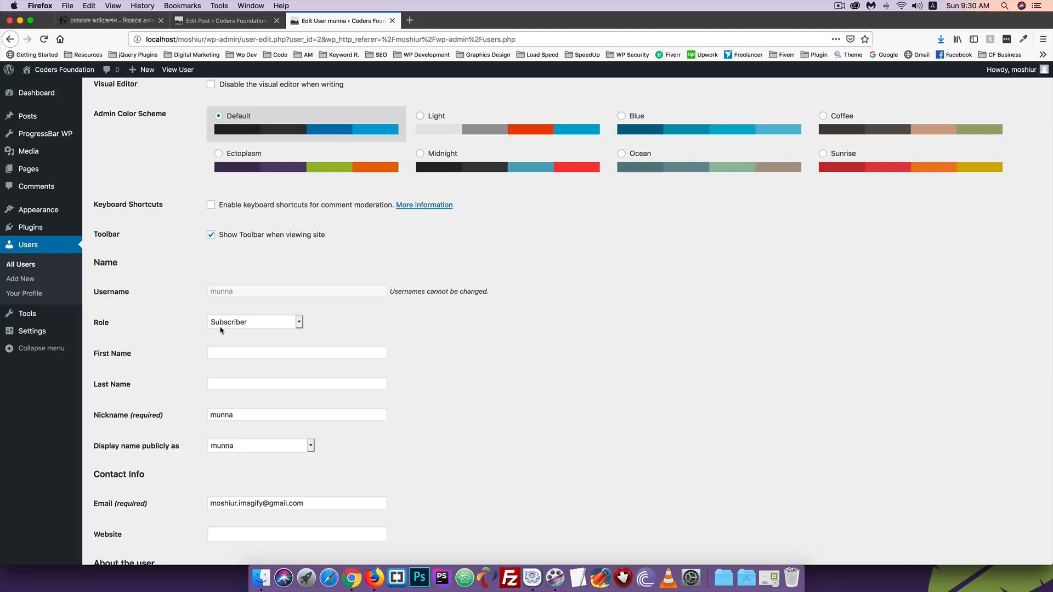
pyautogui.scroll(4, 214, 340)
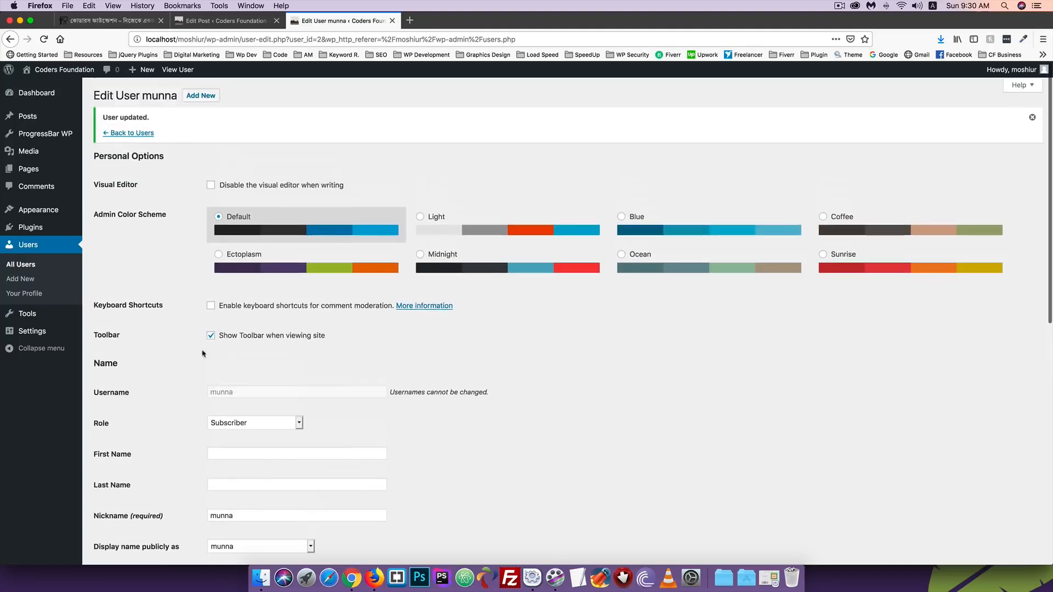
# - Open the administrator's own Profile page under Users > Your Profile
pyautogui.click(18, 296)
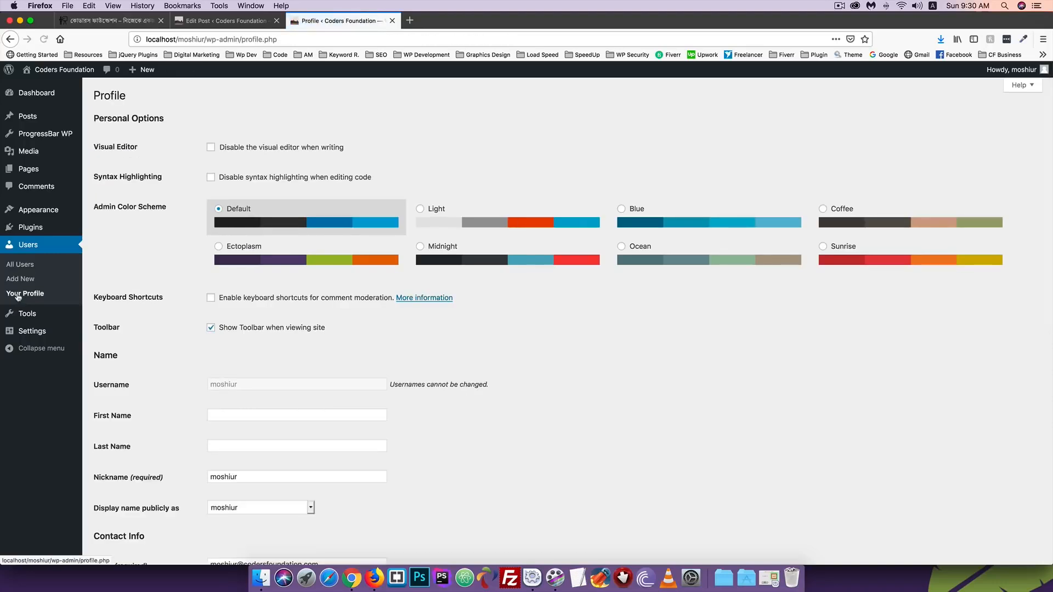
pyautogui.click(69, 19)
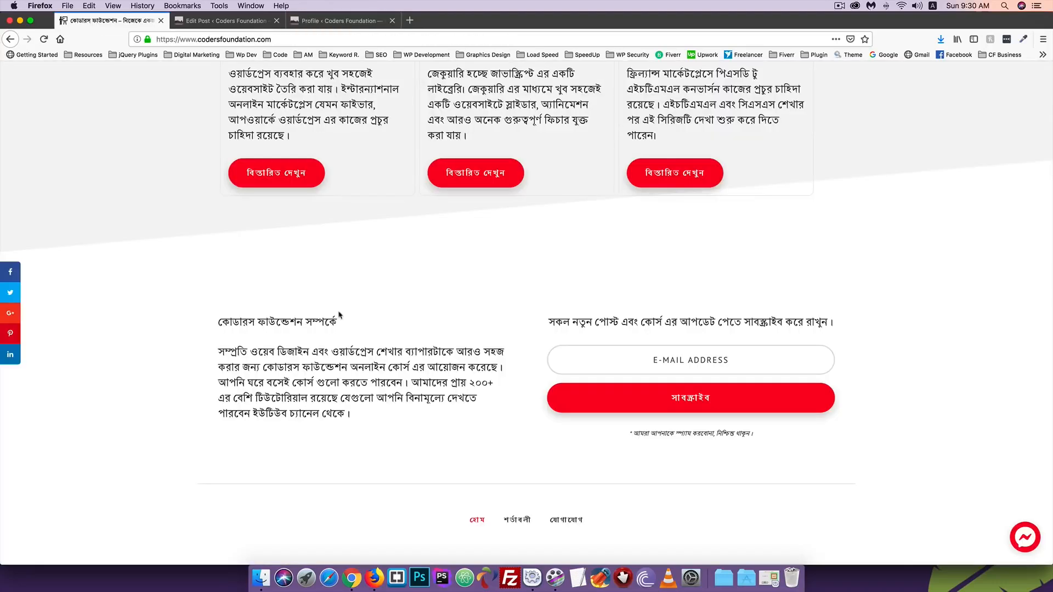
pyautogui.click(634, 363)
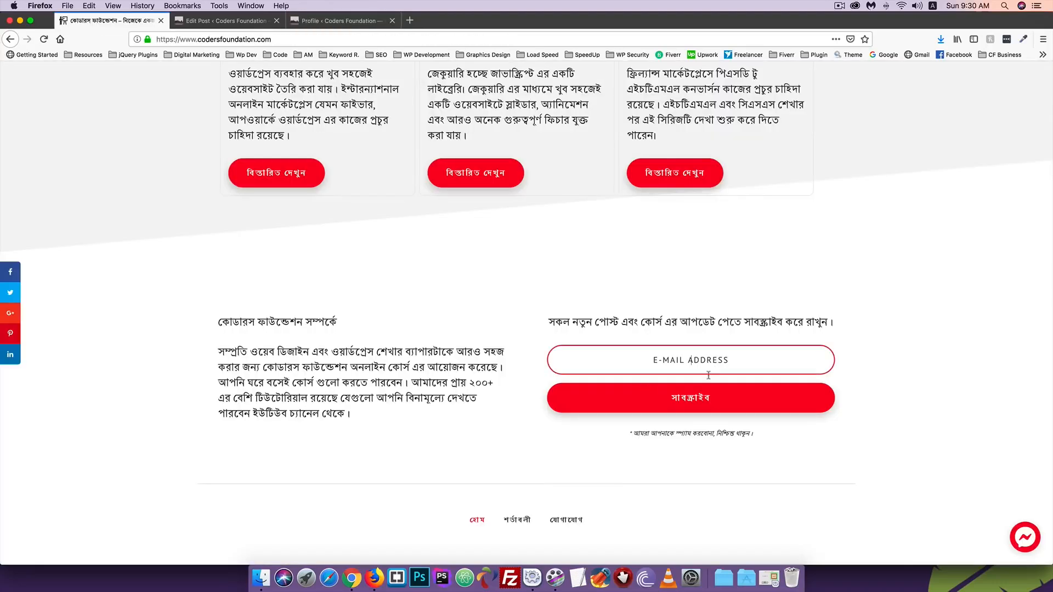
pyautogui.click(335, 21)
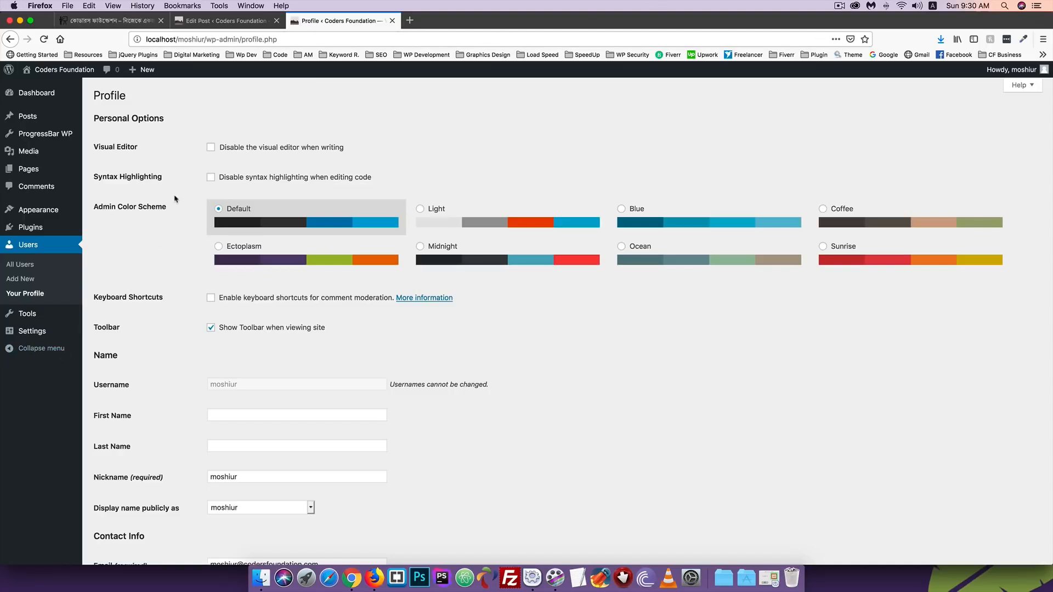
pyautogui.click(22, 296)
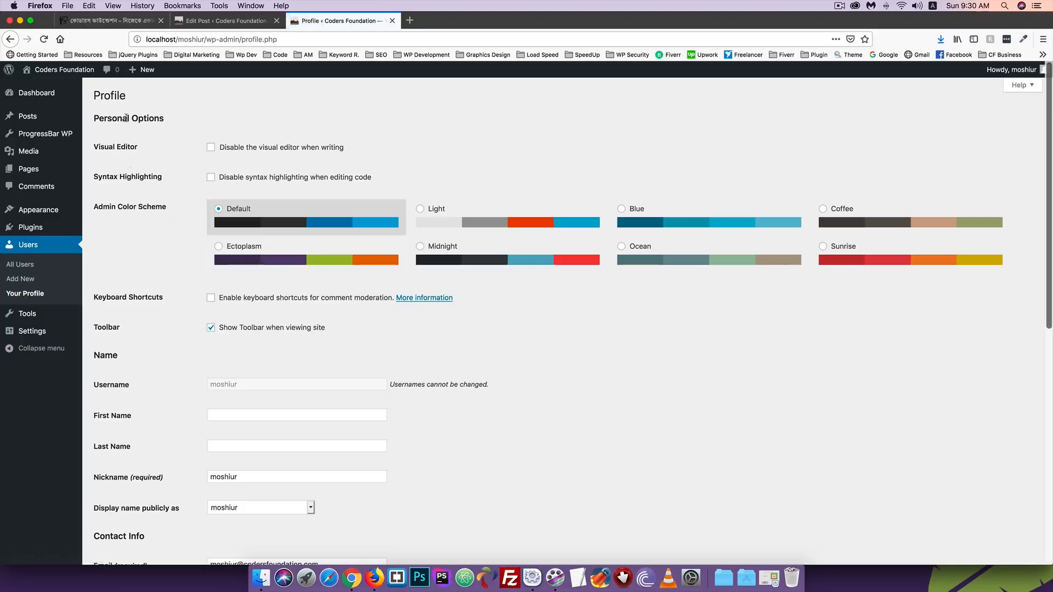
# - Preview the Light, Blue, Coffee, Sunrise, Ocean, Midnight and Ectoplasm colour schemes, then restore Default
pyautogui.click(465, 222)
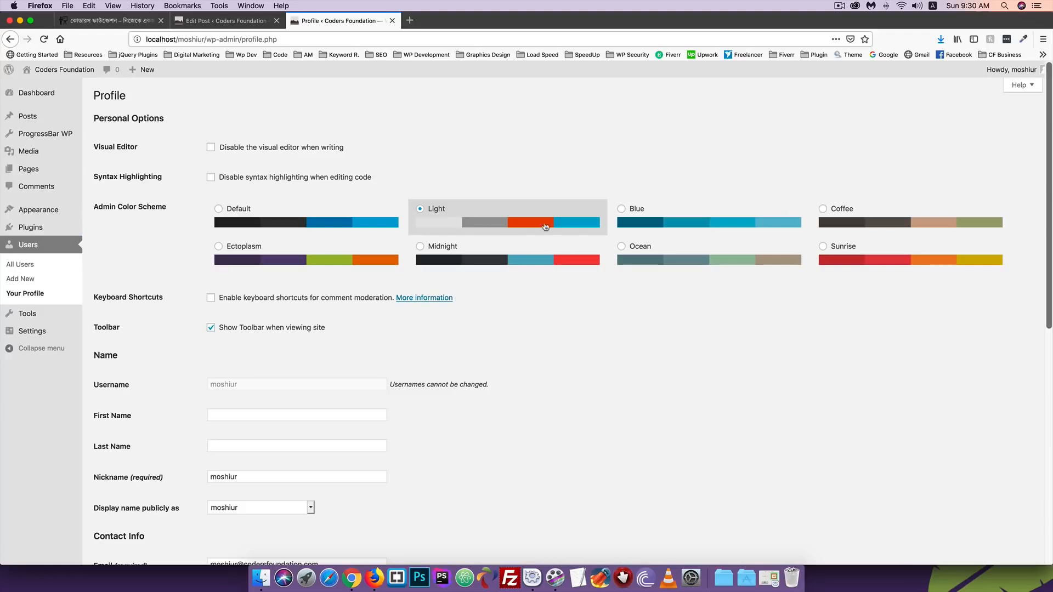
pyautogui.click(629, 224)
pyautogui.click(865, 223)
pyautogui.click(847, 258)
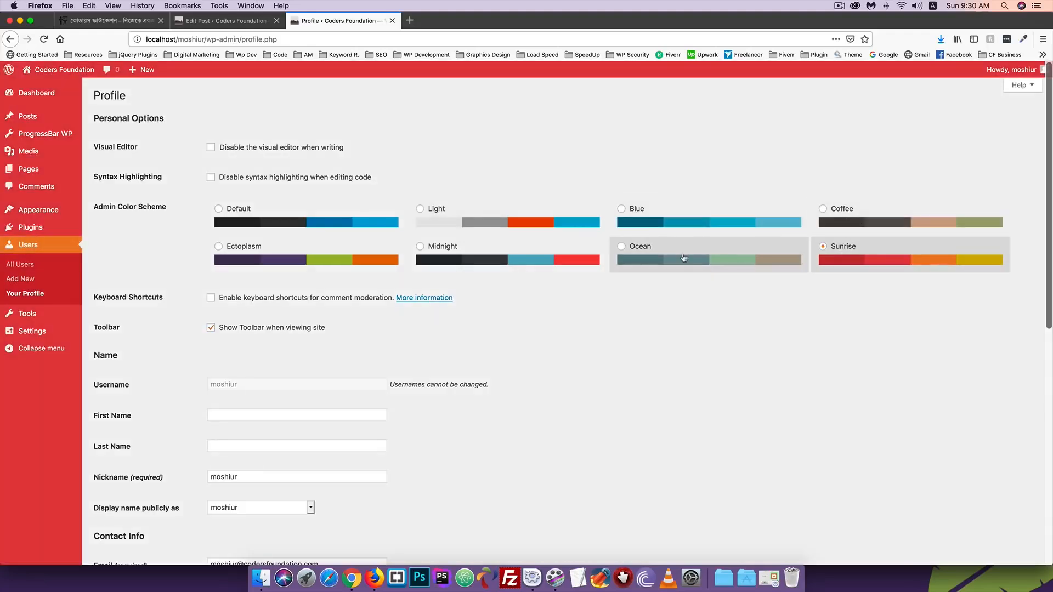
pyautogui.click(682, 258)
pyautogui.click(526, 265)
pyautogui.click(280, 263)
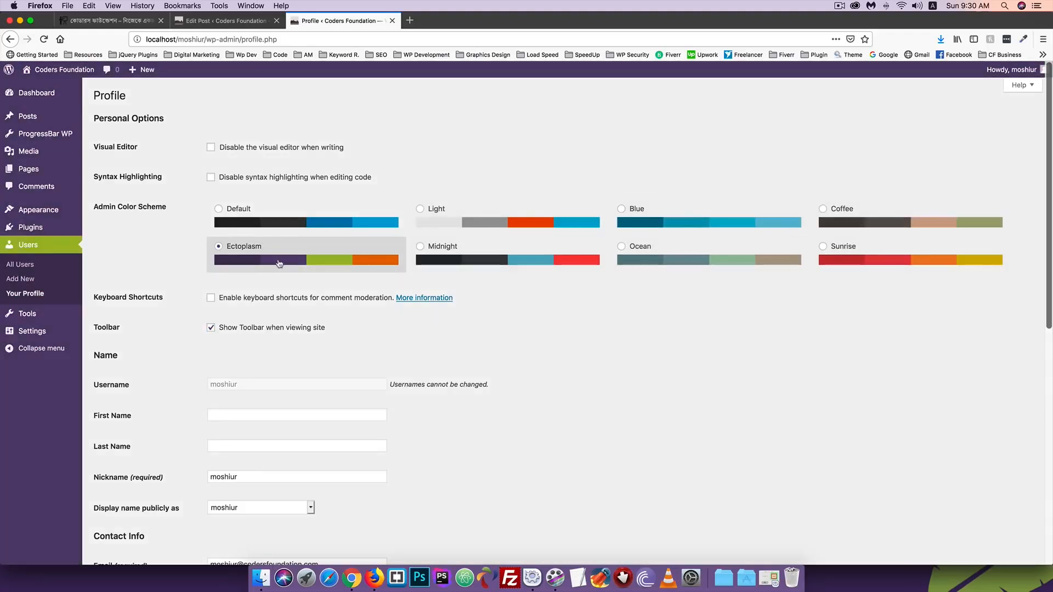
pyautogui.click(451, 231)
pyautogui.click(222, 224)
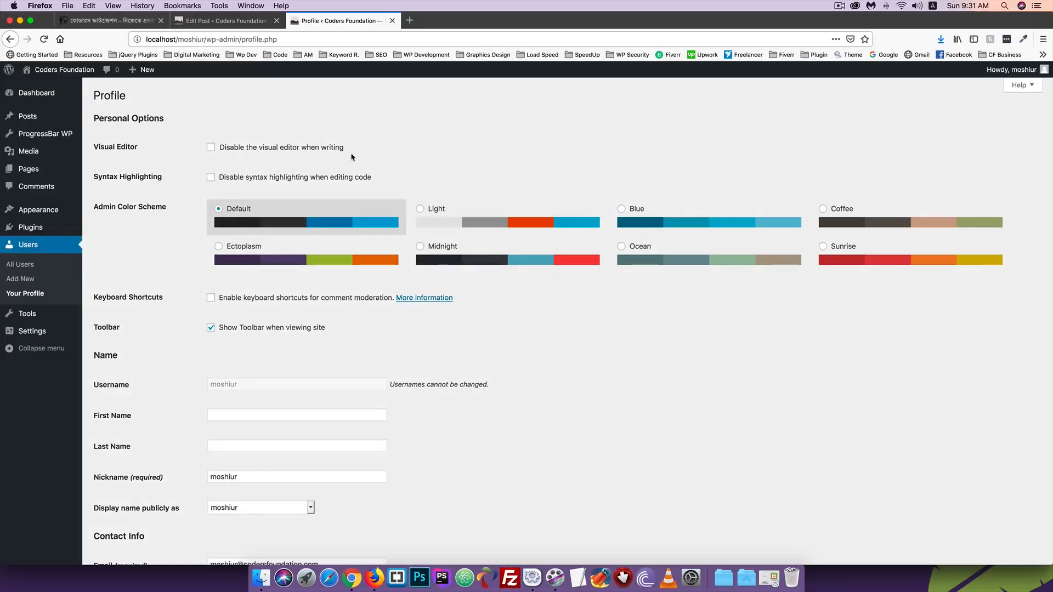
# - Open the public site in a new tab from the admin bar
pyautogui.scroll(-2, 186, 253)
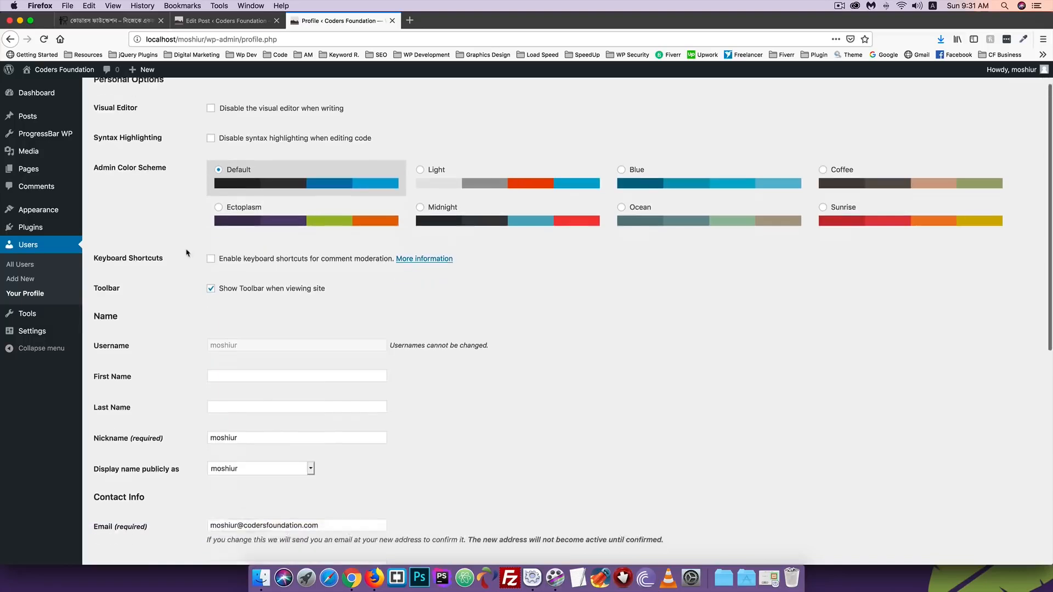
pyautogui.scroll(2, 183, 266)
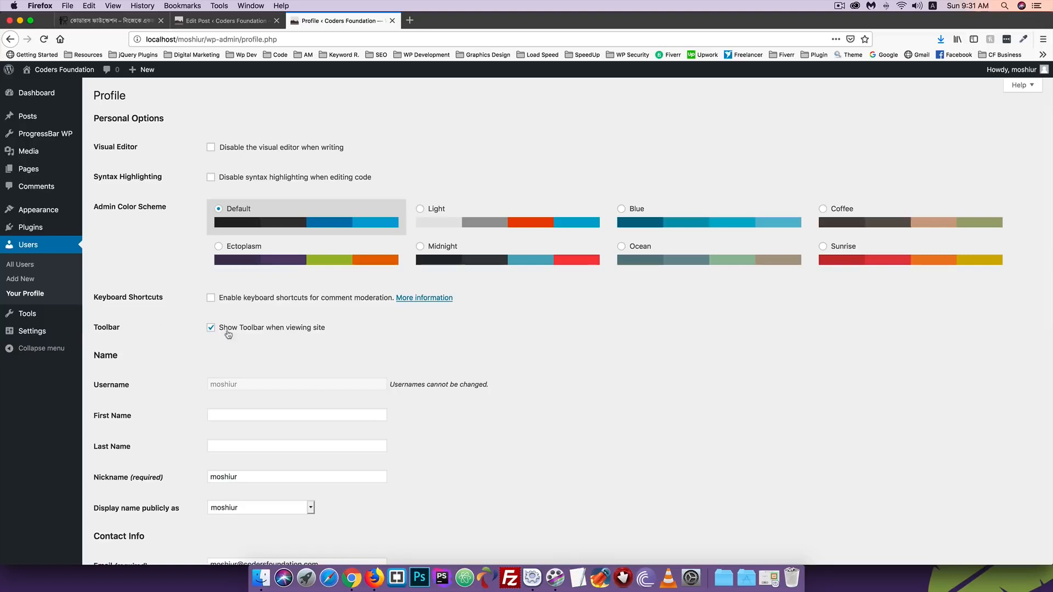
pyautogui.moveTo(39, 68)
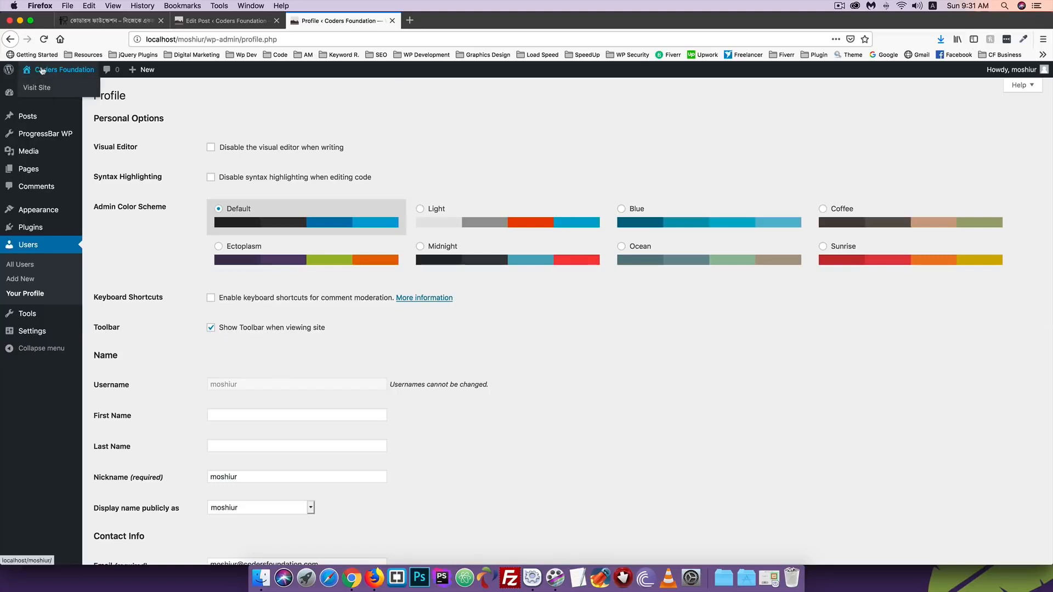
pyautogui.rightClick(32, 87)
pyautogui.click(78, 88)
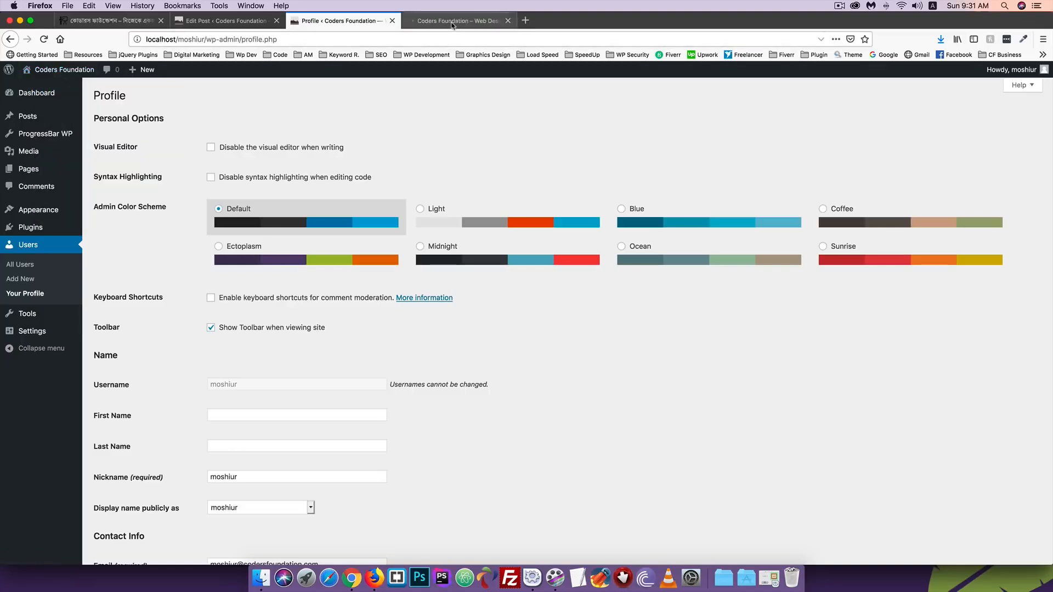
pyautogui.click(458, 20)
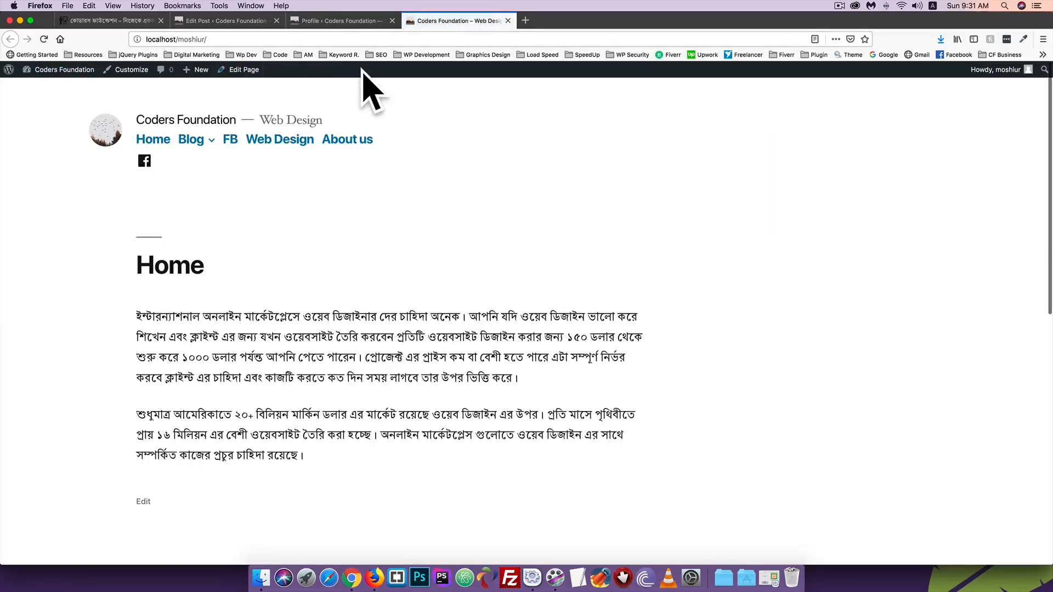
# - Save the profile with the site toolbar off and reload the homepage to confirm it's gone
pyautogui.click(336, 20)
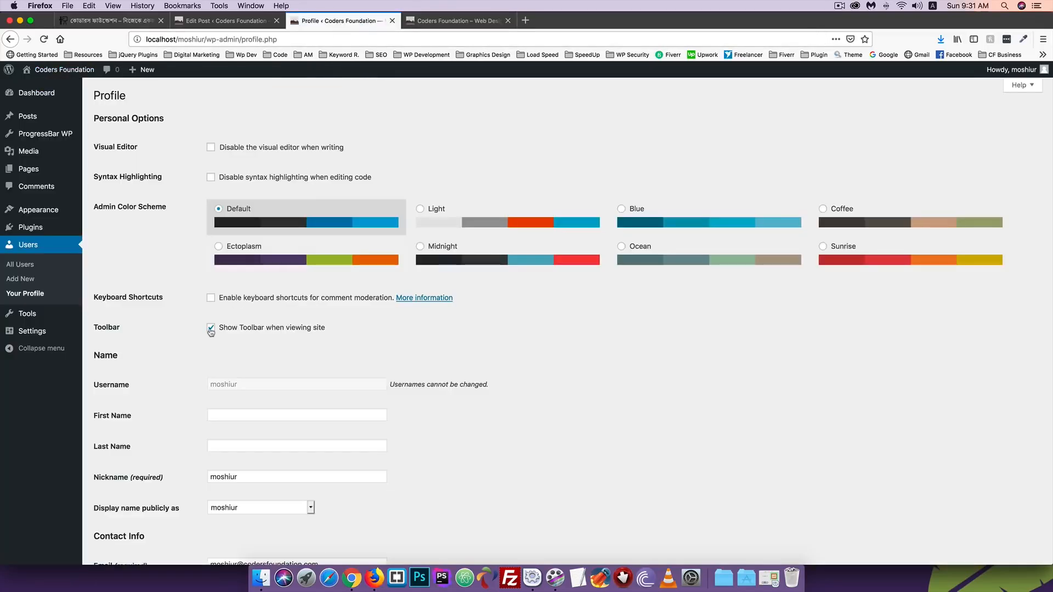
pyautogui.scroll(-10, 210, 330)
pyautogui.click(119, 512)
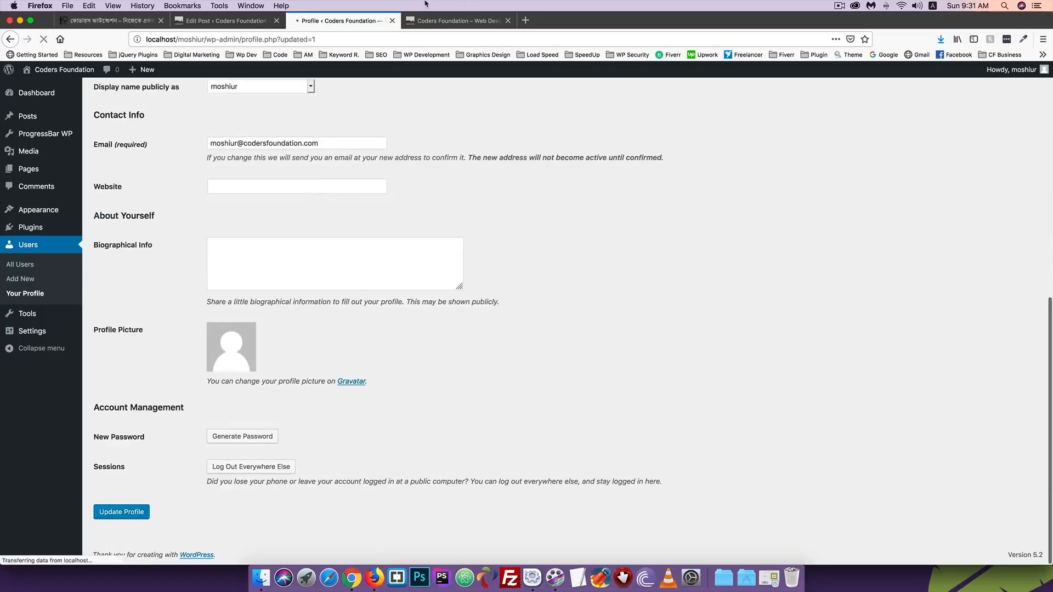
pyautogui.click(458, 20)
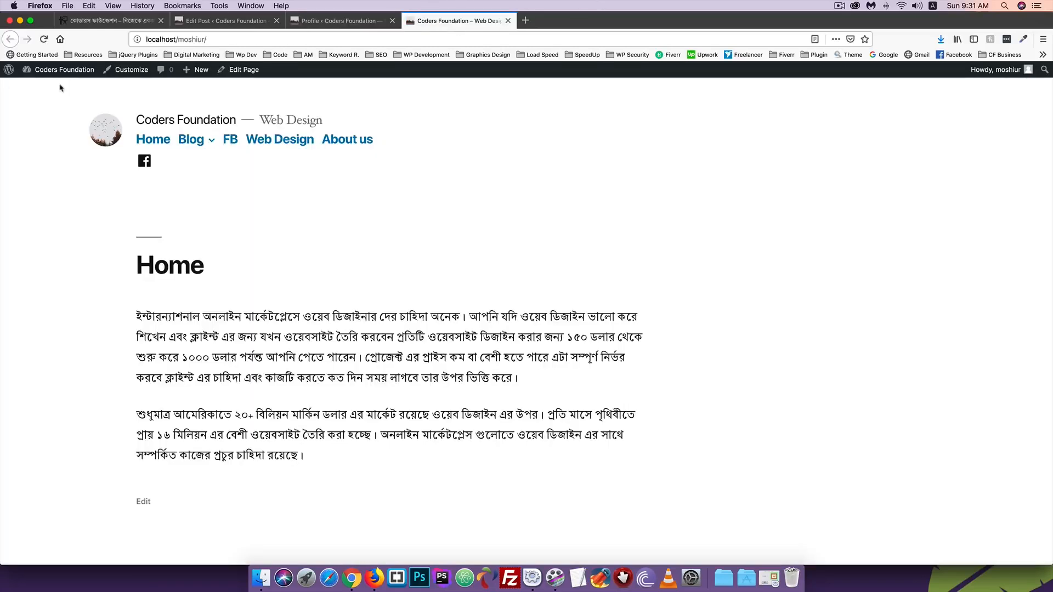
pyautogui.click(43, 39)
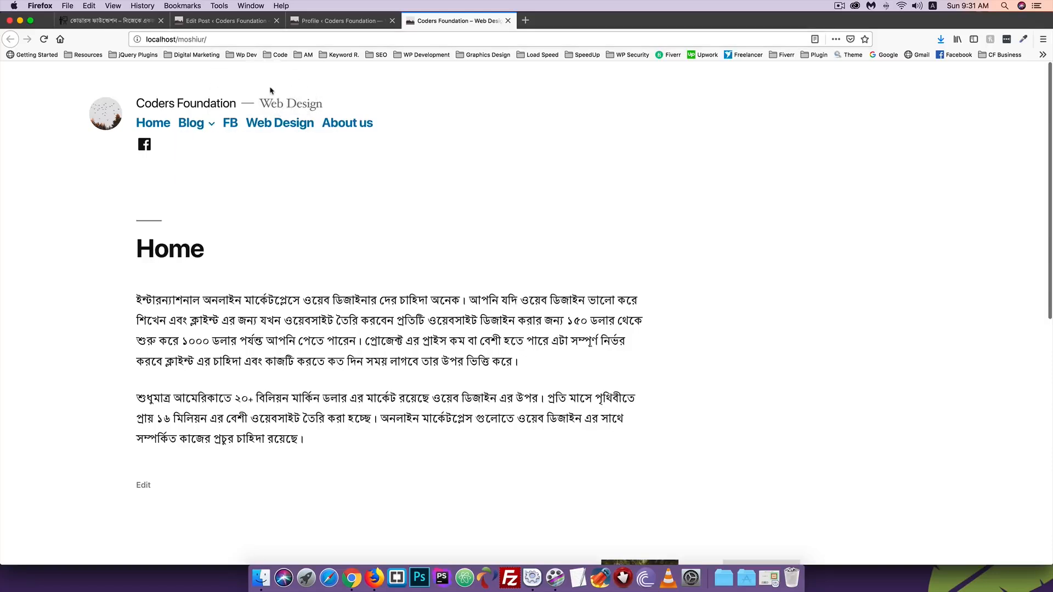
pyautogui.click(340, 20)
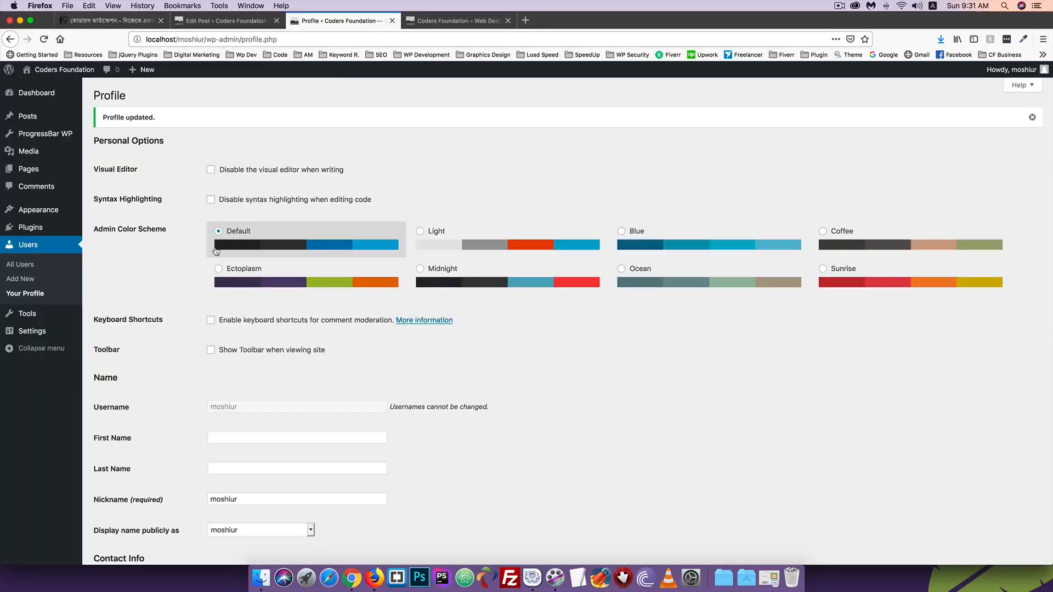
# - Turn 'Show Toolbar when viewing site' back on and update the profile
pyautogui.click(211, 351)
pyautogui.scroll(-3, 266, 358)
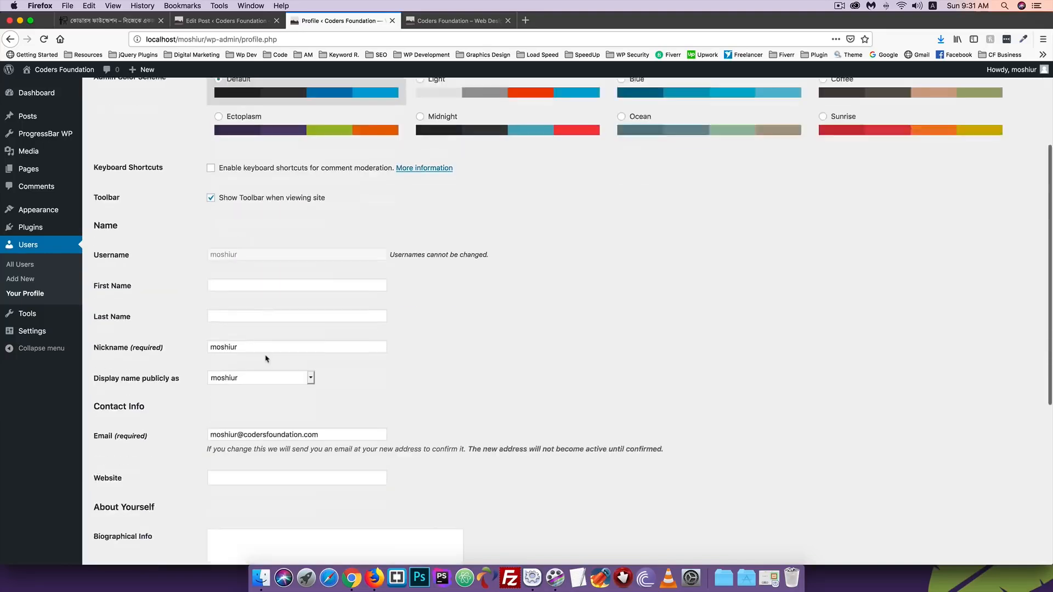
pyautogui.scroll(-5, 266, 359)
pyautogui.click(115, 513)
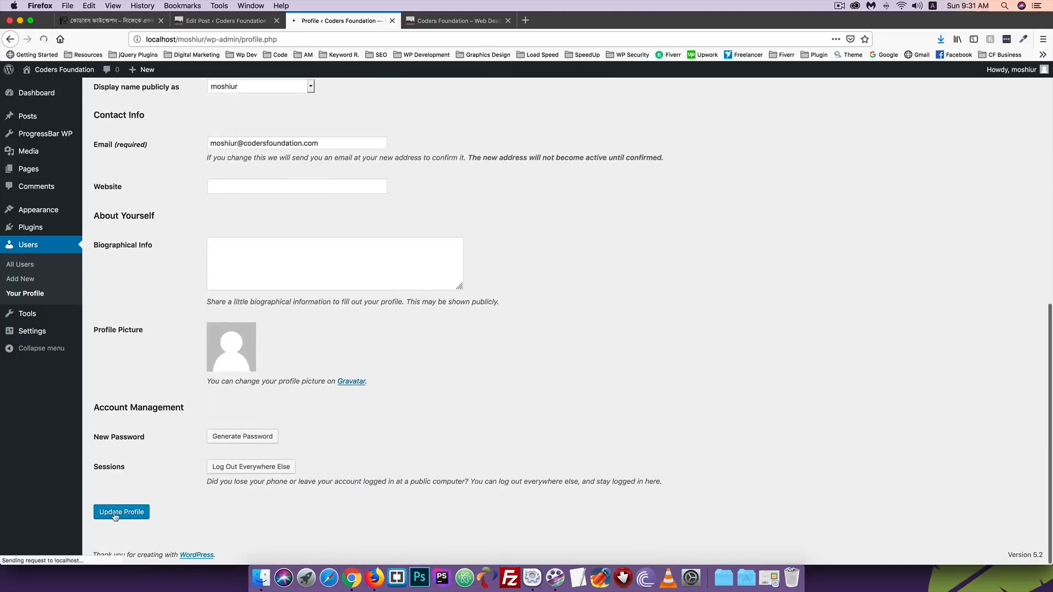
# - Reload the live site to check the toolbar, then scroll through the Profile options
pyautogui.click(455, 20)
pyautogui.click(44, 39)
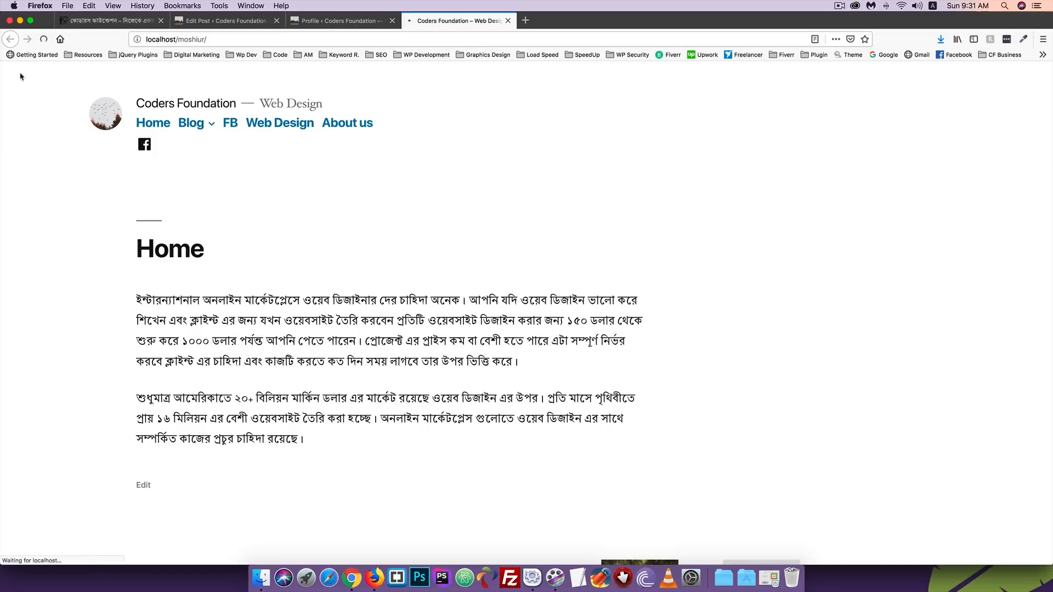
pyautogui.click(335, 21)
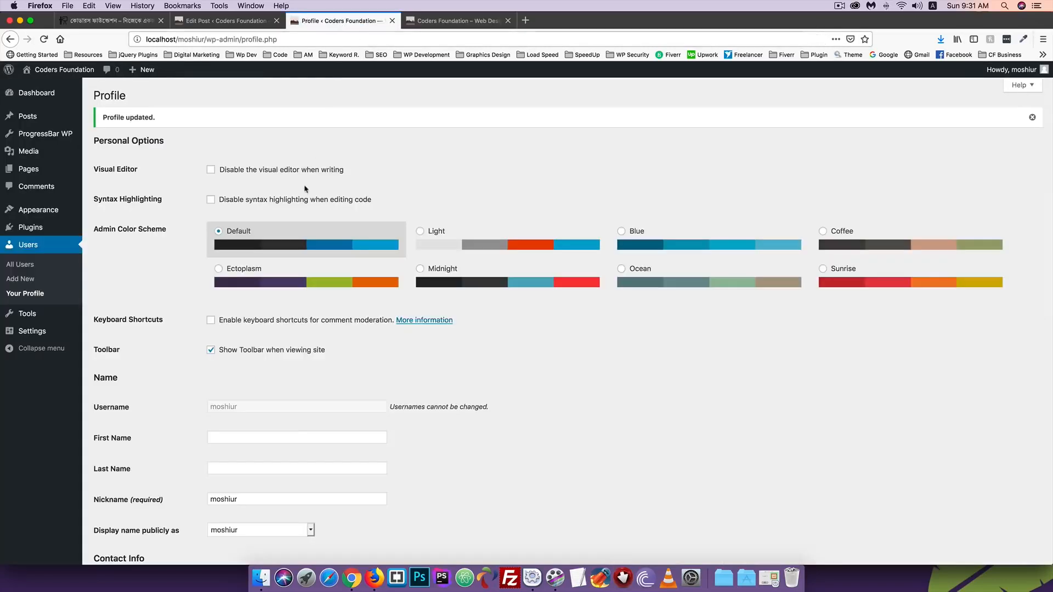
pyautogui.scroll(-4, 305, 189)
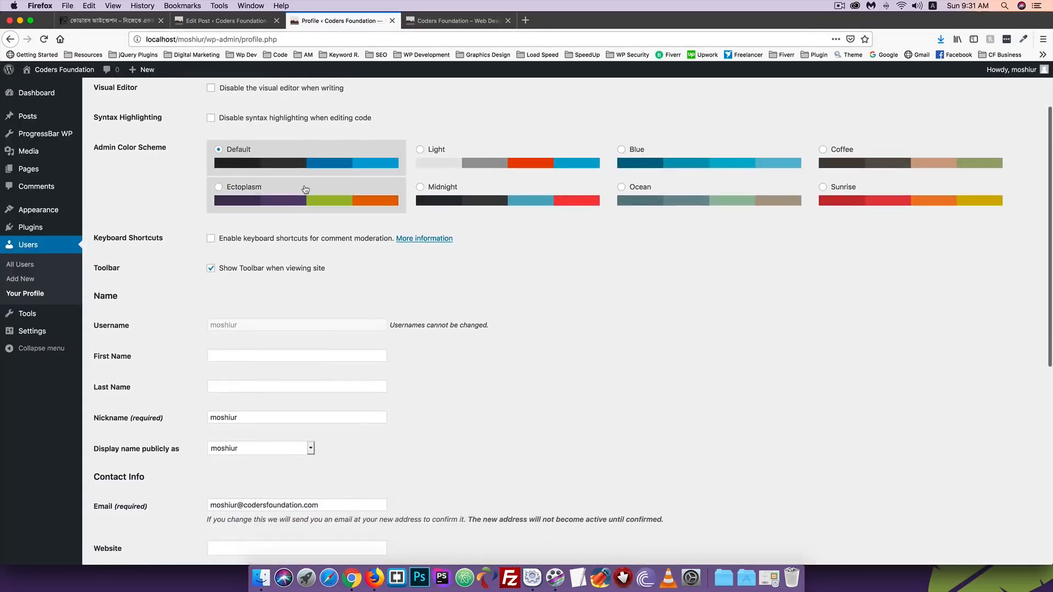
pyautogui.scroll(-1, 306, 189)
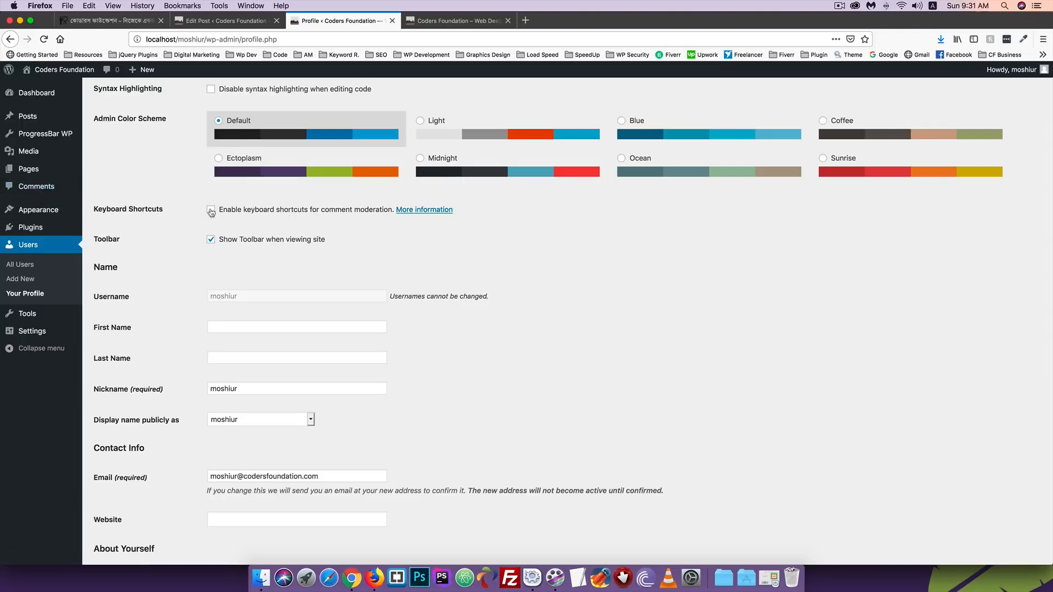
pyautogui.scroll(3, 189, 229)
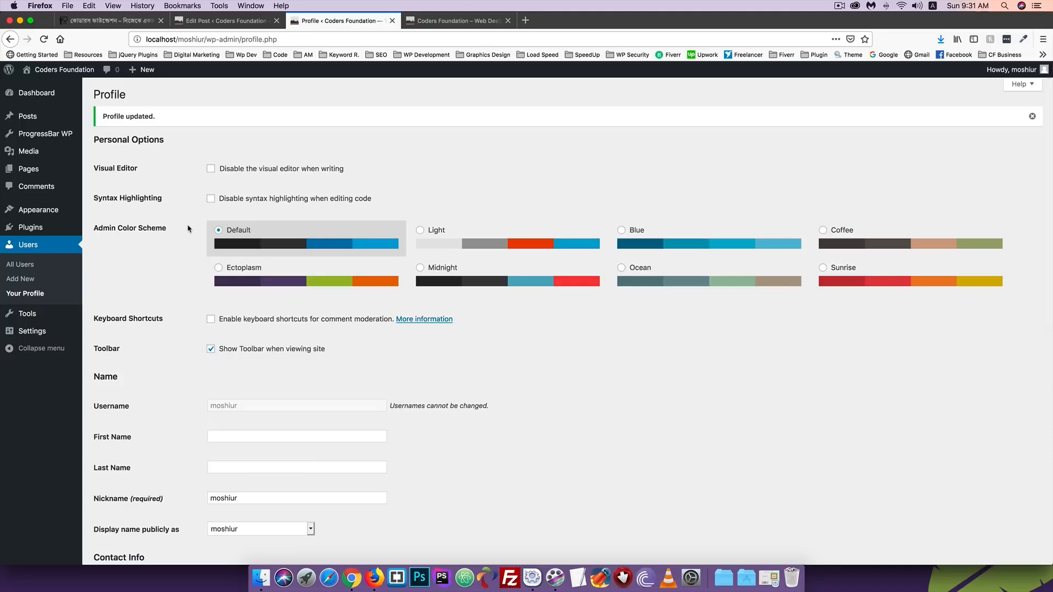
pyautogui.scroll(-5, 189, 229)
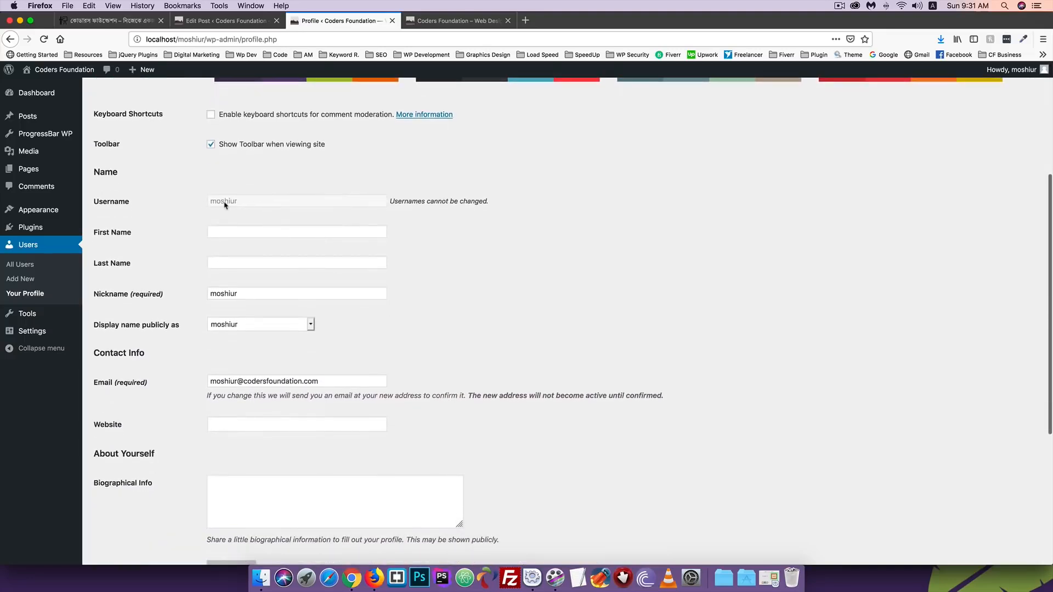
# - Enter the administrator's first name and last name in the Profile
pyautogui.click(220, 233)
pyautogui.click(220, 262)
pyautogui.click(231, 232)
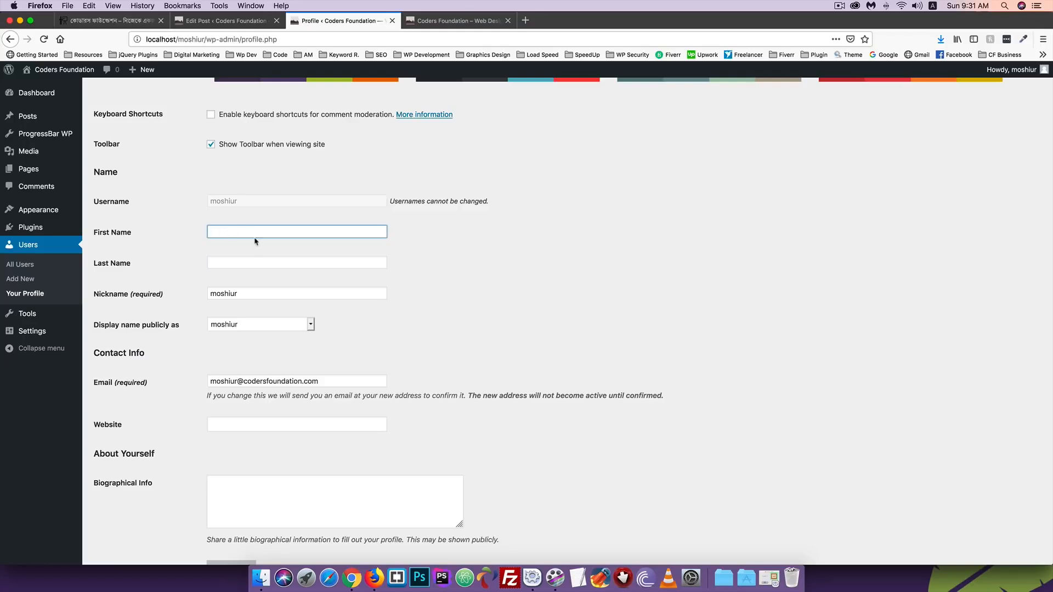
pyautogui.write('Moshiur')
pyautogui.click(223, 261)
pyautogui.write('Rahman')
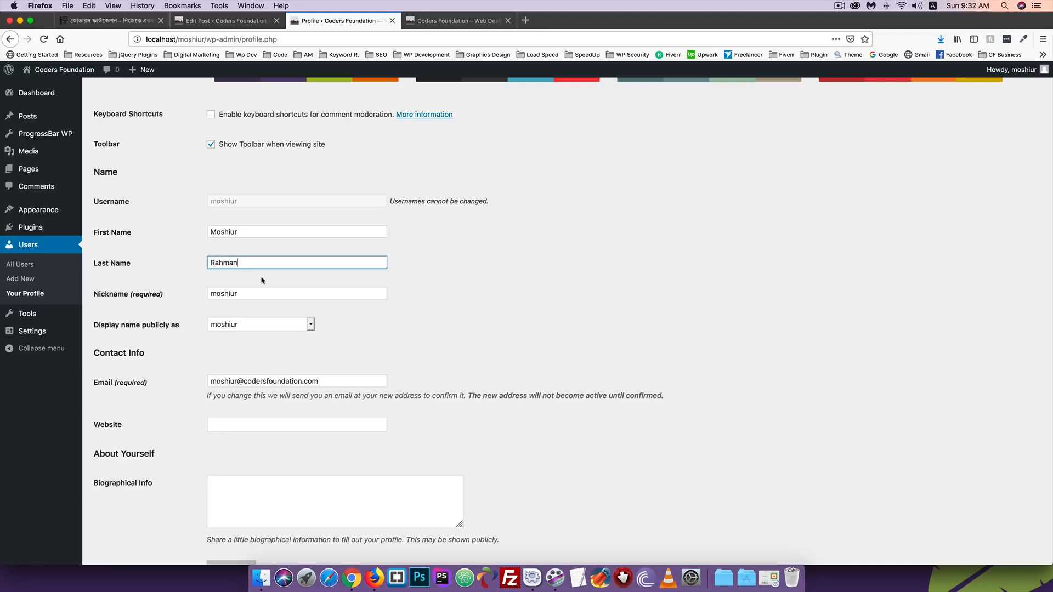
# - Set 'Display name publicly as' to the full name and update the profile
pyautogui.scroll(-10, 262, 280)
pyautogui.scroll(5, 264, 237)
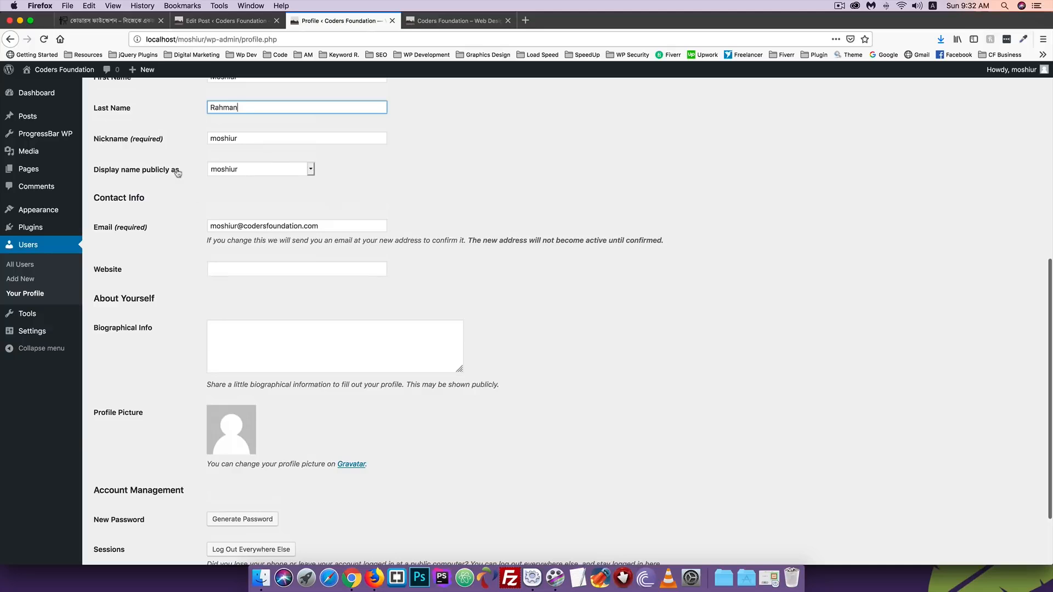
pyautogui.click(239, 174)
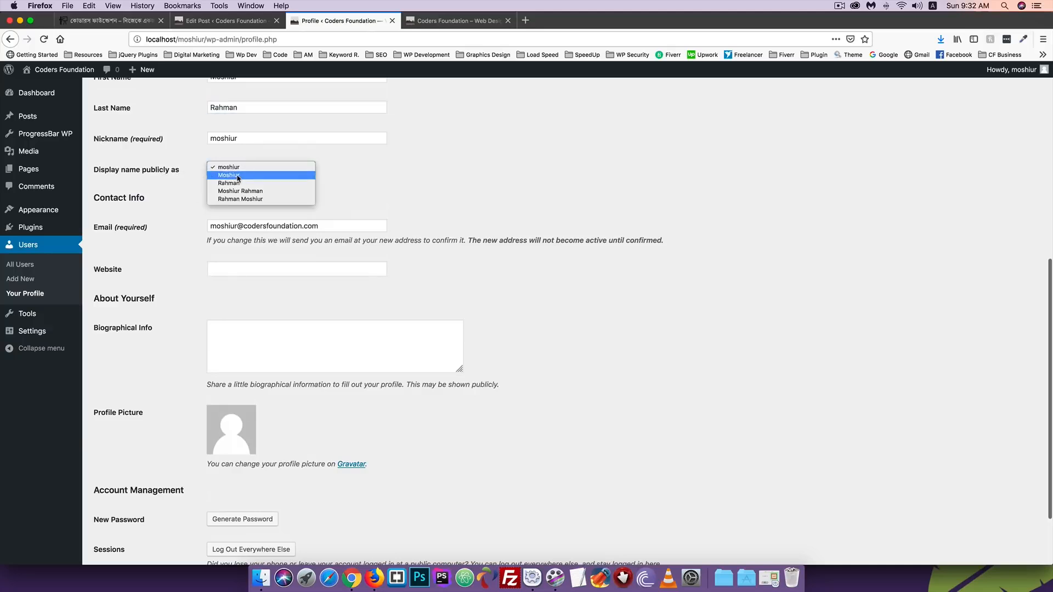
pyautogui.click(238, 191)
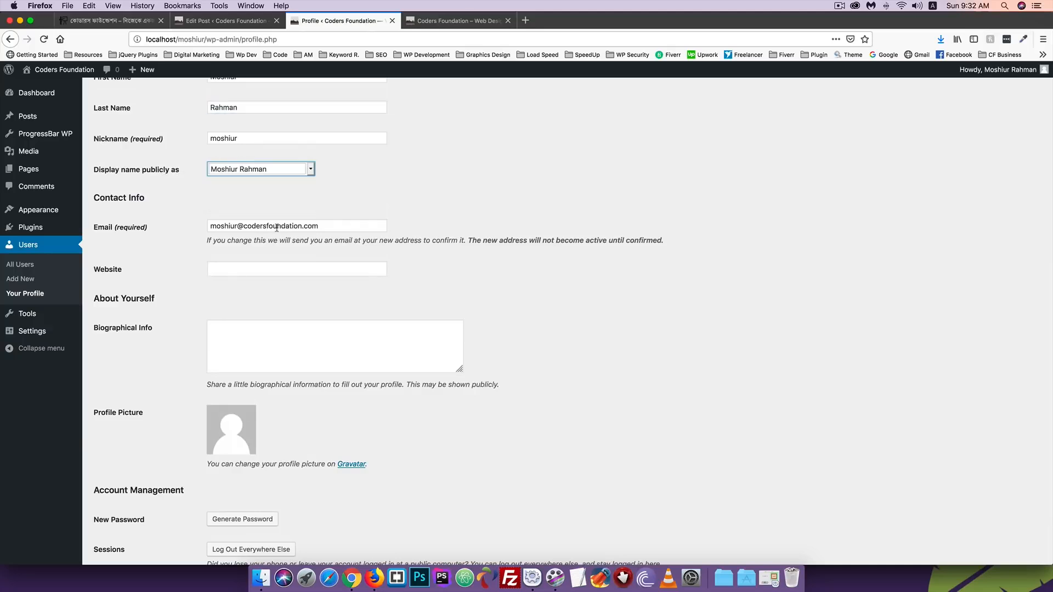
pyautogui.scroll(-3, 220, 286)
pyautogui.click(122, 513)
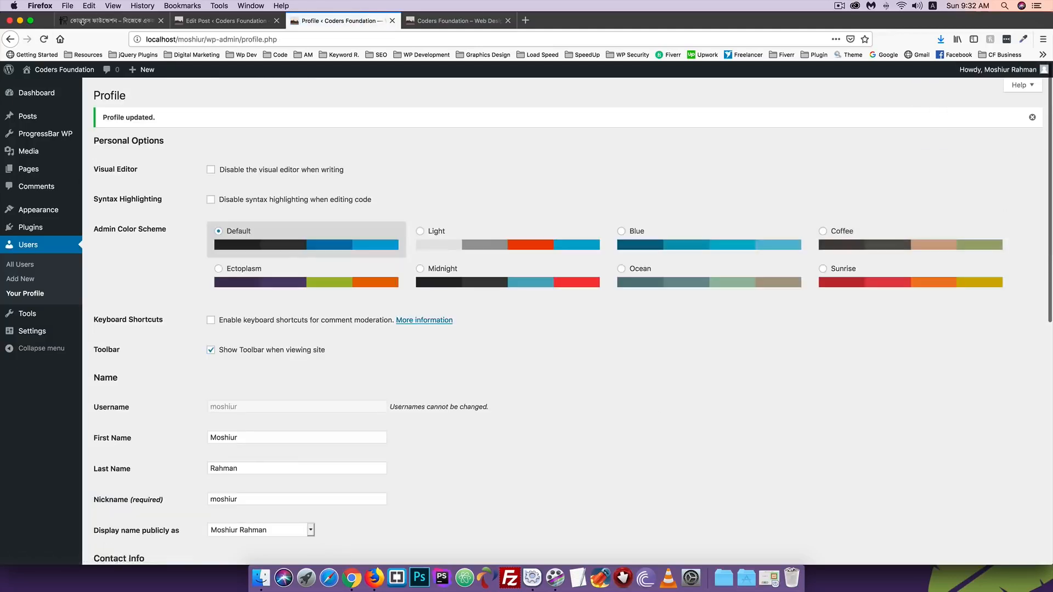
# - Open the live site in a new tab from the admin bar's site name
pyautogui.moveTo(57, 69)
pyautogui.rightClick(43, 91)
pyautogui.click(82, 91)
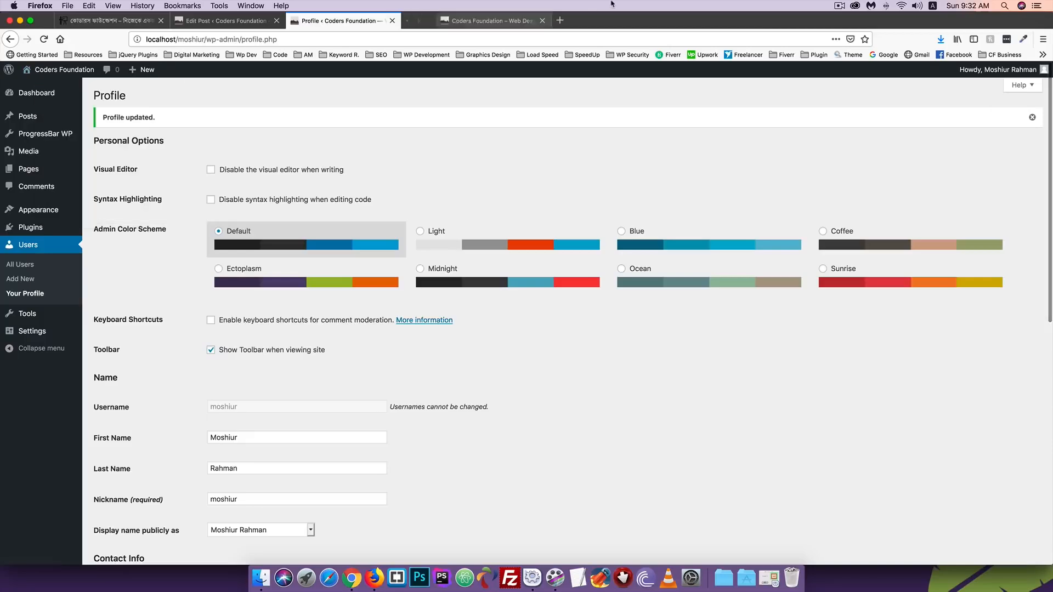
pyautogui.click(456, 20)
pyautogui.scroll(-10, 284, 175)
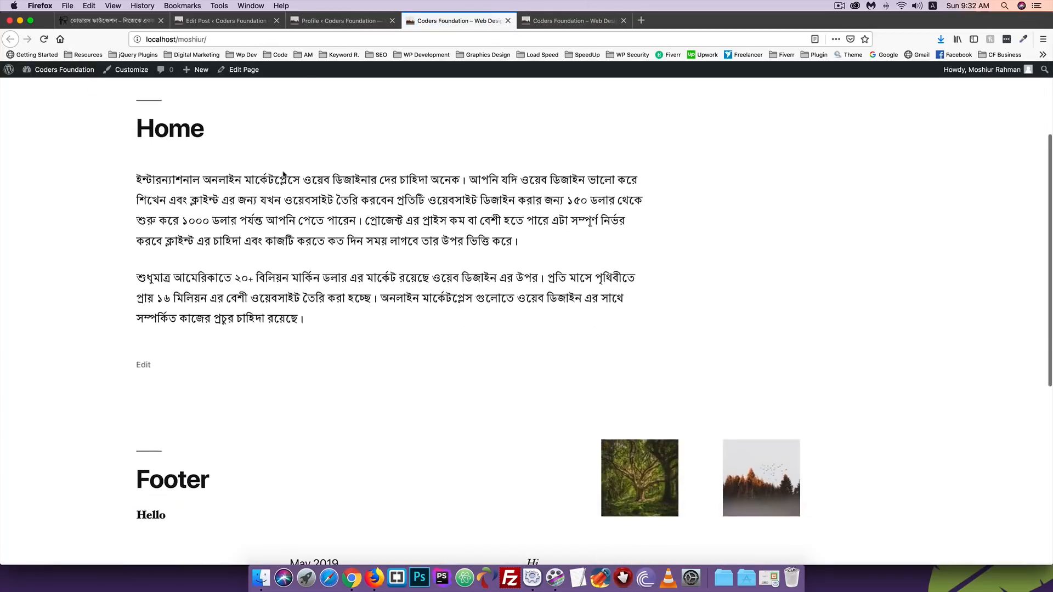
pyautogui.scroll(10, 283, 175)
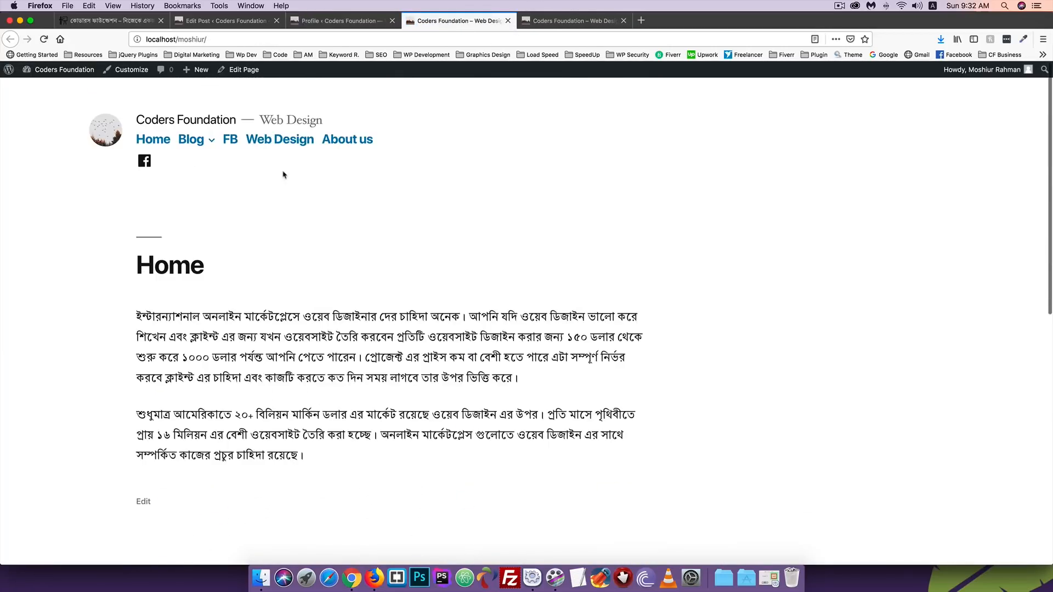
# - Open the Web Design category, then the author archive credited under the full name
pyautogui.click(262, 141)
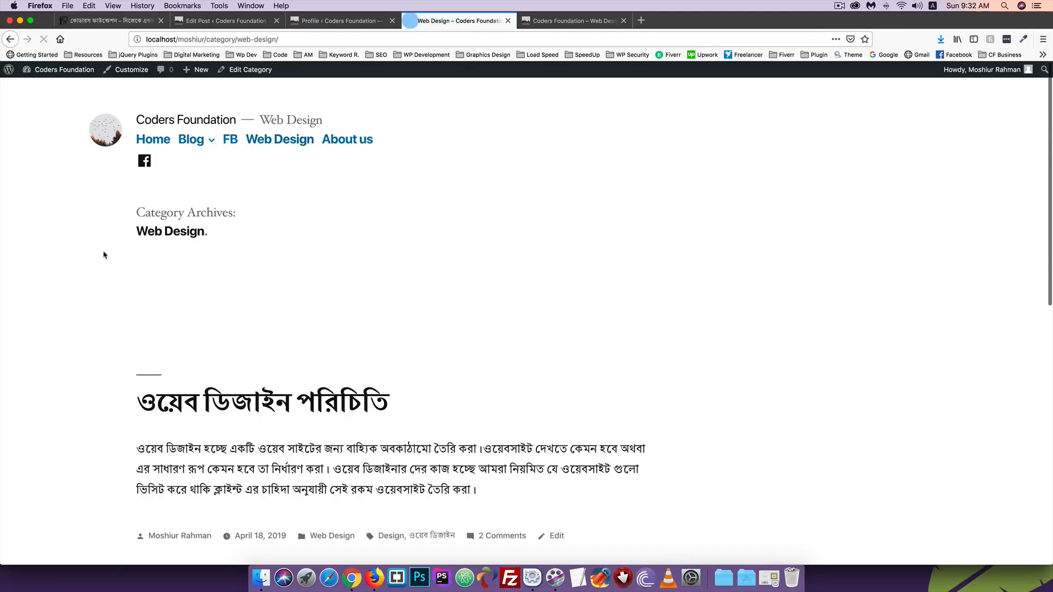
pyautogui.scroll(-5, 105, 255)
pyautogui.scroll(-2, 104, 255)
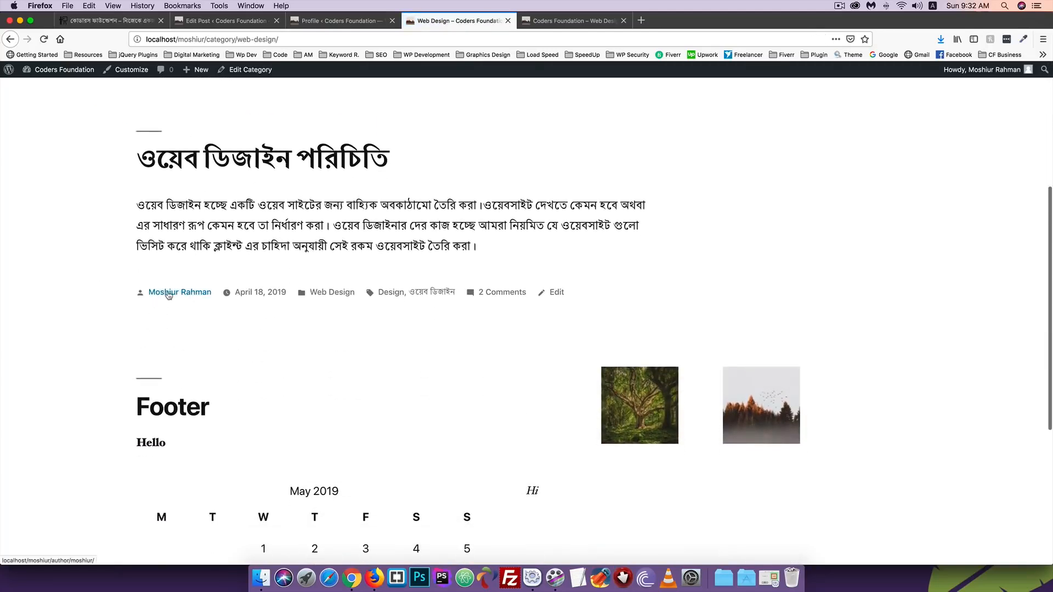
pyautogui.click(168, 294)
pyautogui.scroll(-1, 167, 294)
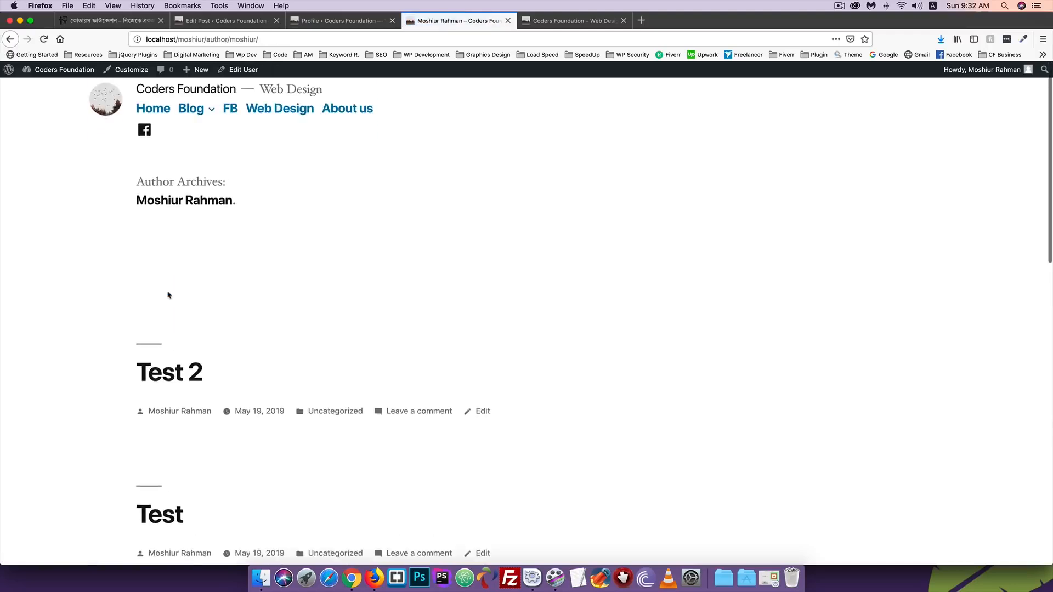
pyautogui.scroll(1, 181, 247)
pyautogui.scroll(-5, 155, 325)
pyautogui.scroll(5, 156, 325)
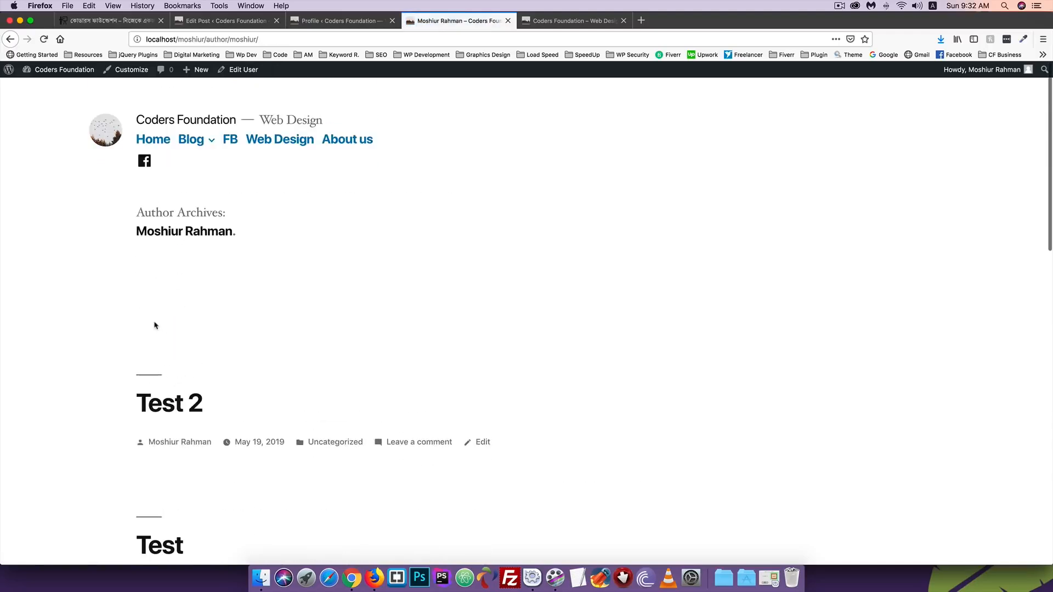
pyautogui.scroll(-9, 133, 259)
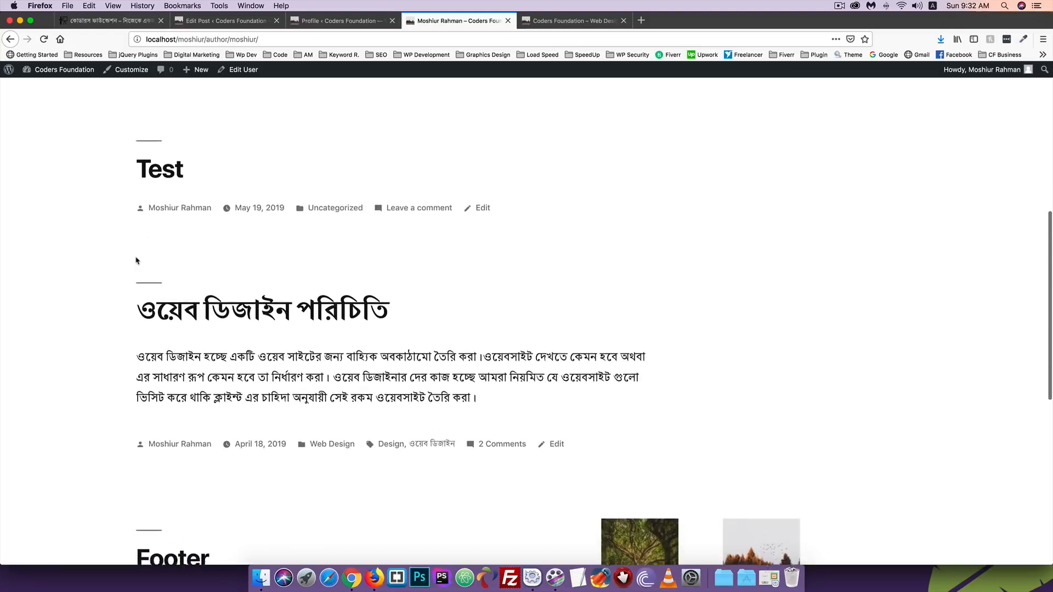
pyautogui.scroll(-1, 159, 350)
pyautogui.scroll(10, 236, 214)
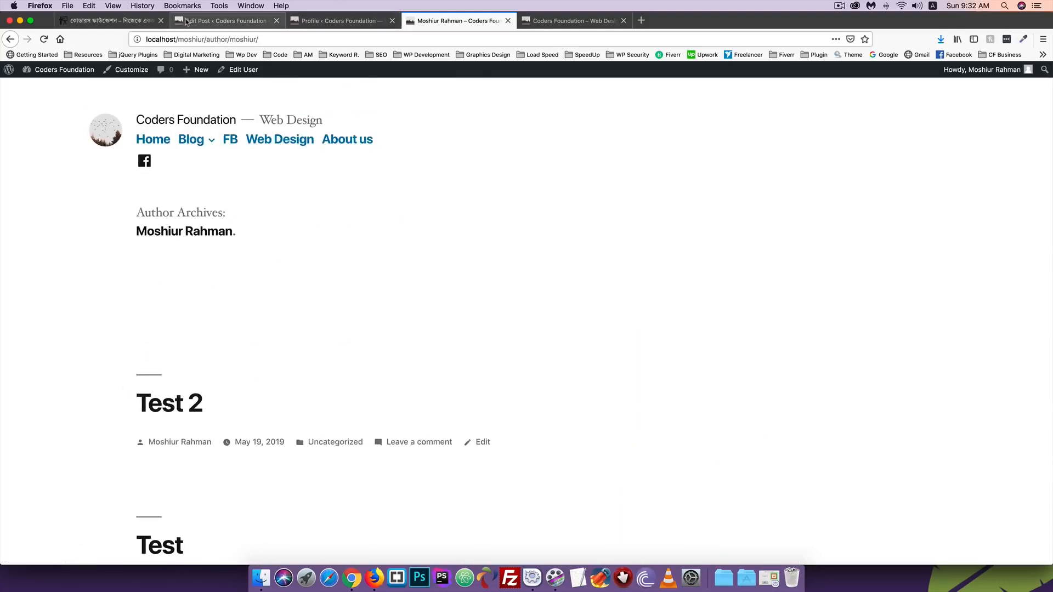
pyautogui.click(225, 21)
# - Write the biographical info 'Hi there,' in the Profile and save it
pyautogui.click(323, 22)
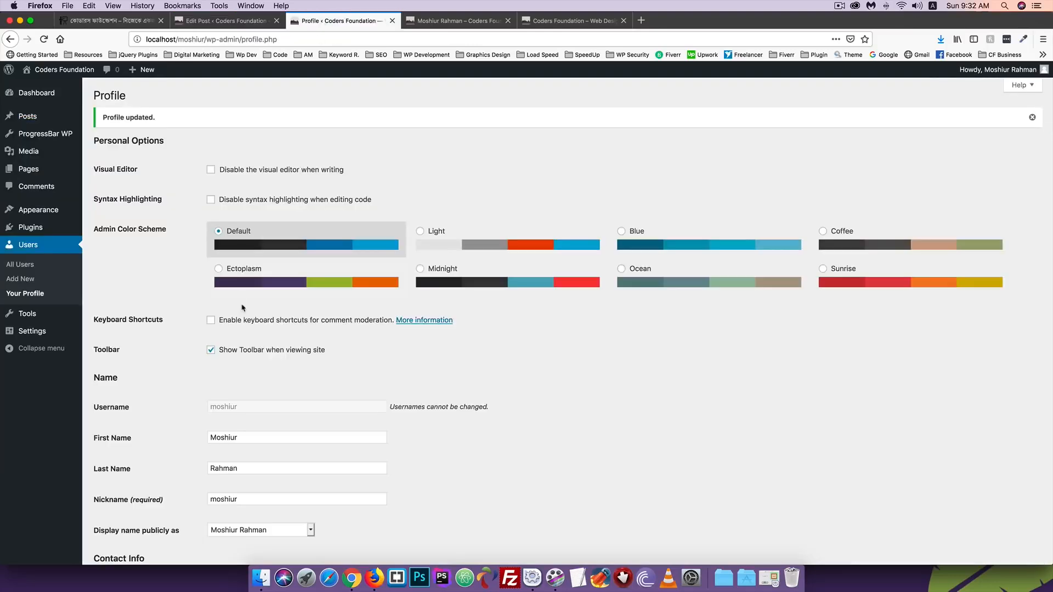
pyautogui.scroll(-5, 243, 309)
pyautogui.scroll(-2, 242, 309)
pyautogui.click(225, 286)
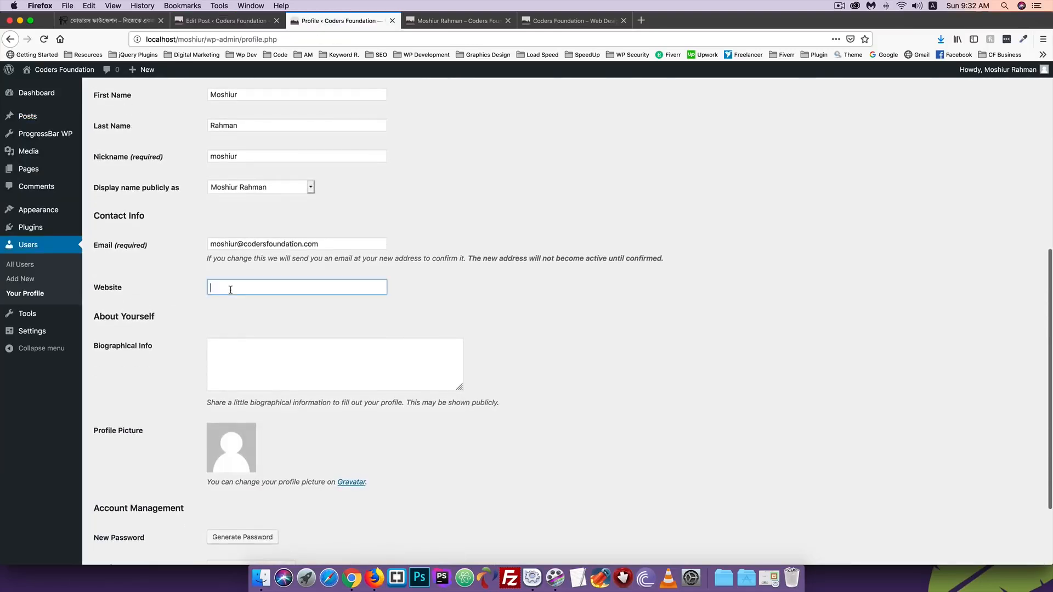
pyautogui.scroll(-3, 282, 300)
pyautogui.click(218, 293)
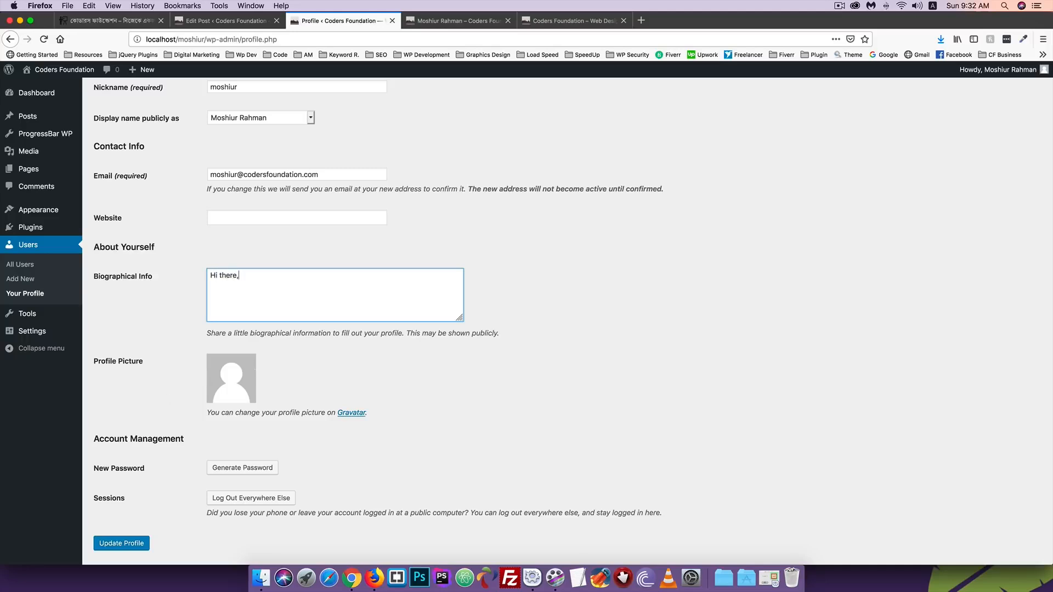
pyautogui.click(123, 546)
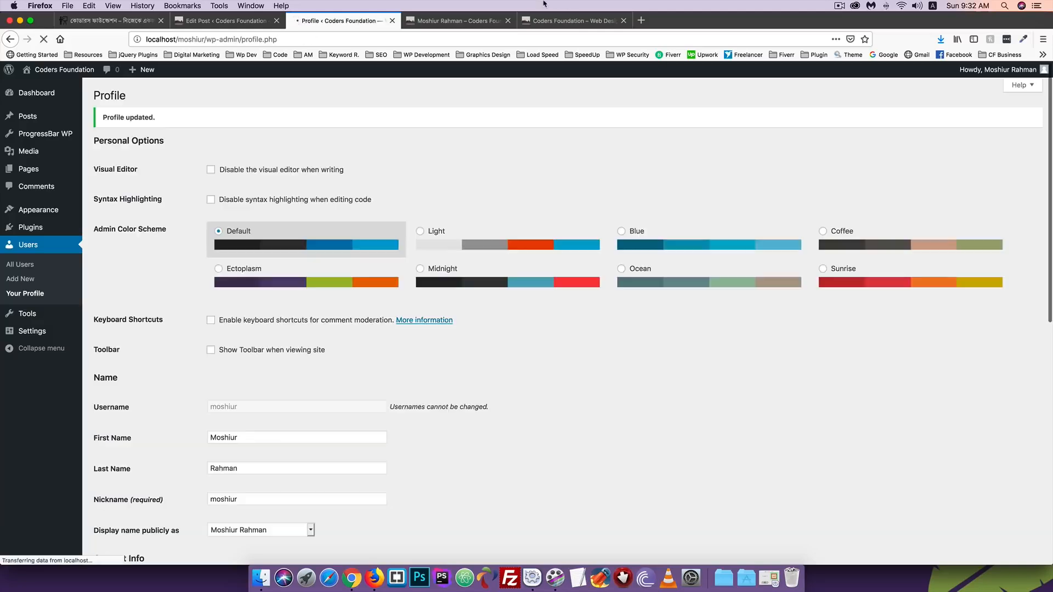
# - Reload the author archive page to check the bio, then return to the Profile
pyautogui.click(458, 20)
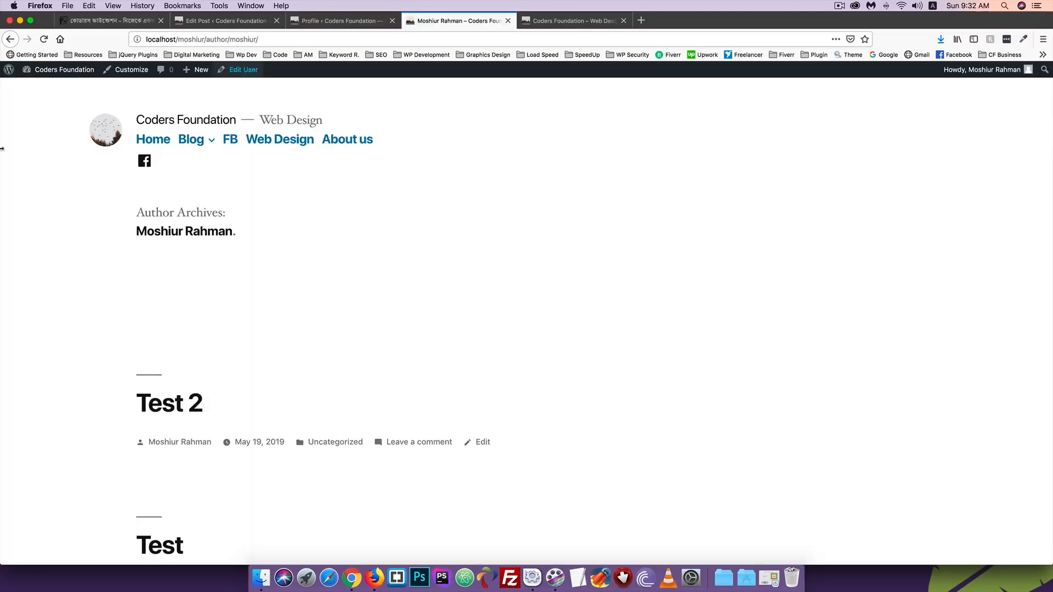
pyautogui.click(44, 42)
pyautogui.scroll(-5, 181, 269)
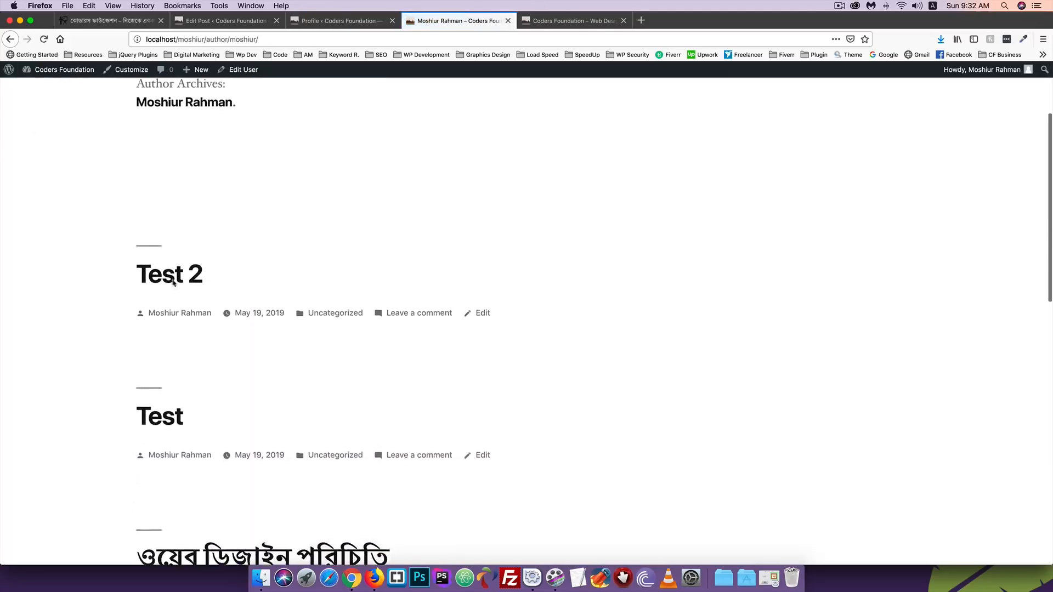
pyautogui.scroll(4, 245, 211)
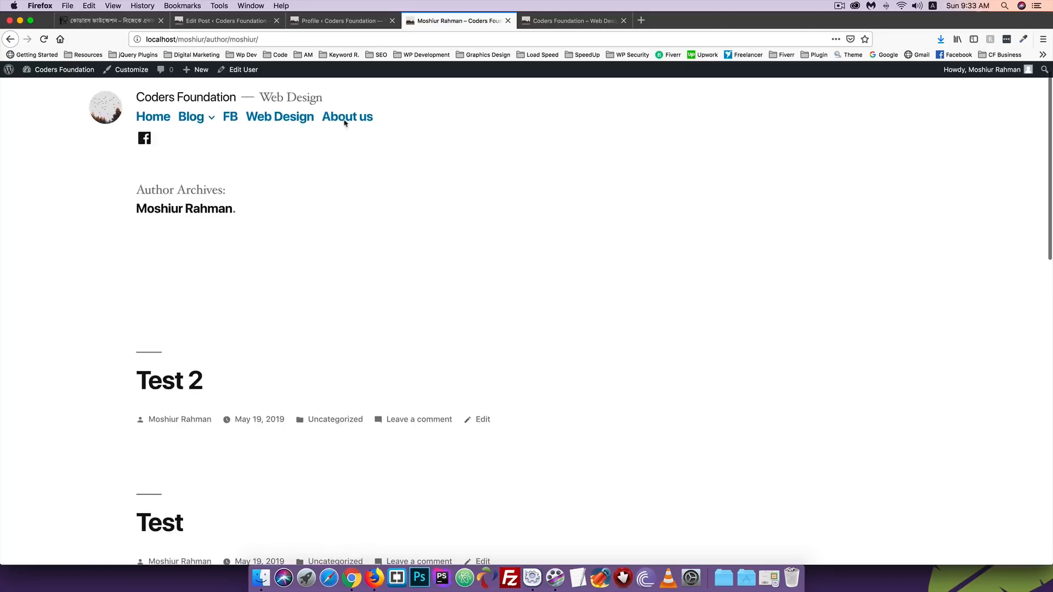
pyautogui.click(332, 21)
pyautogui.scroll(-5, 277, 267)
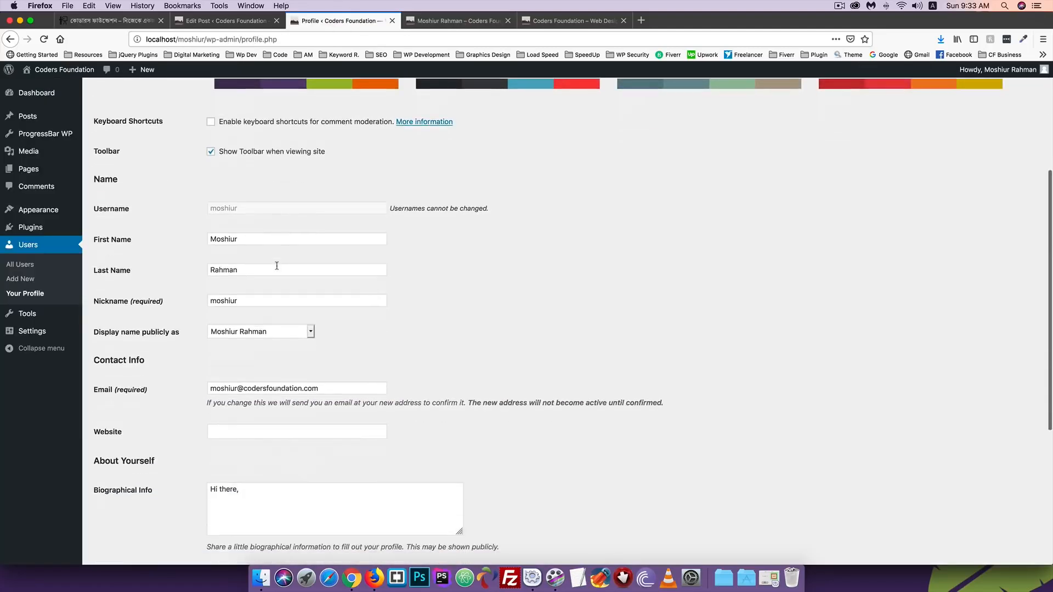
# - Open the profile's Gravatar link in a new background tab
pyautogui.scroll(-5, 277, 268)
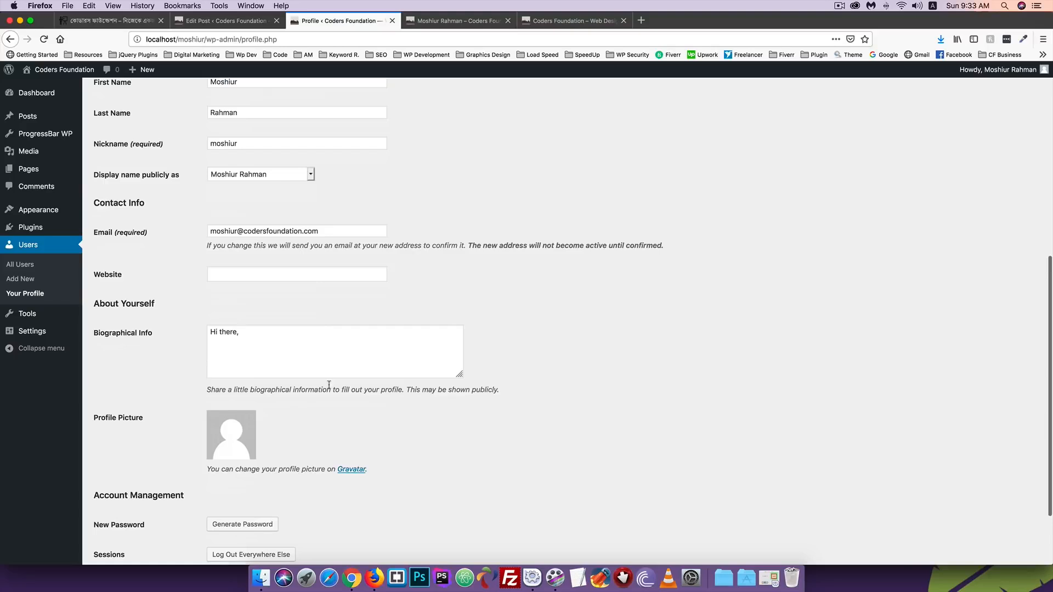
pyautogui.scroll(-3, 294, 377)
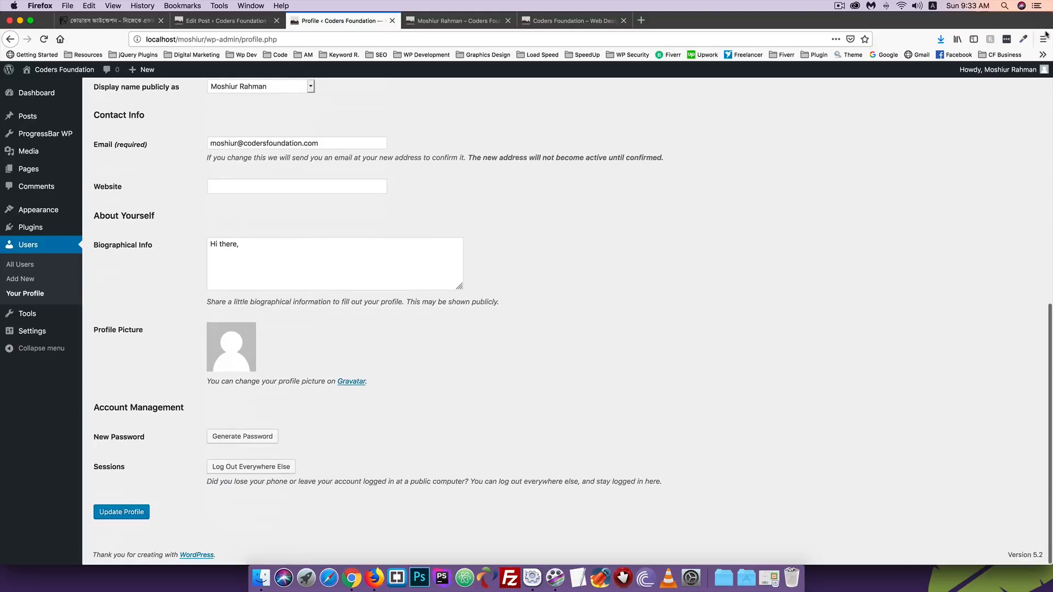
pyautogui.moveTo(1041, 73)
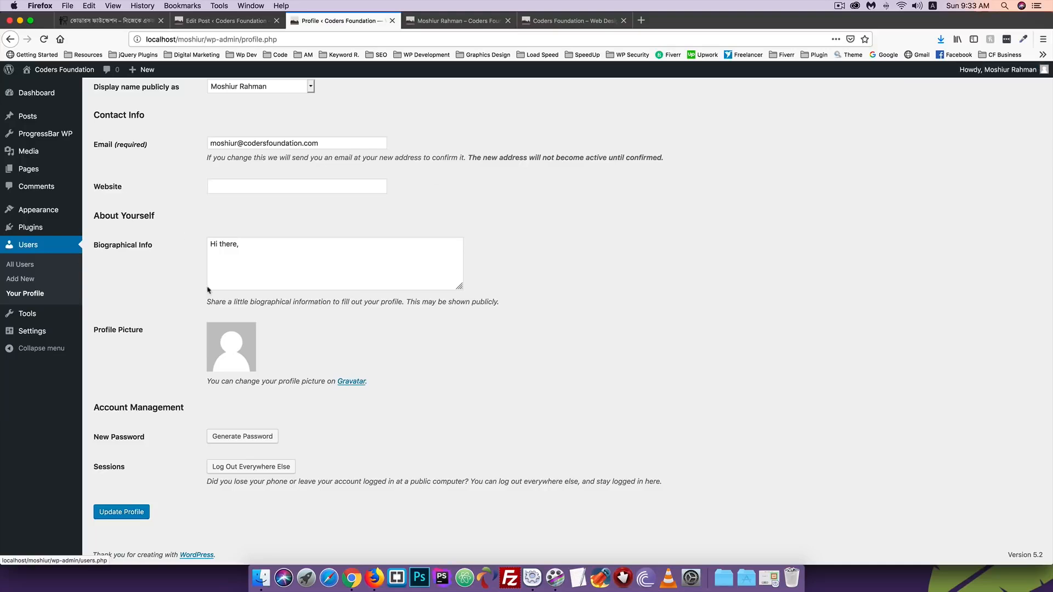
pyautogui.rightClick(350, 386)
pyautogui.click(367, 387)
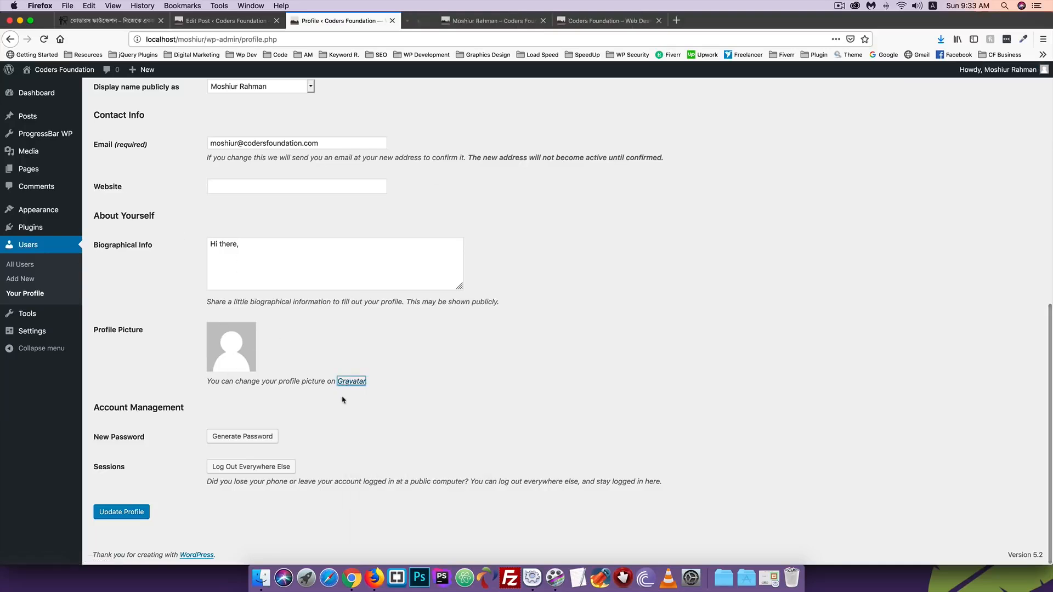
pyautogui.click(440, 22)
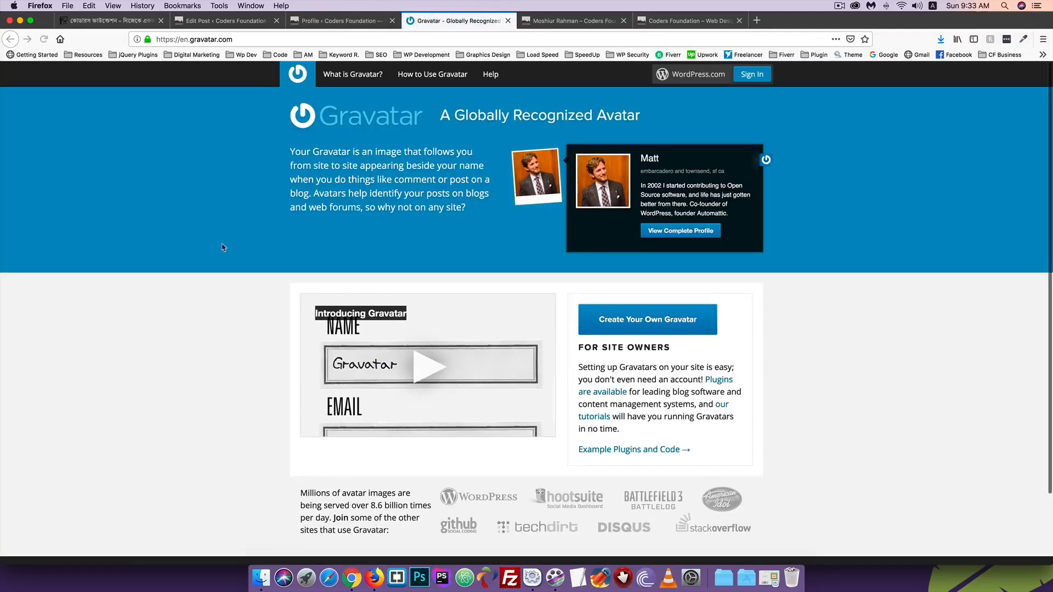
pyautogui.click(335, 22)
# - Select the profile's account email, then start Create Your Own Gravatar at the sign-up email field
pyautogui.scroll(5, 140, 284)
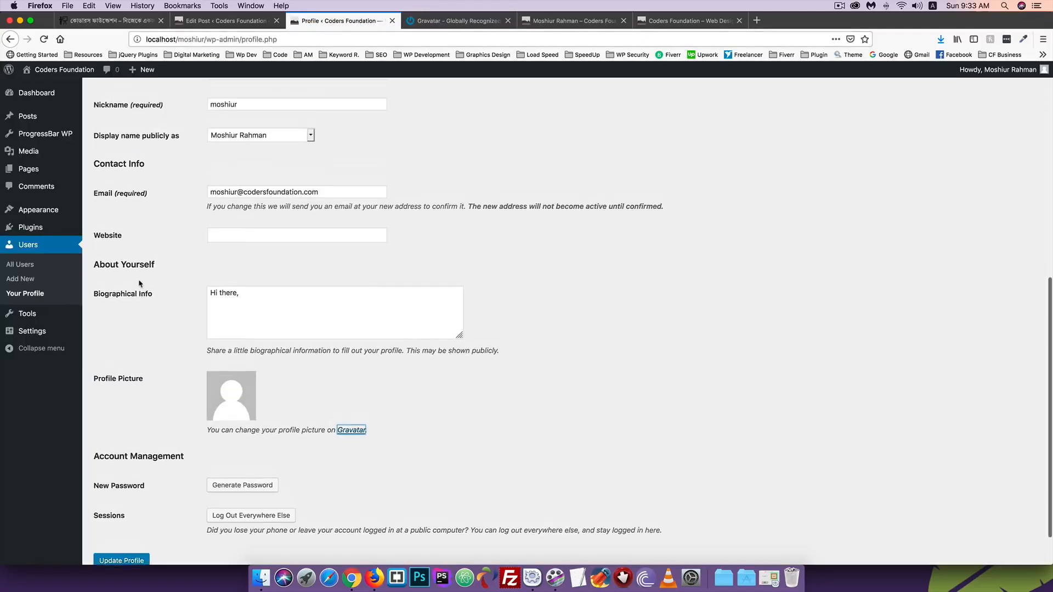
pyautogui.click(158, 267)
pyautogui.moveTo(320, 266); pyautogui.dragTo(195, 263)
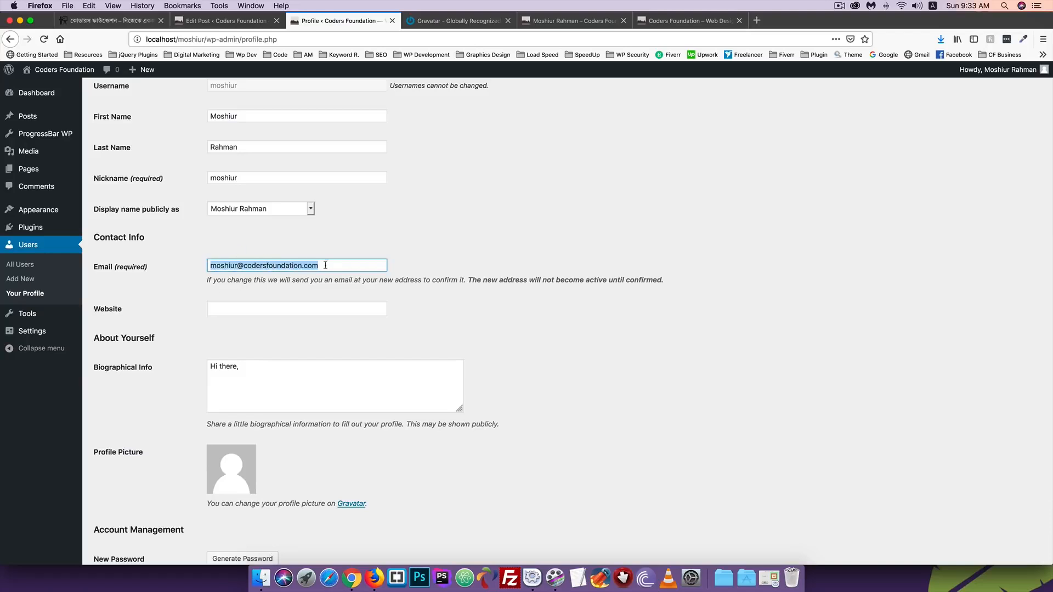
pyautogui.click(425, 22)
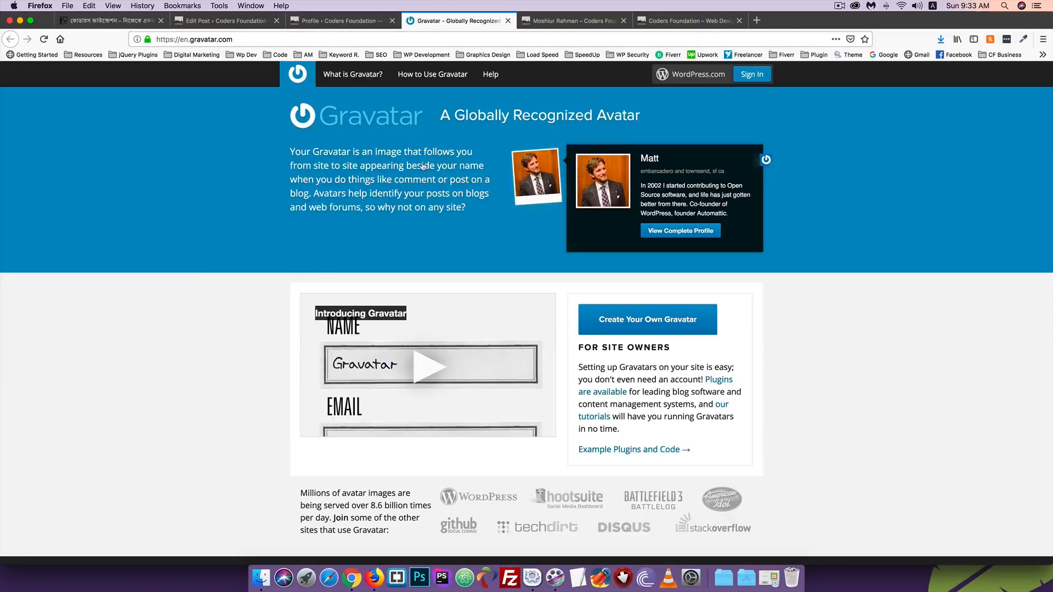
pyautogui.click(650, 322)
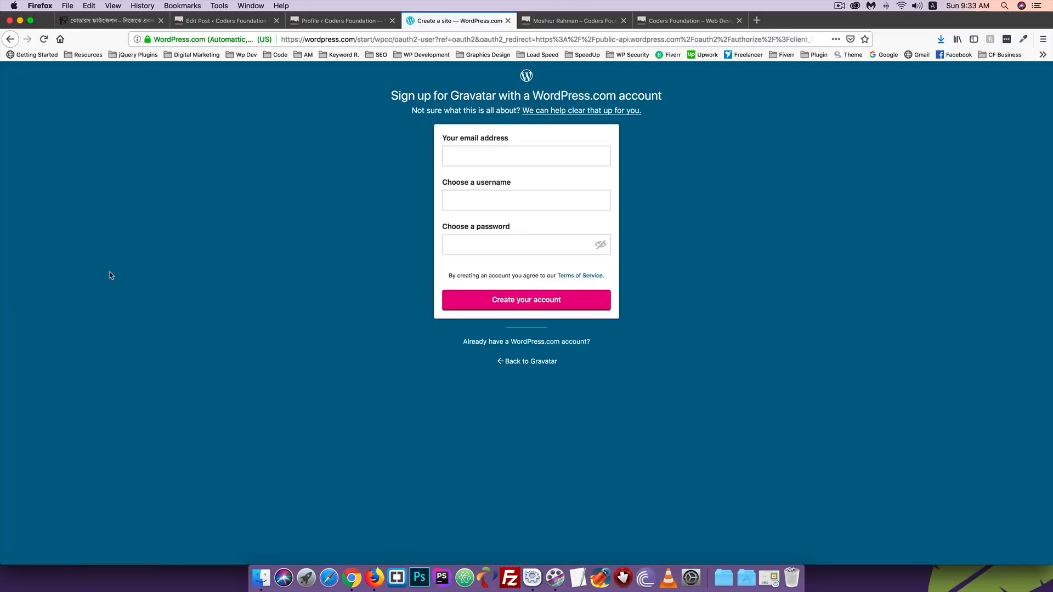
pyautogui.click(450, 155)
# - Focus the sign-up username field, dismiss its suggestions, and end on the WordPress Profile tab
pyautogui.click(323, 20)
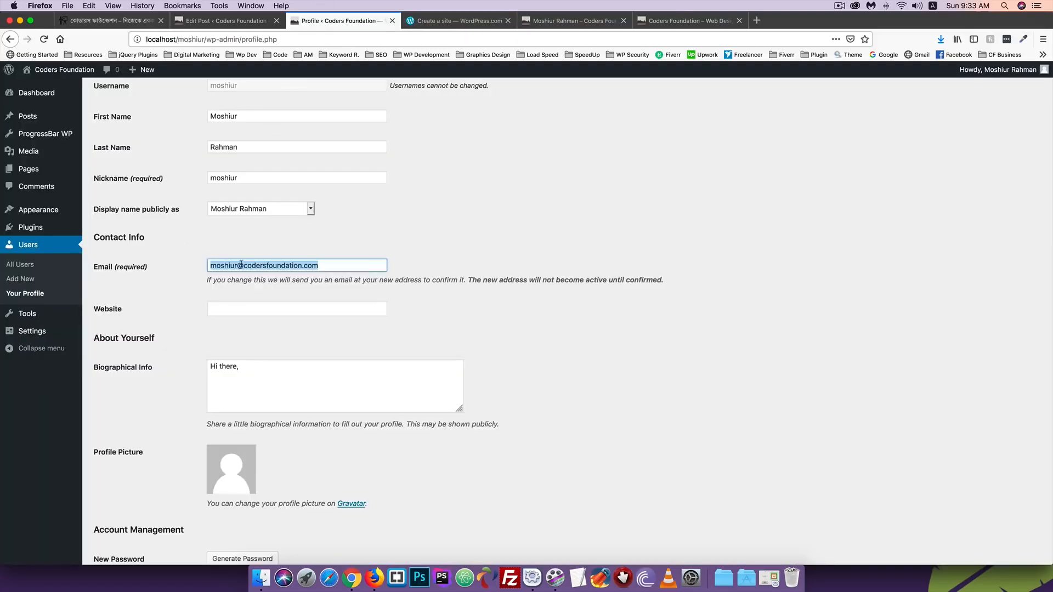
pyautogui.click(455, 20)
pyautogui.click(458, 201)
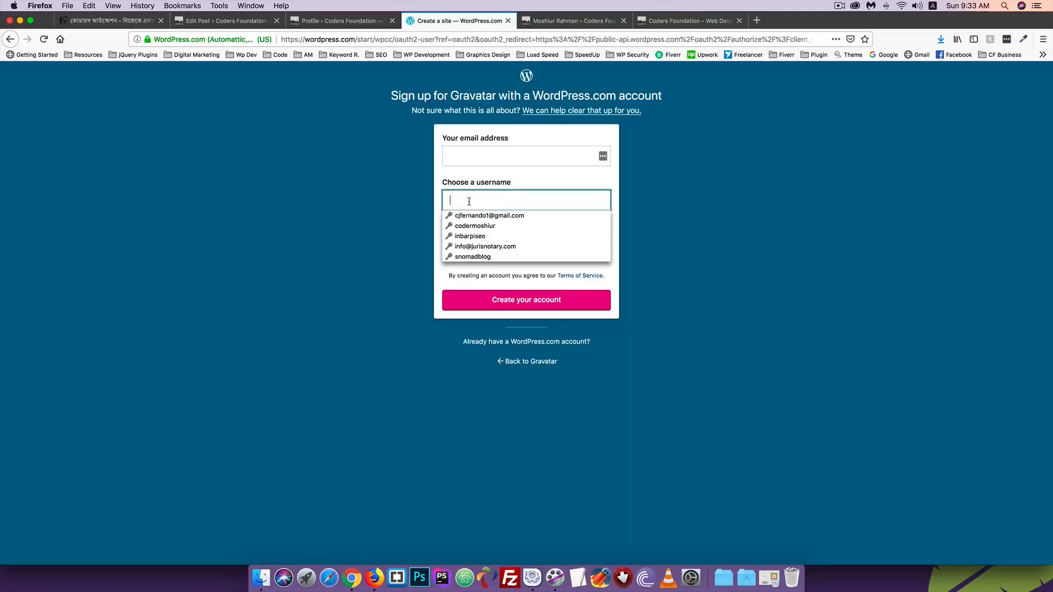
pyautogui.click(445, 283)
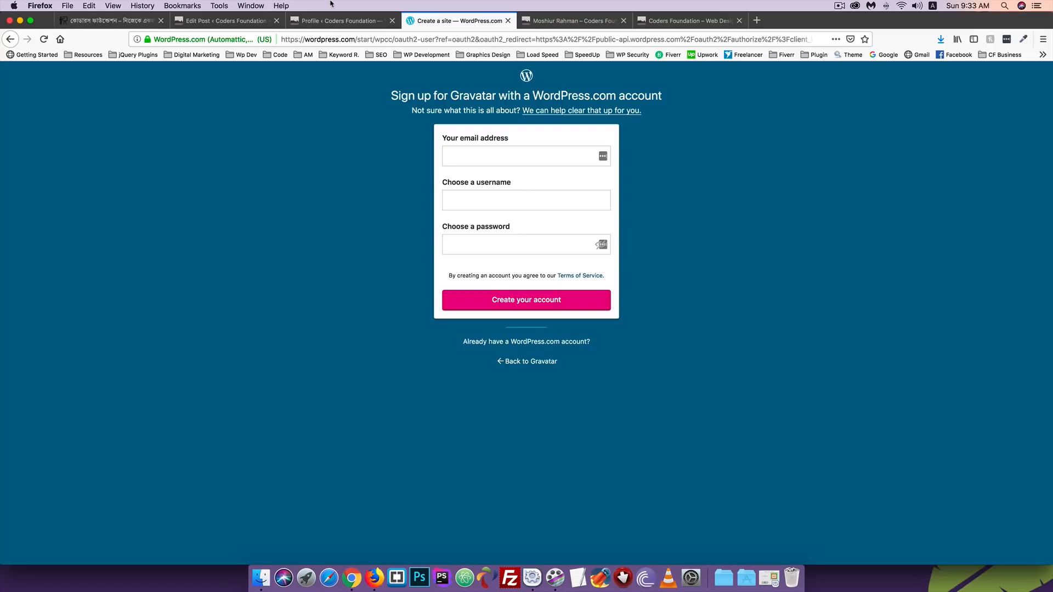
pyautogui.click(330, 21)
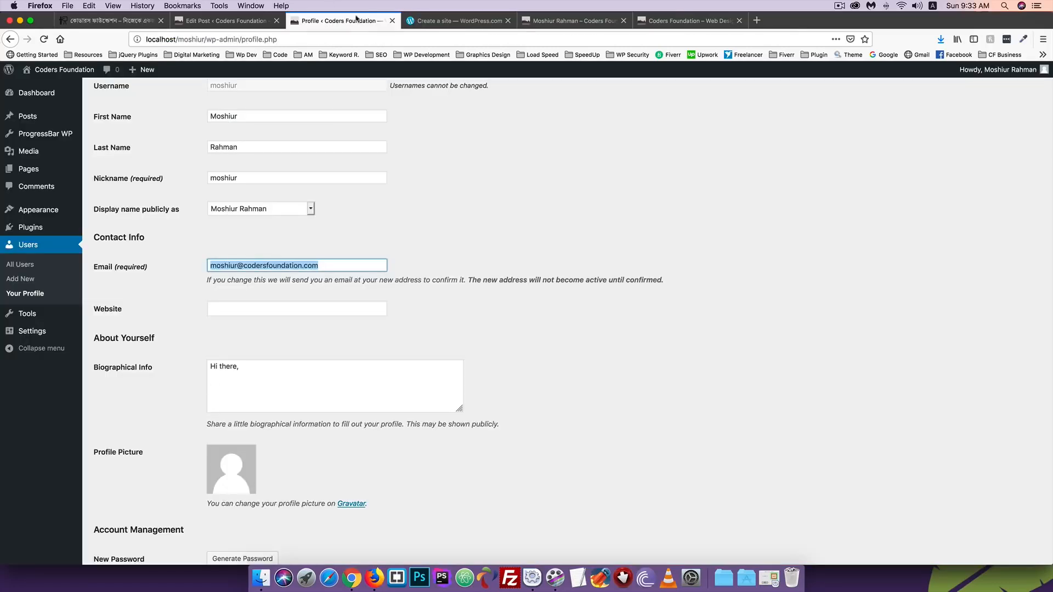
pyautogui.click(419, 21)
pyautogui.click(352, 22)
pyautogui.click(469, 22)
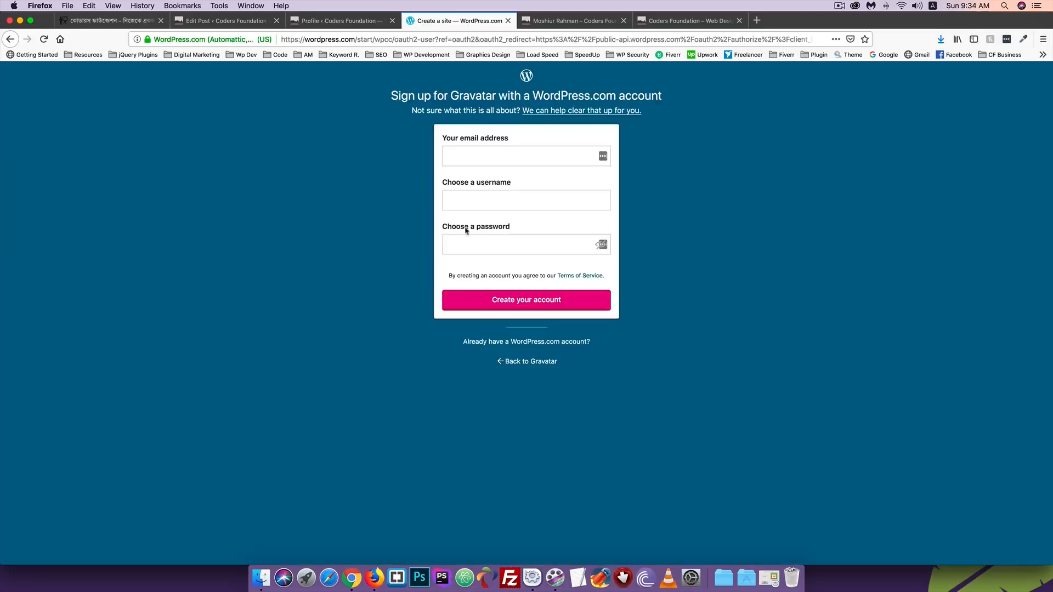
pyautogui.click(351, 21)
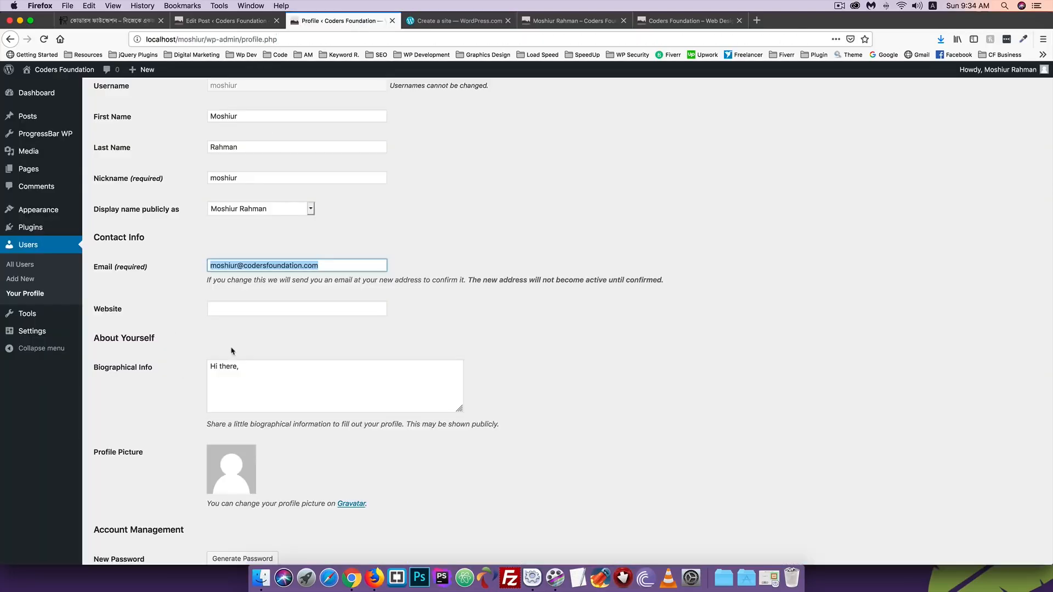
# - Generate a new password rated Strong under Account Management for the administrator profile
pyautogui.click(231, 466)
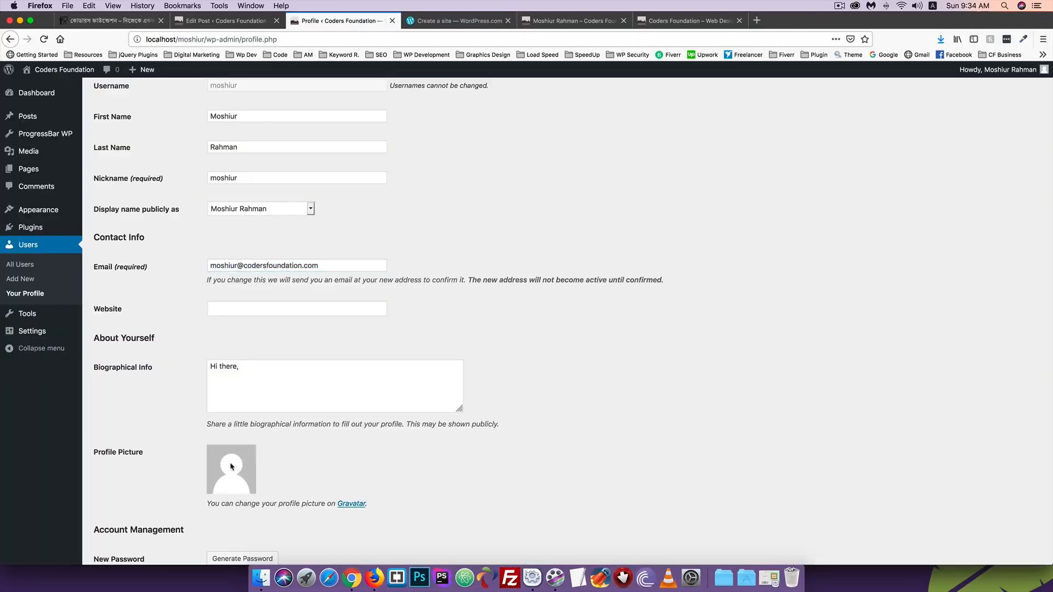
pyautogui.scroll(-5, 231, 466)
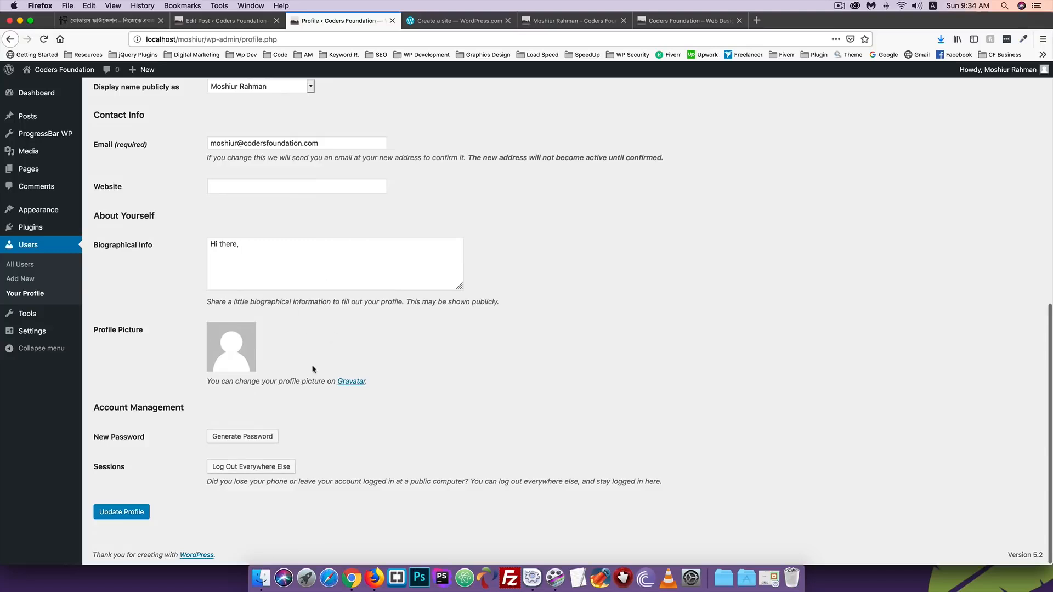
pyautogui.click(252, 438)
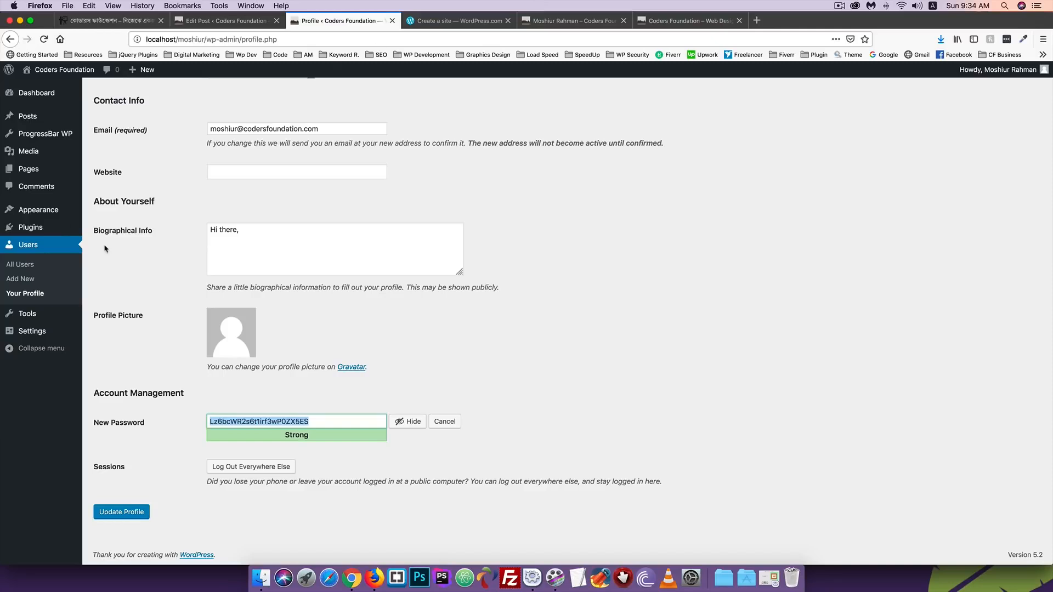
pyautogui.scroll(8, 106, 249)
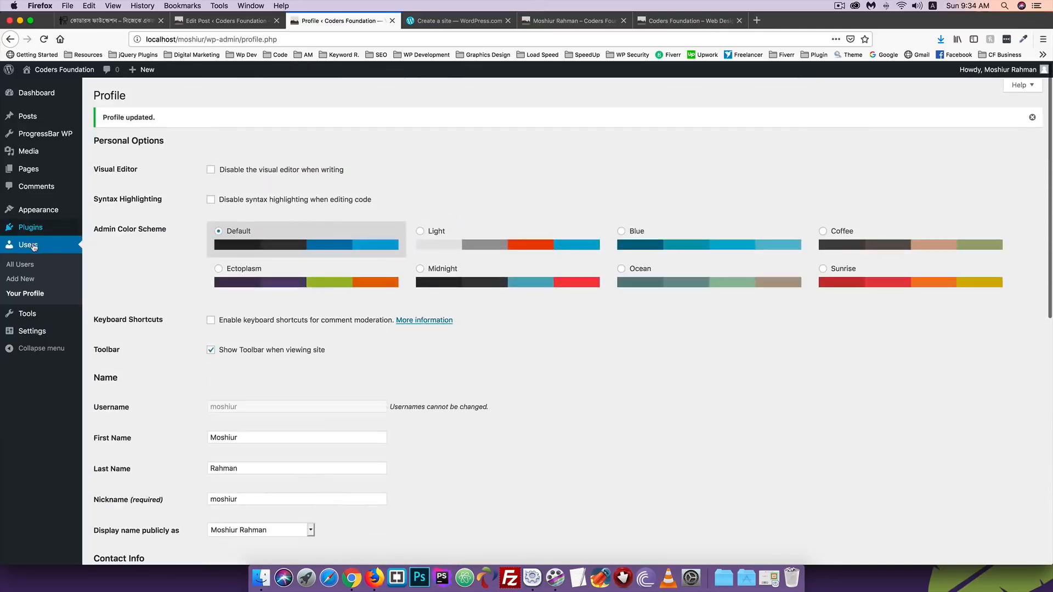
pyautogui.click(33, 247)
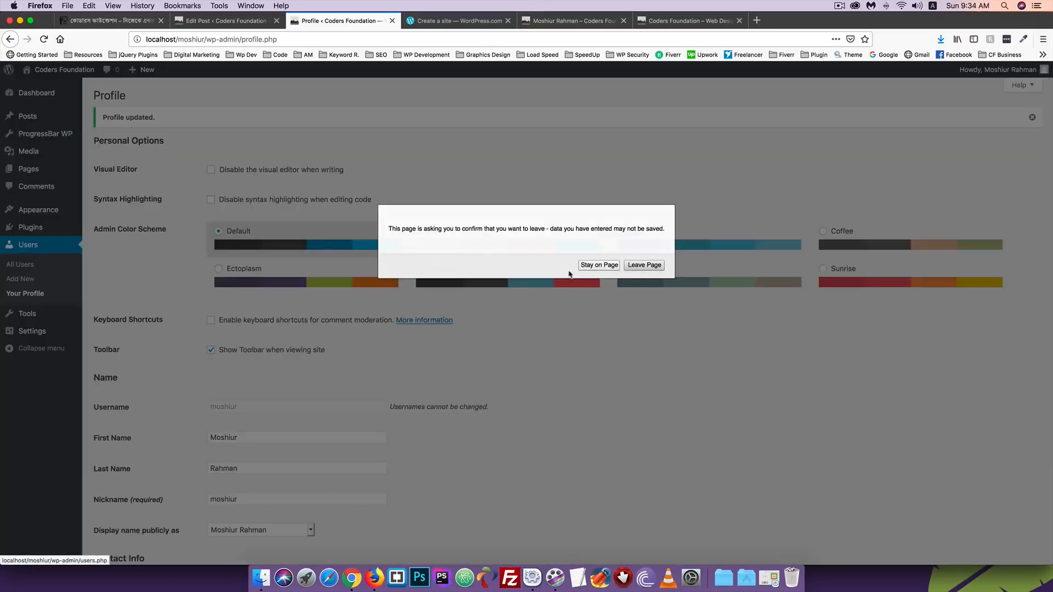
pyautogui.click(643, 266)
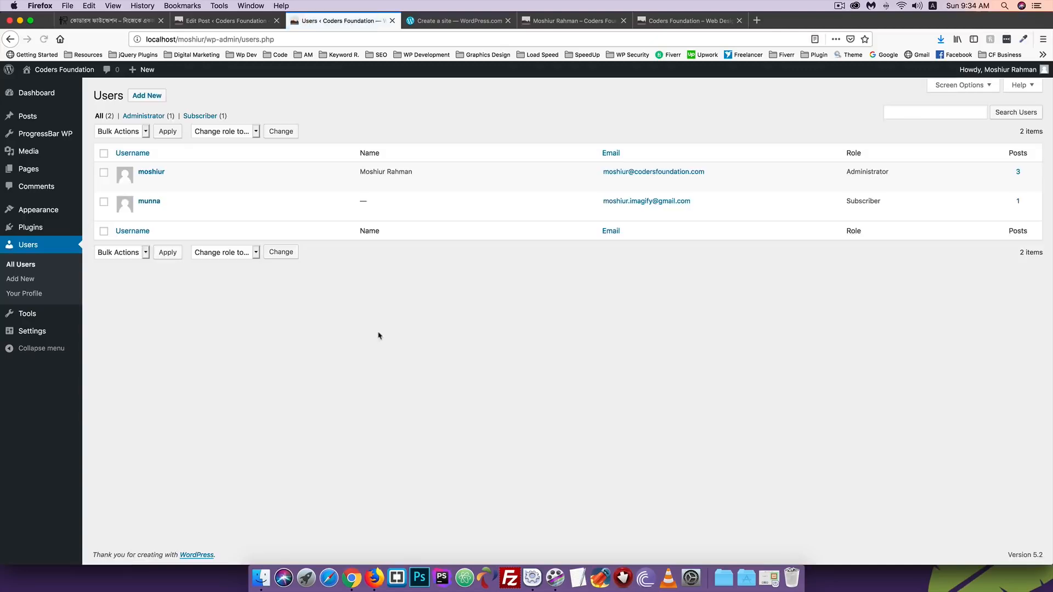
pyautogui.click(29, 299)
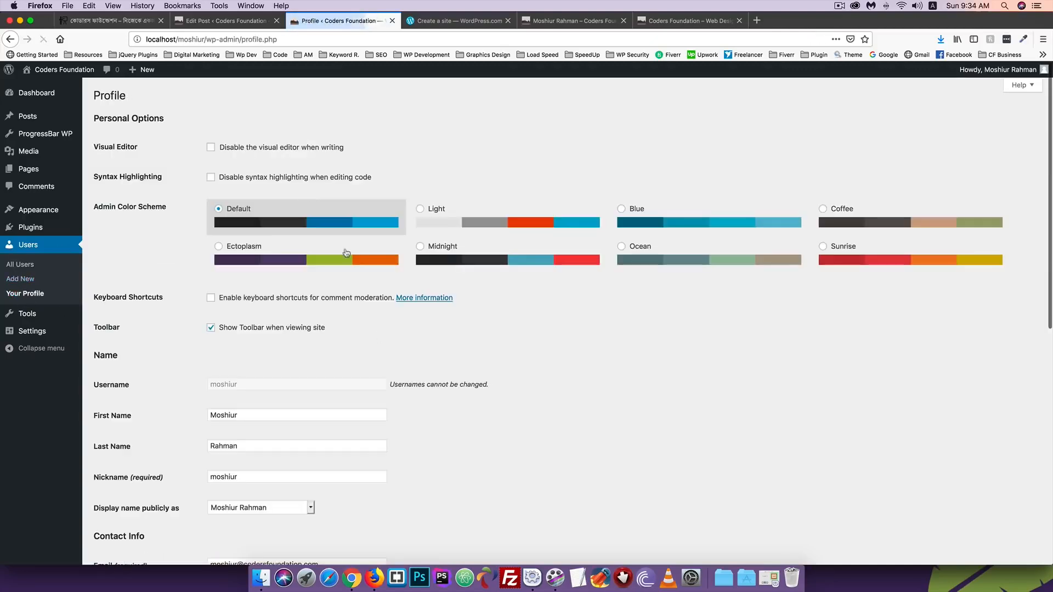
pyautogui.moveTo(1009, 72)
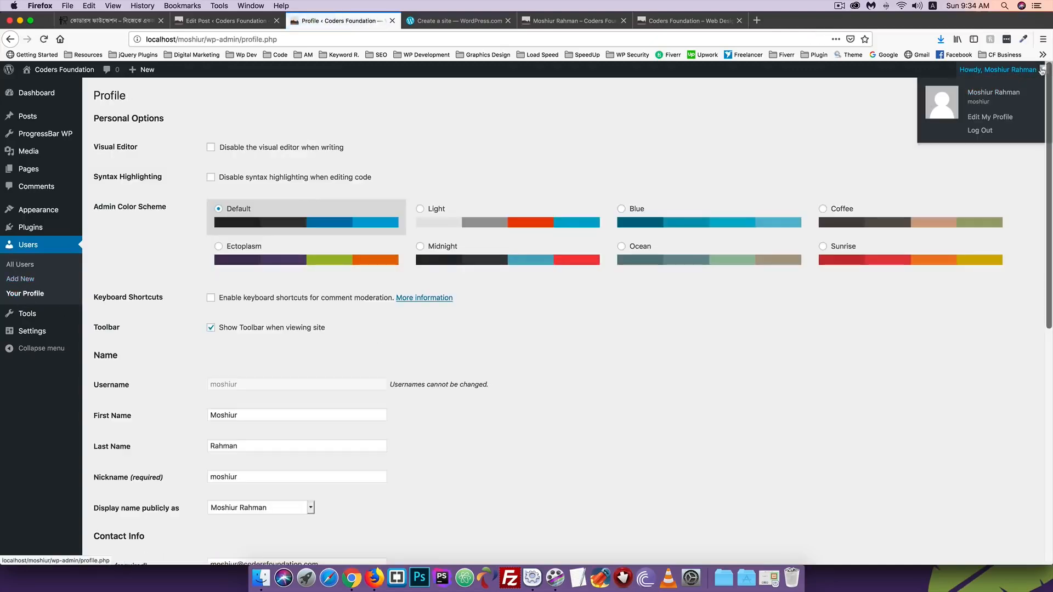
pyautogui.click(993, 118)
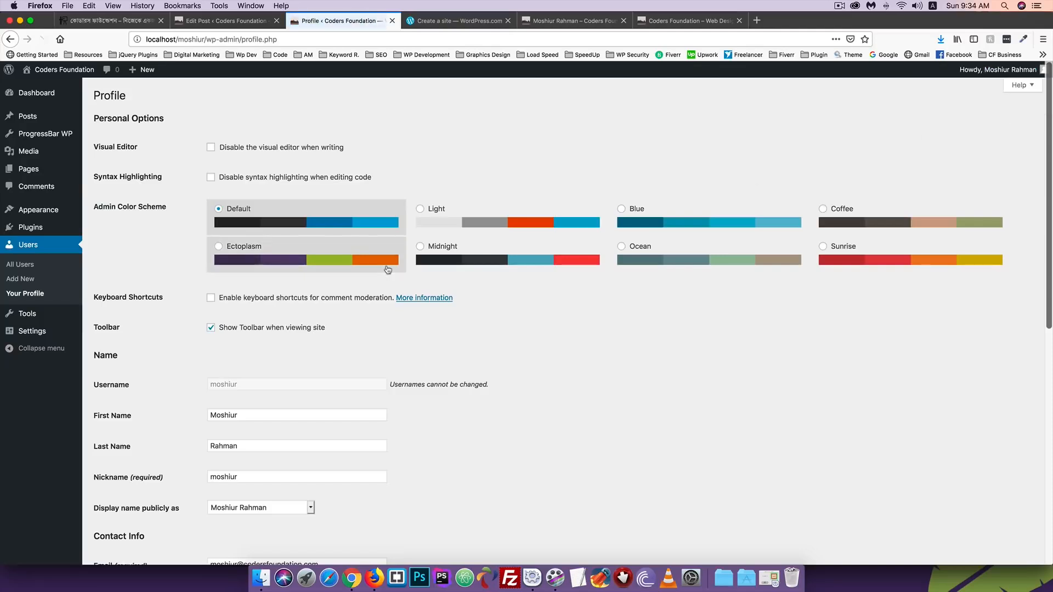
pyautogui.scroll(-8, 258, 313)
pyautogui.scroll(8, 258, 313)
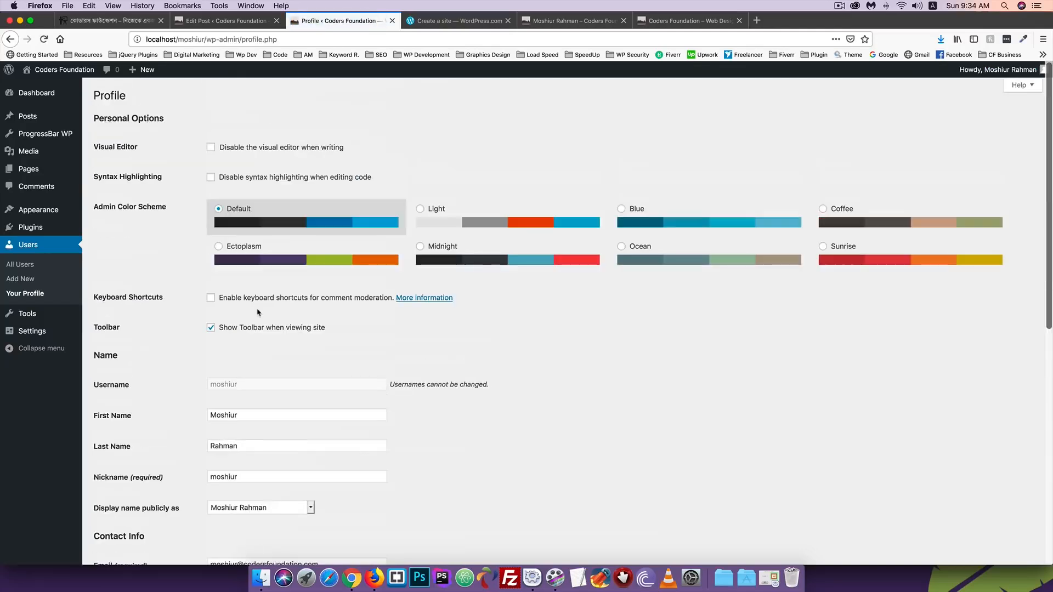
pyautogui.scroll(-3, 257, 313)
pyautogui.scroll(3, 257, 313)
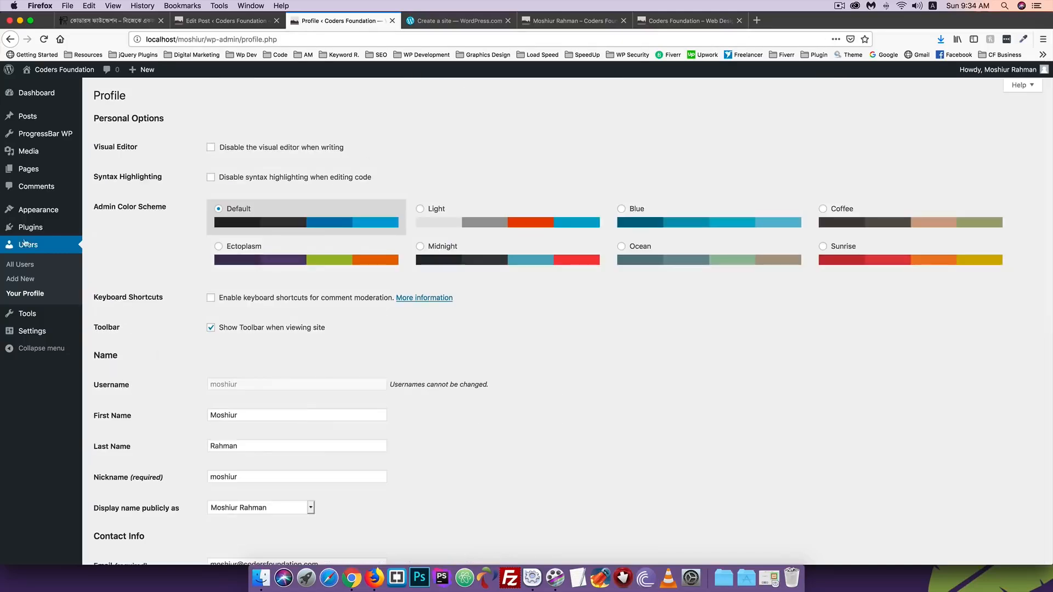
pyautogui.scroll(-1, 136, 253)
pyautogui.scroll(-3, 136, 252)
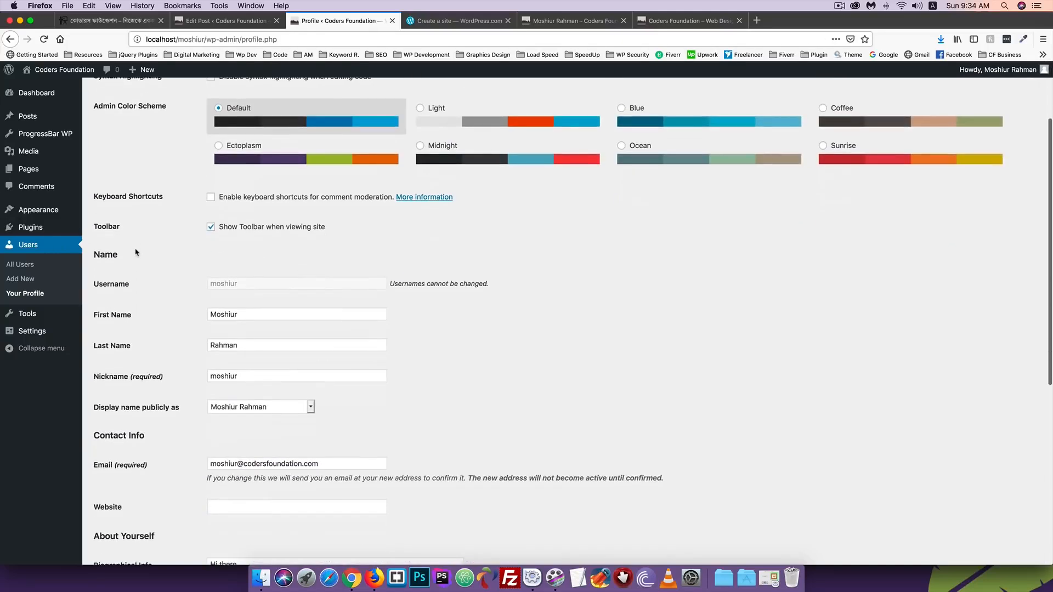
pyautogui.scroll(-1, 136, 252)
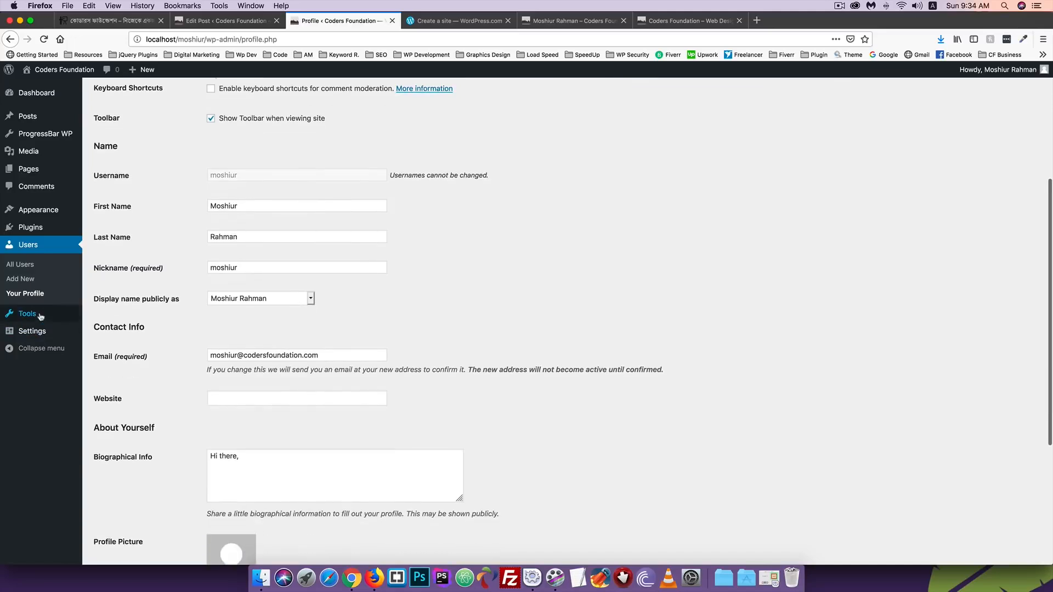
pyautogui.moveTo(23, 316)
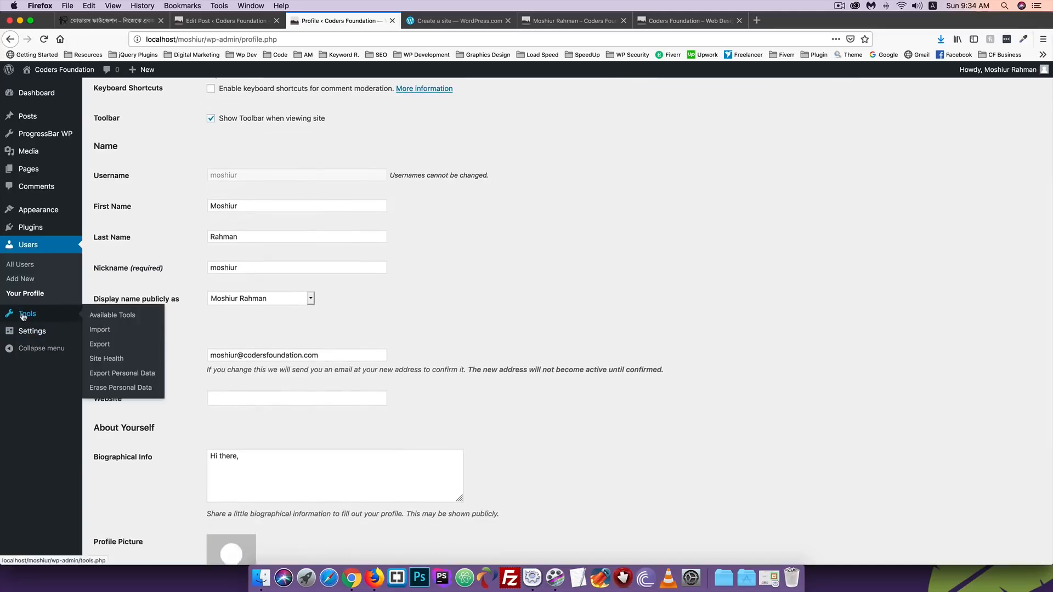
pyautogui.scroll(2, 165, 258)
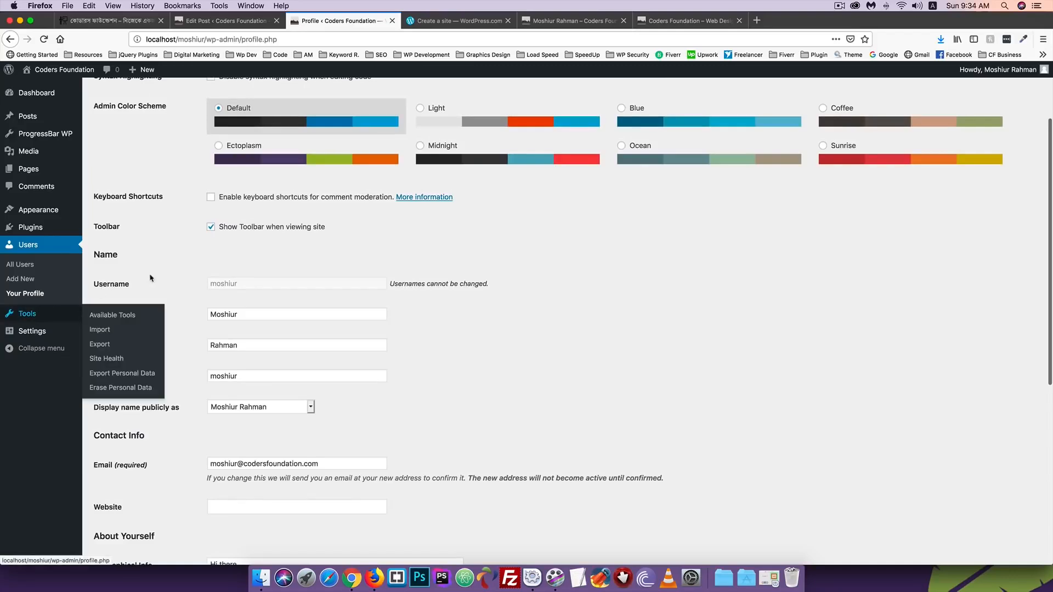
pyautogui.scroll(2, 172, 271)
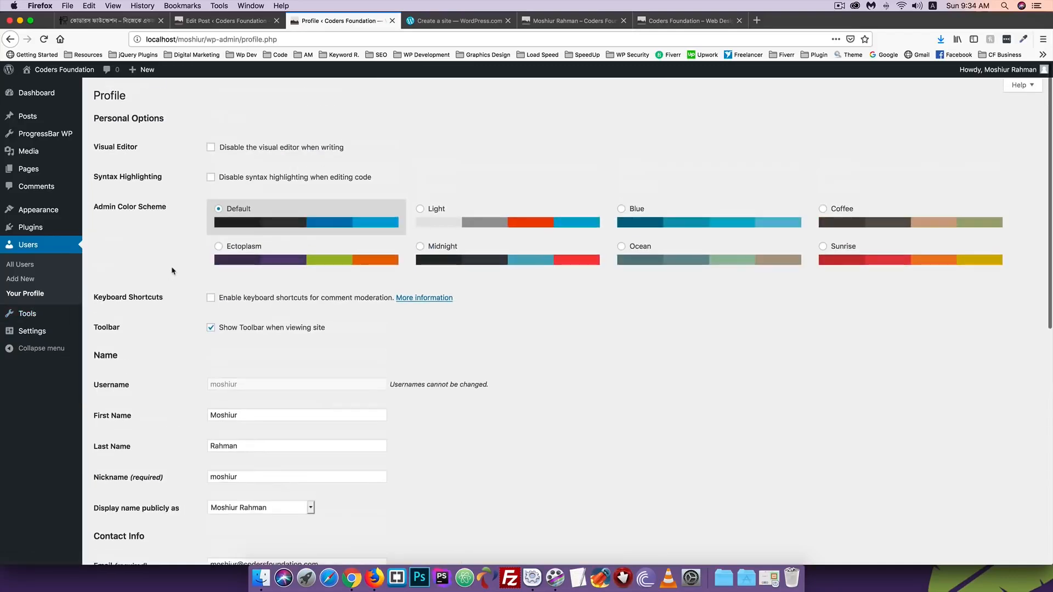